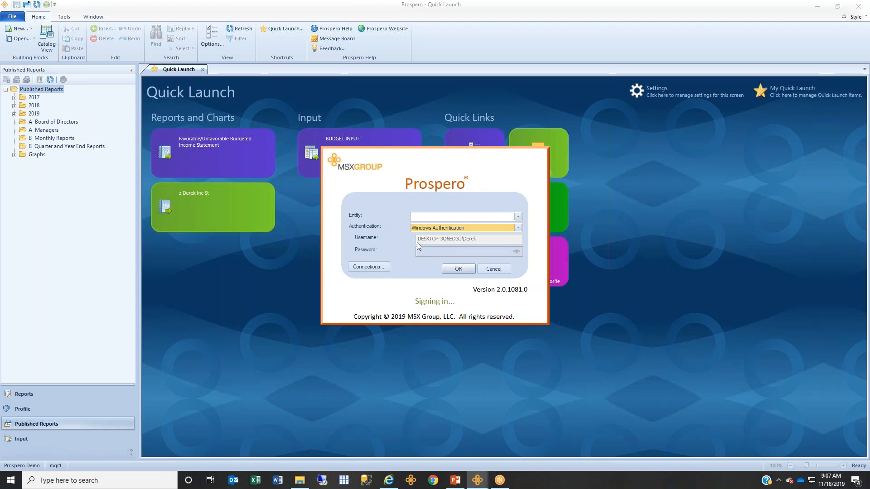
- Cancel the sign-in window and expand the 2019 folder of published reports
{"action": "left_click", "coordinate": [494, 269]}
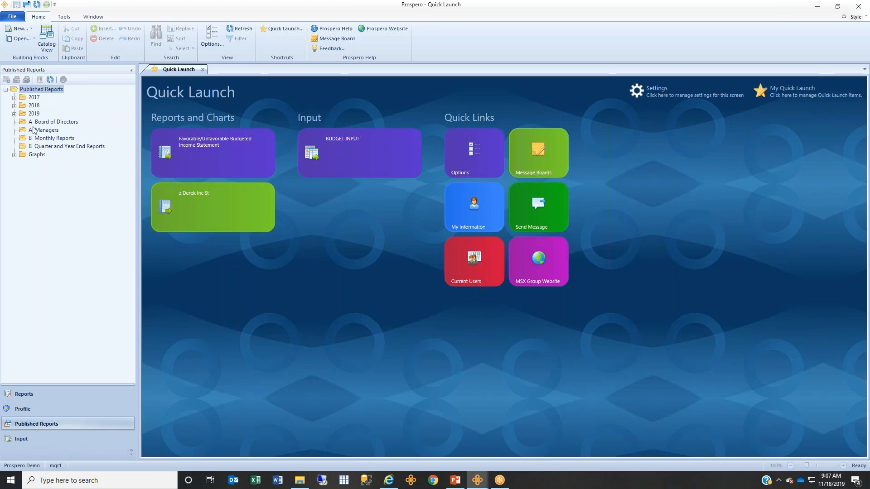
{"action": "left_click", "coordinate": [14, 113]}
{"action": "left_click", "coordinate": [31, 113]}
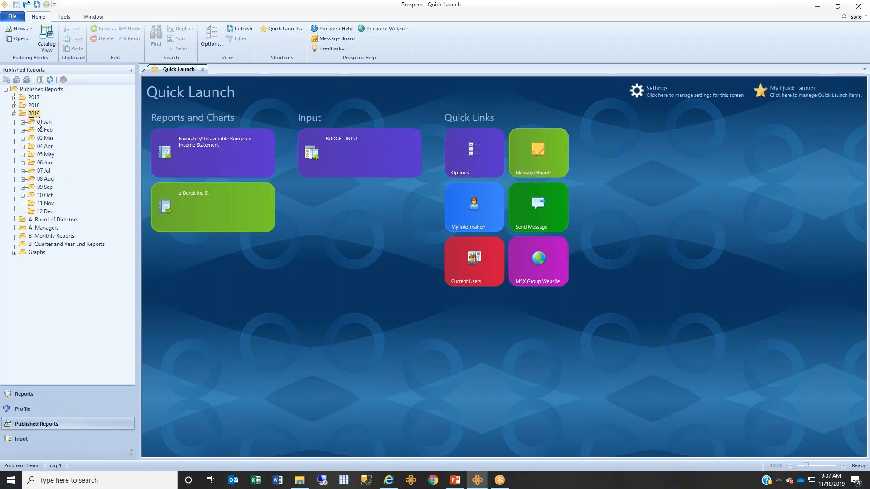
- Look through the Board of Directors, Managers, Monthly Reports, and Quarter and Year End Reports folders
{"action": "left_click", "coordinate": [54, 220]}
{"action": "left_click", "coordinate": [50, 228]}
{"action": "left_click", "coordinate": [51, 221]}
{"action": "left_click", "coordinate": [48, 226]}
{"action": "left_click", "coordinate": [51, 220]}
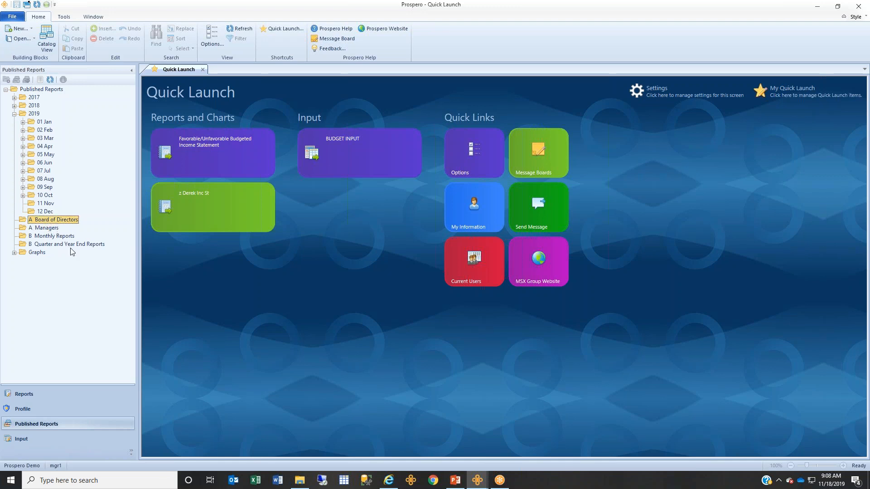
{"action": "left_click", "coordinate": [58, 237]}
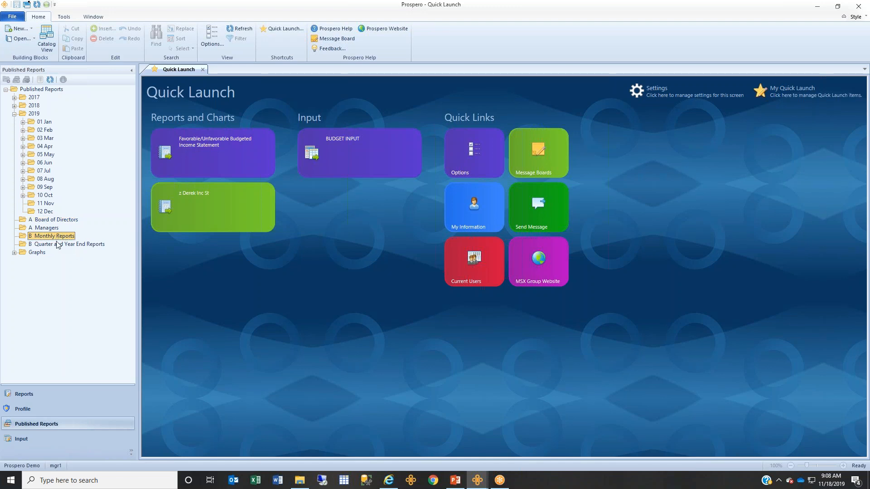
{"action": "left_click", "coordinate": [59, 245]}
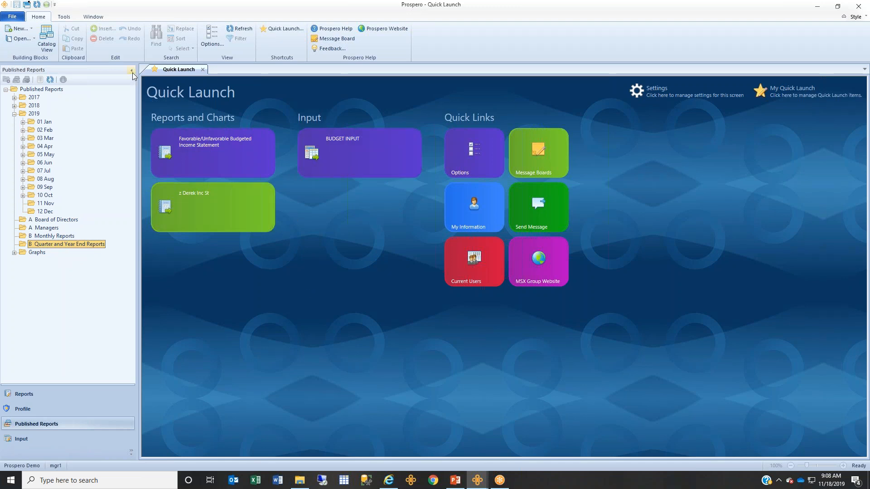
- Launch the Favorable/Unfavorable Budgeted Income Statement and go through its Company, Location and Department prompts
{"action": "left_click", "coordinate": [211, 164]}
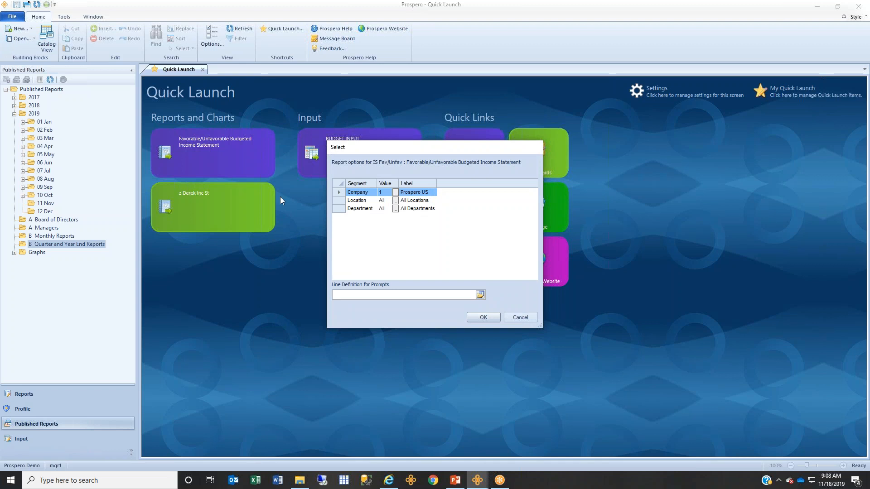
{"action": "left_click", "coordinate": [340, 200]}
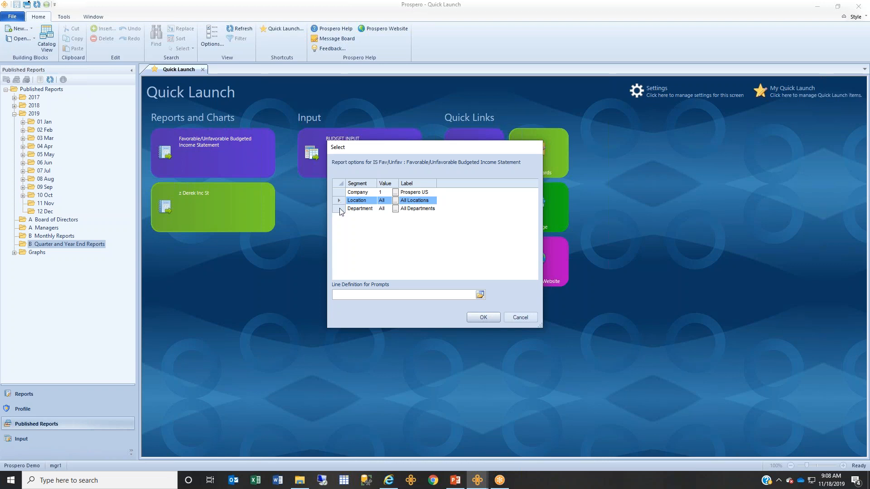
{"action": "left_click", "coordinate": [340, 210]}
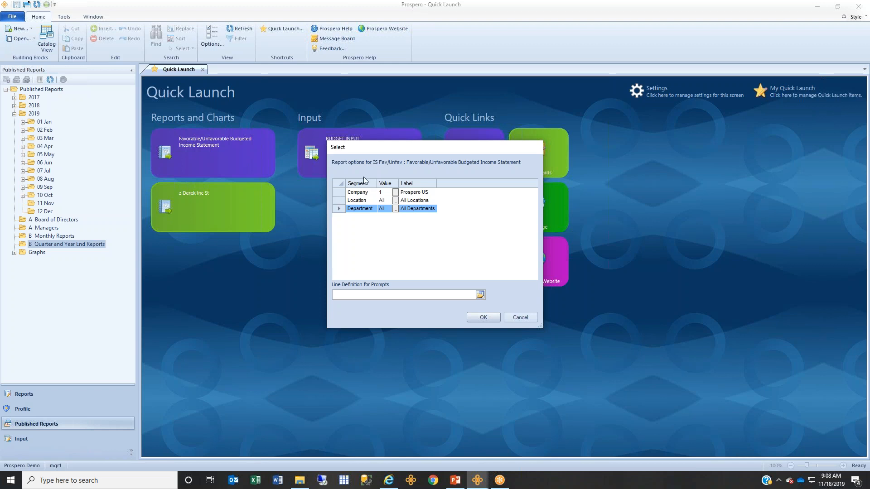
{"action": "left_click", "coordinate": [339, 193]}
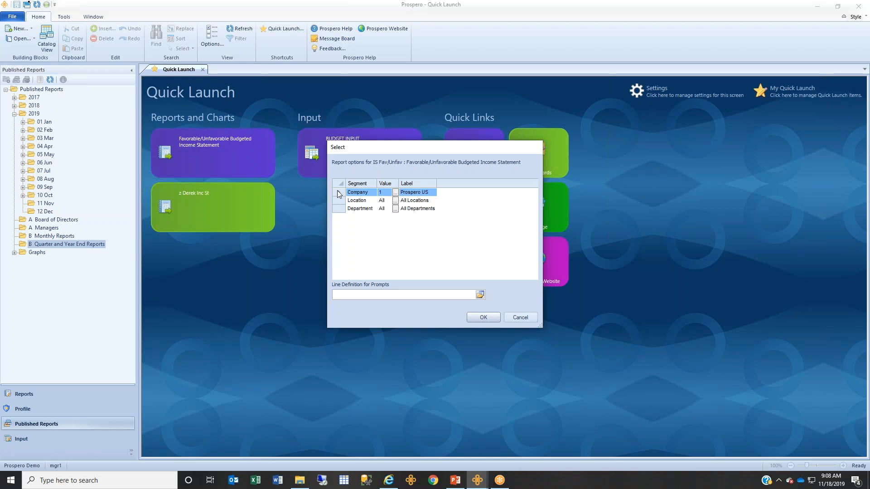
- Check which companies can be selected for the report's Company prompt, leaving the choice as it is
{"action": "left_click", "coordinate": [395, 193]}
{"action": "left_click_drag", "start_coordinate": [411, 153], "coordinate": [578, 207]}
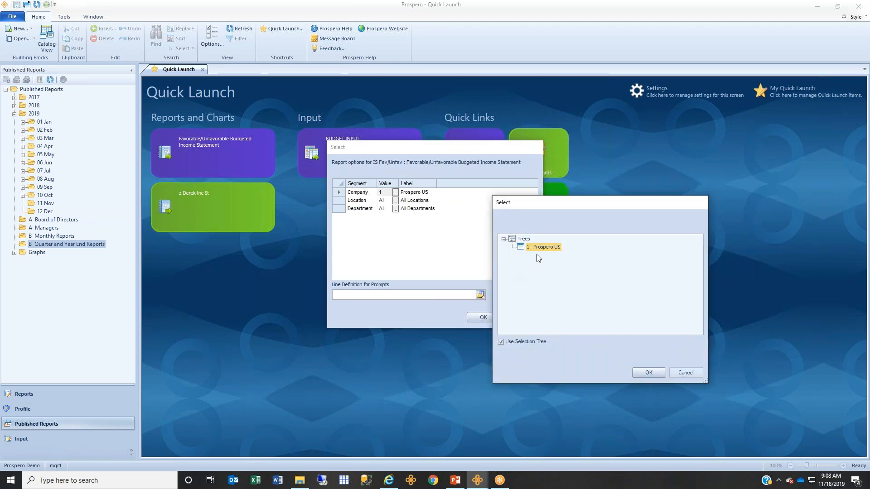
{"action": "left_click", "coordinate": [684, 372]}
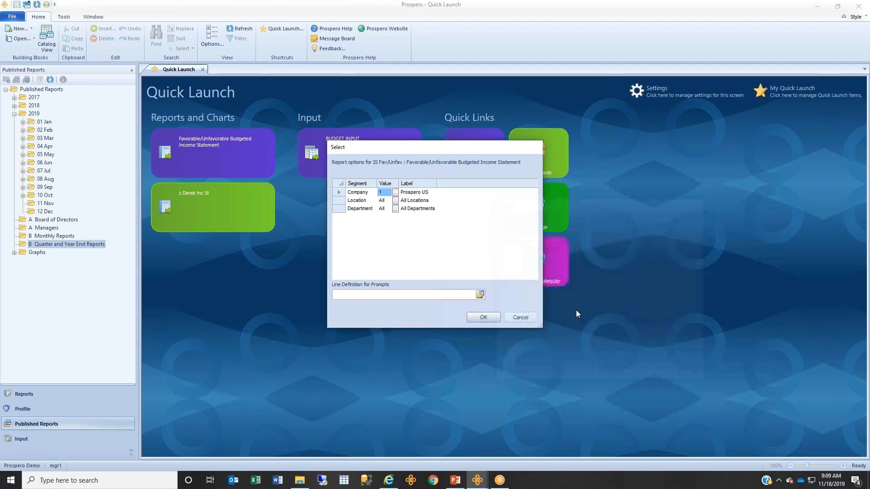
- Review the selectable locations, keep All Locations for the Location prompt, and run the income statement
{"action": "left_click", "coordinate": [339, 201]}
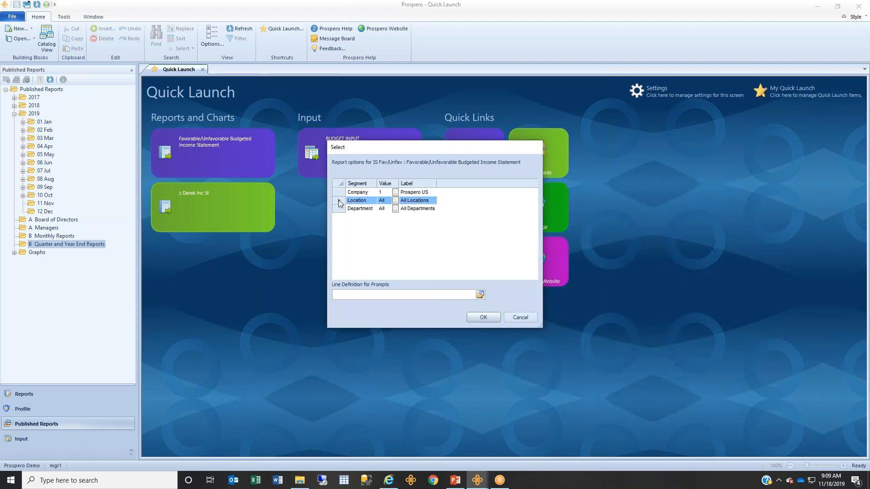
{"action": "left_click", "coordinate": [394, 200]}
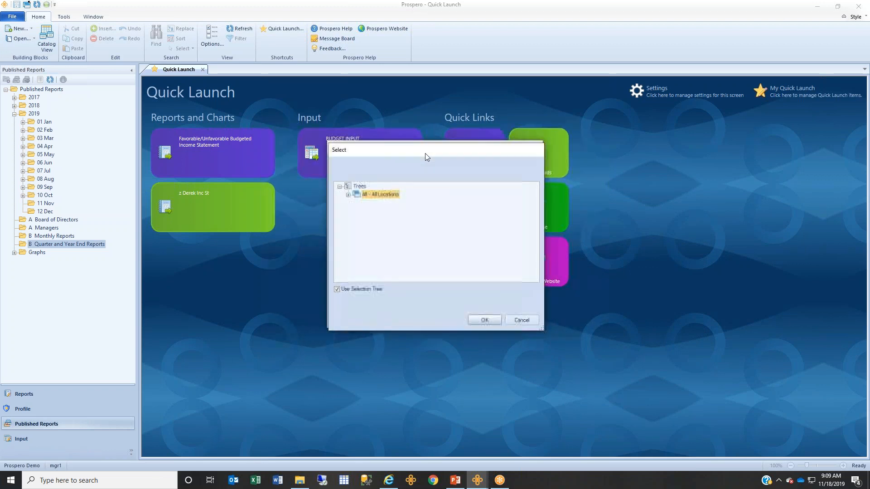
{"action": "left_click_drag", "start_coordinate": [425, 153], "coordinate": [564, 205]}
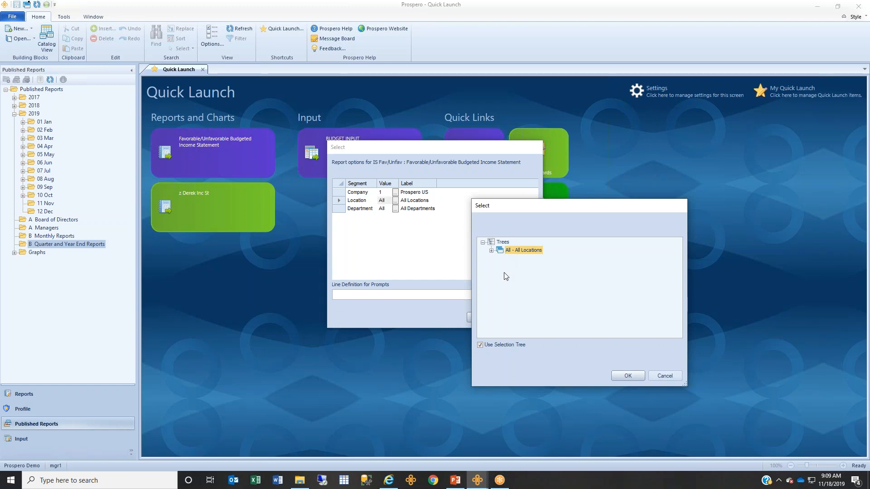
{"action": "left_click", "coordinate": [491, 251]}
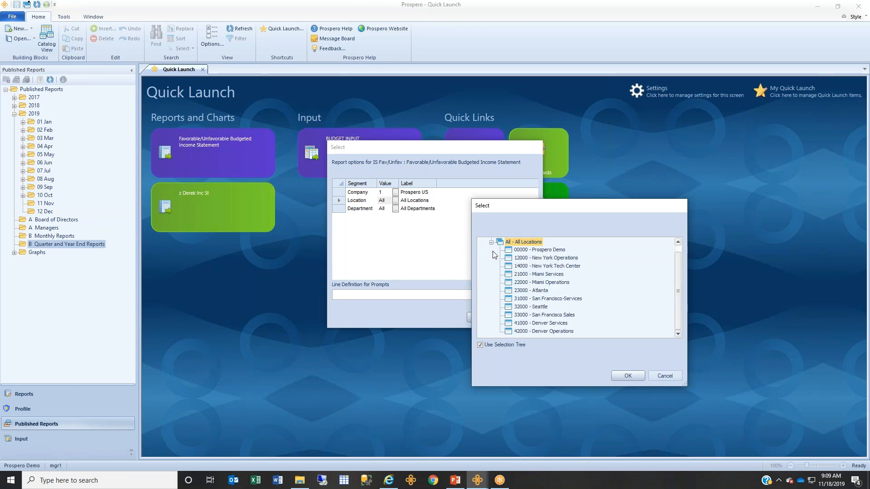
{"action": "scroll", "coordinate": [678, 249], "scroll_direction": "up", "scroll_amount": 1}
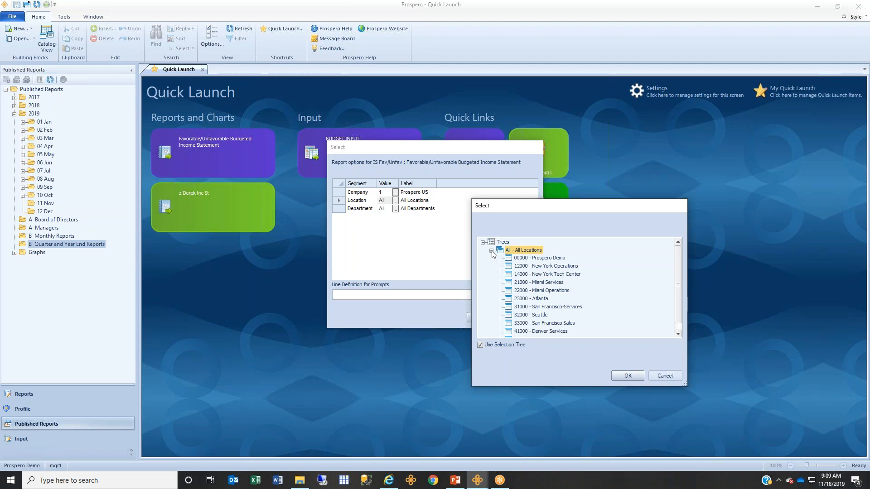
{"action": "left_click", "coordinate": [627, 376]}
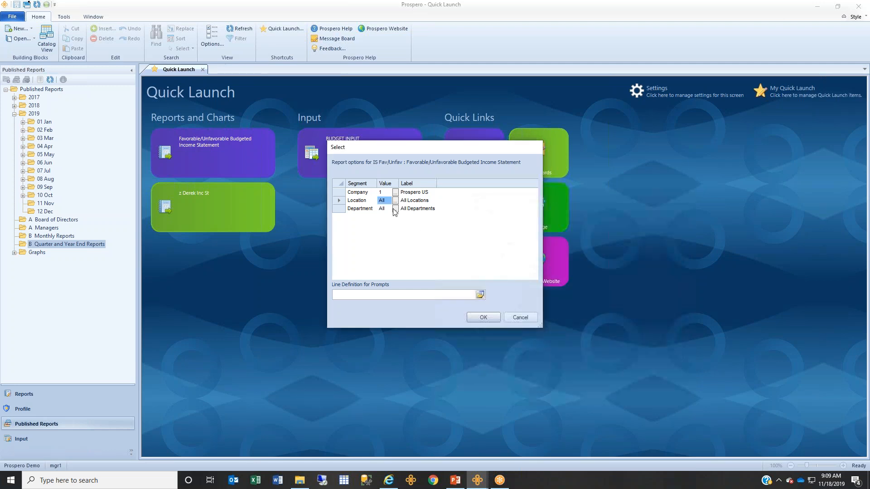
{"action": "left_click", "coordinate": [478, 318]}
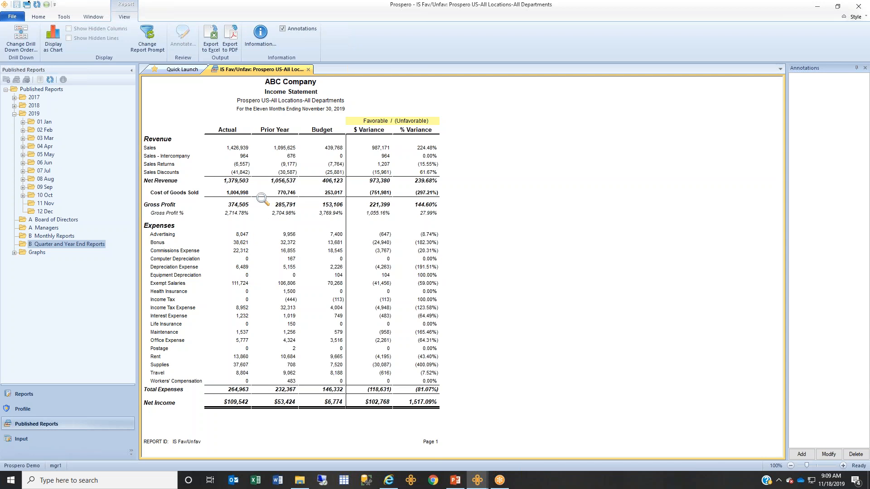
- Close the income statement and switch to the other Prospero window, signed in as Admin
{"action": "left_click", "coordinate": [308, 71]}
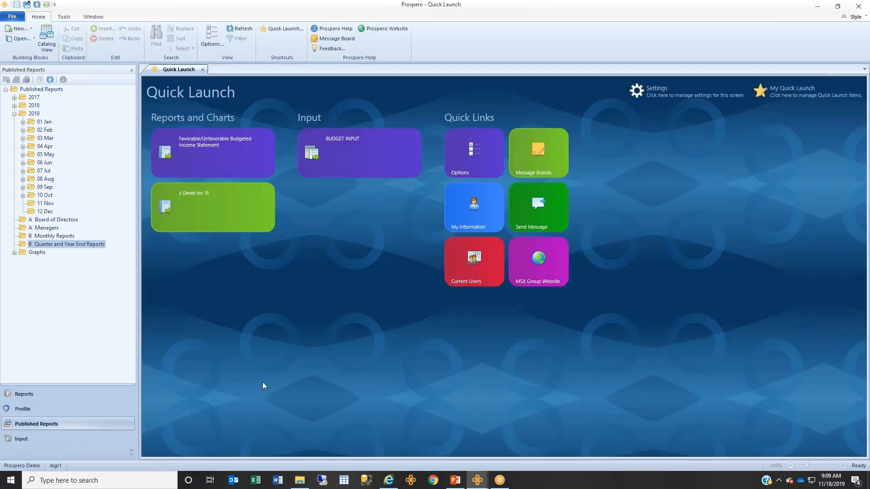
{"action": "left_click", "coordinate": [474, 479]}
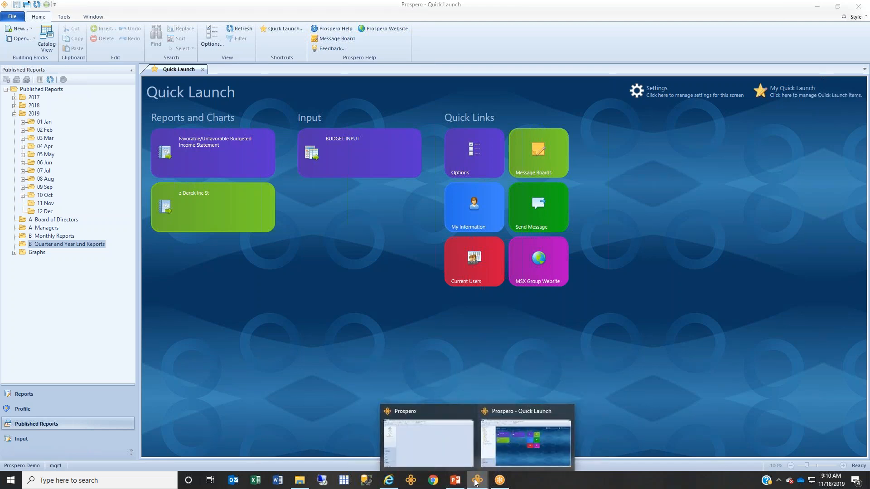
{"action": "left_click", "coordinate": [444, 453]}
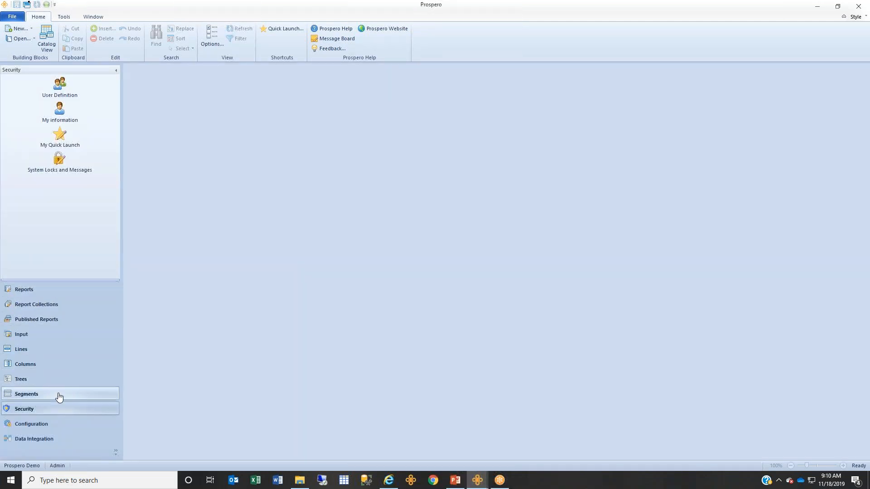
- Open the IS Fav/Unfav report definition from the Income Statements folder and examine its line and column layouts
{"action": "left_click", "coordinate": [51, 293]}
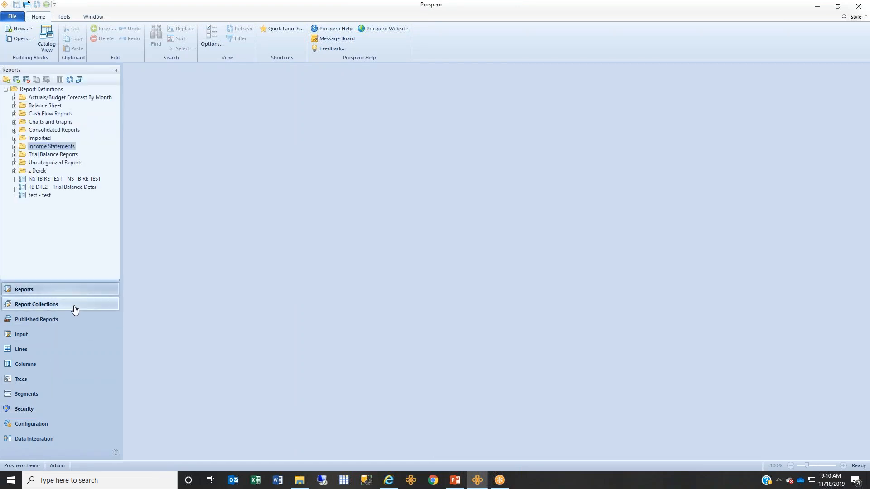
{"action": "left_click", "coordinate": [14, 146]}
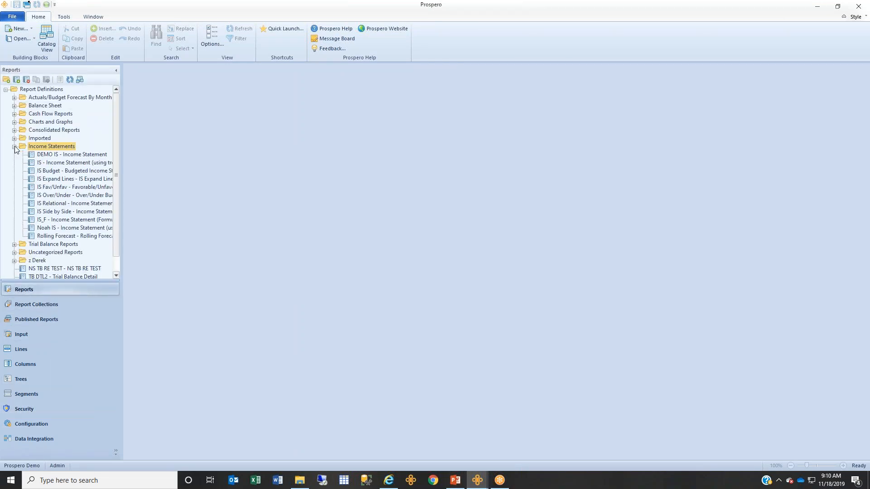
{"action": "double_click", "coordinate": [63, 188]}
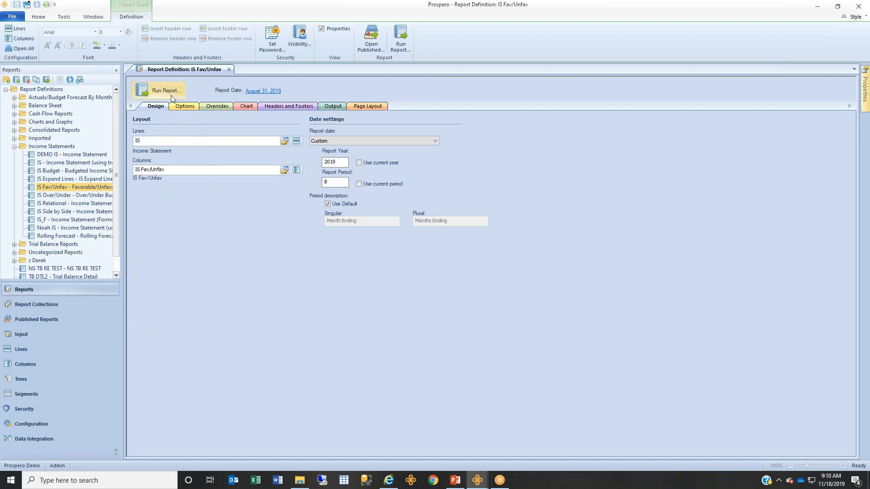
{"action": "double_click", "coordinate": [138, 140]}
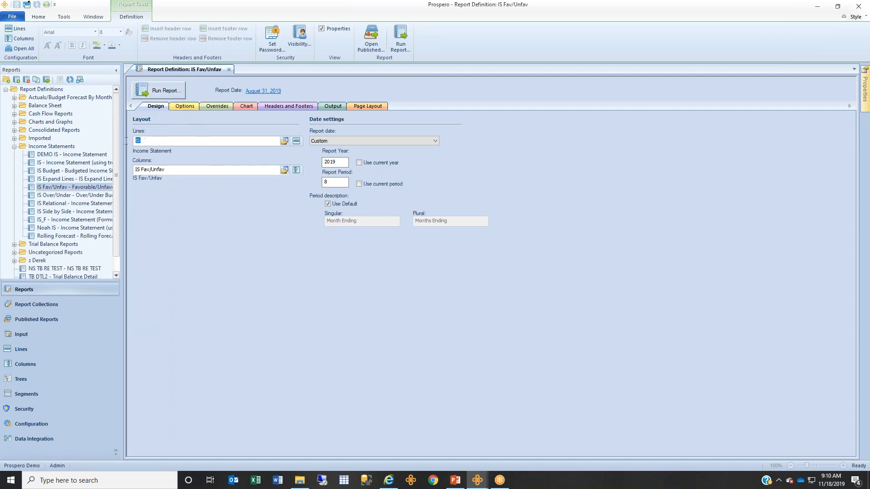
{"action": "left_click", "coordinate": [172, 172]}
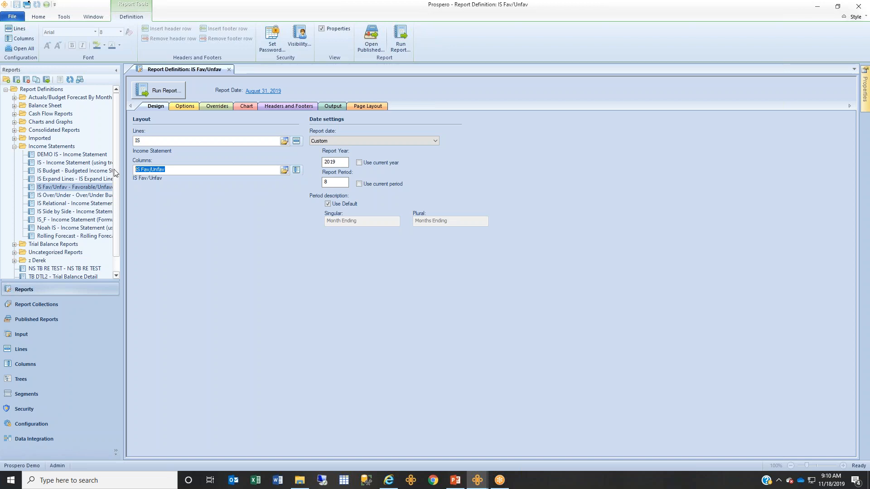
- Enlarge the Catalog View, sort its reports by line definition to see which share the same lines, and close it
{"action": "left_click", "coordinate": [38, 17]}
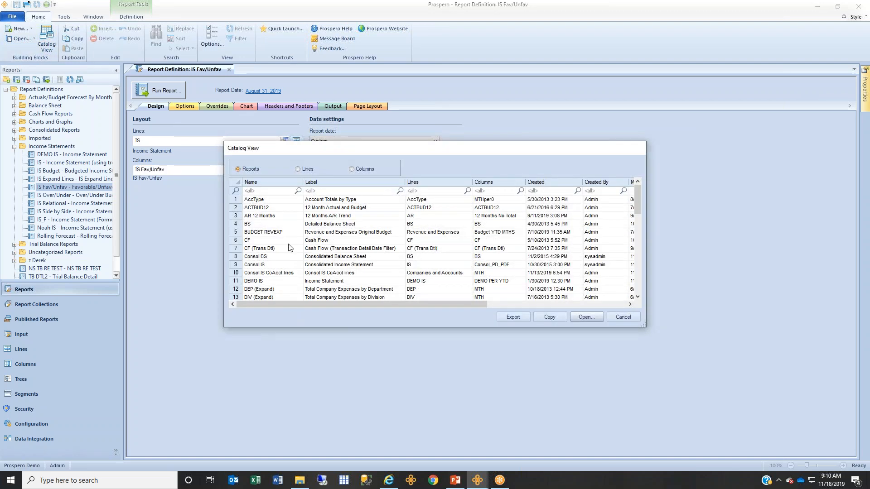
{"action": "left_click_drag", "start_coordinate": [643, 326], "coordinate": [716, 414]}
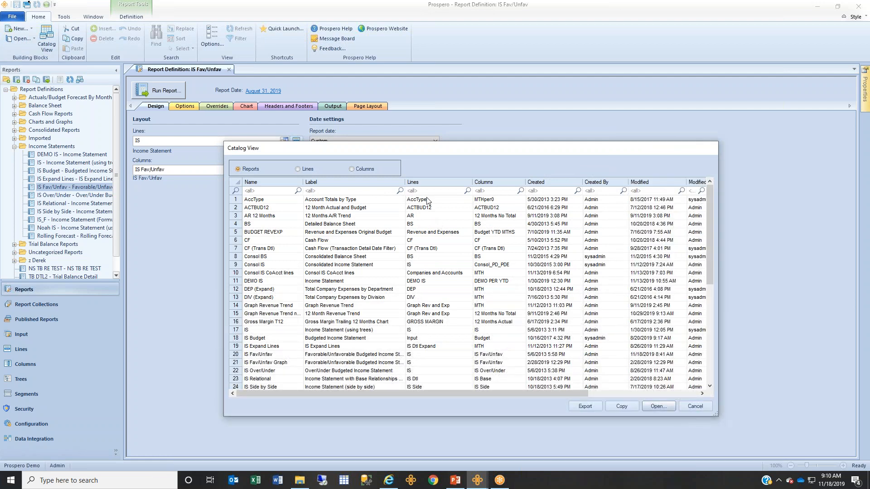
{"action": "left_click", "coordinate": [426, 183]}
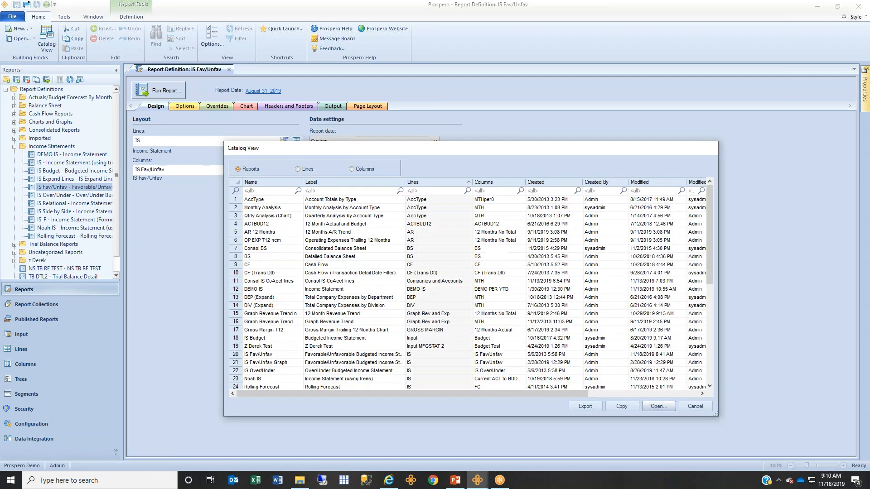
{"action": "left_click", "coordinate": [710, 387]}
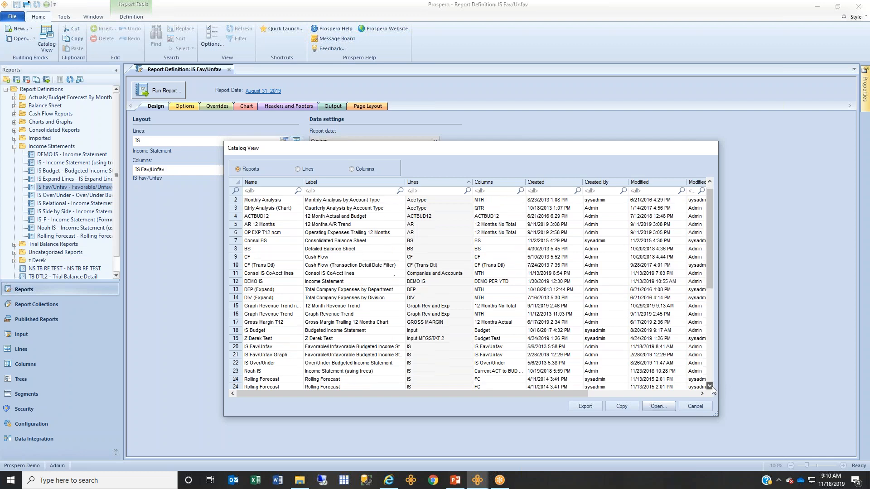
{"action": "left_click", "coordinate": [711, 387]}
{"action": "left_click", "coordinate": [711, 387]}
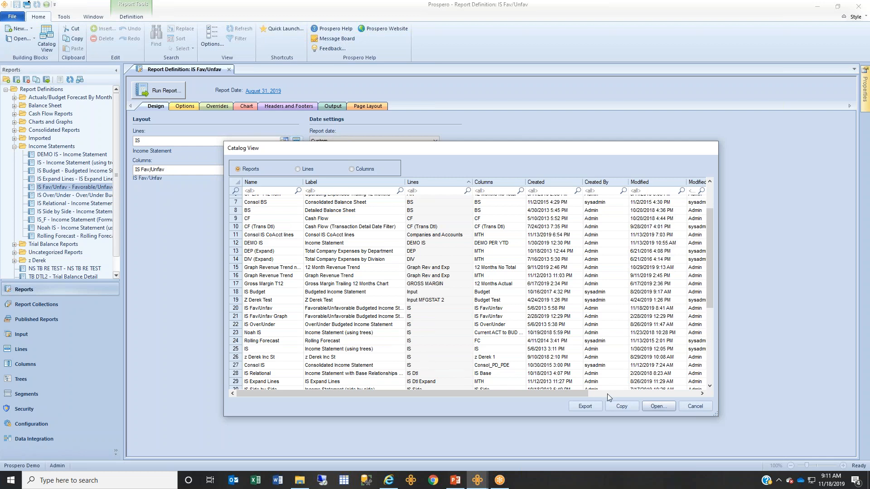
{"action": "left_click", "coordinate": [694, 407]}
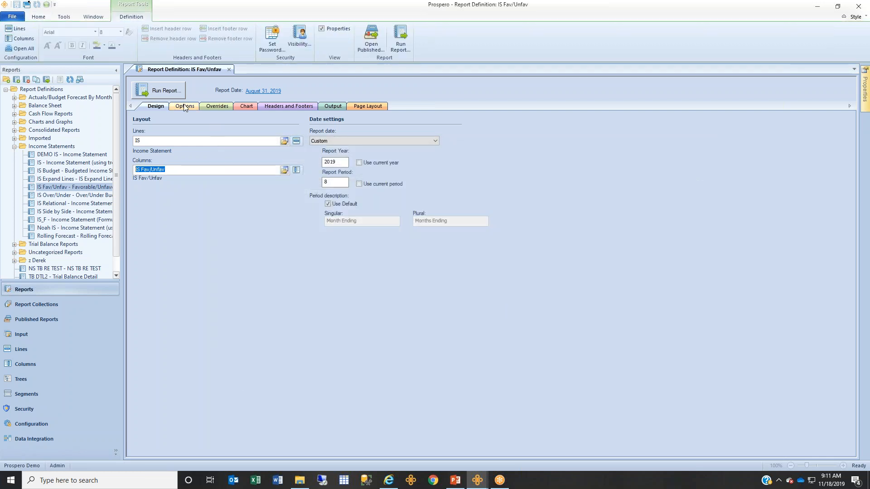
- Start a report run and pick All Companies for the Company prompt from the plain list instead of the selection tree
{"action": "left_click", "coordinate": [176, 94]}
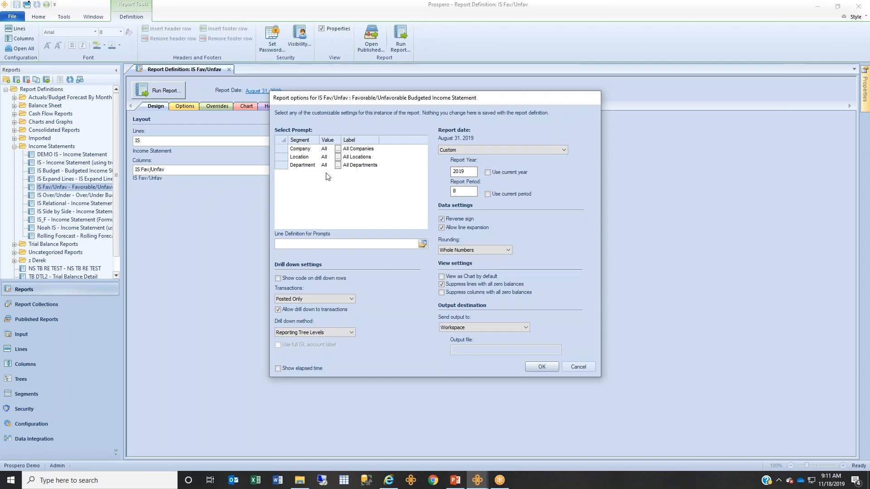
{"action": "left_click", "coordinate": [325, 149]}
{"action": "left_click", "coordinate": [337, 149]}
{"action": "left_click", "coordinate": [347, 192]}
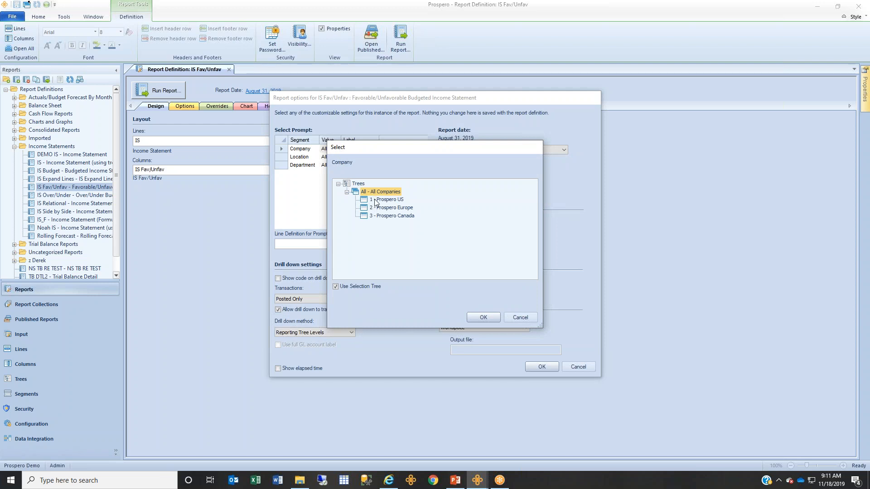
{"action": "left_click", "coordinate": [335, 287]}
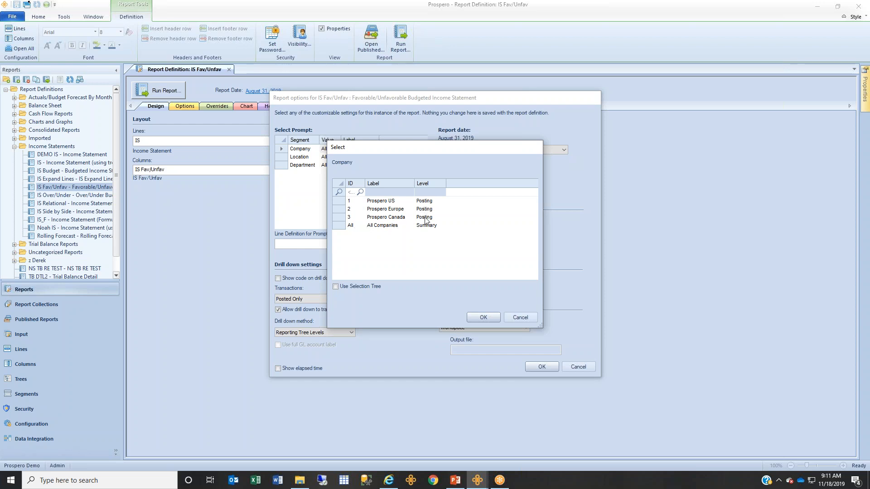
{"action": "left_click", "coordinate": [350, 225]}
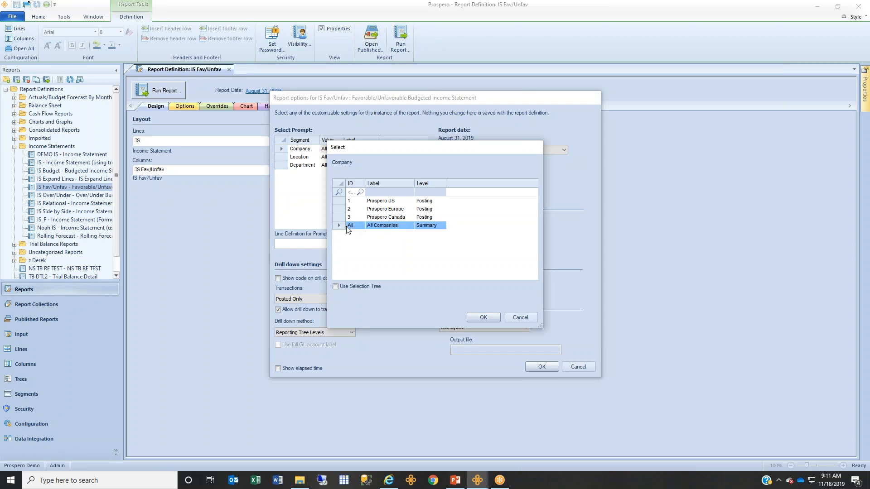
{"action": "left_click", "coordinate": [475, 316]}
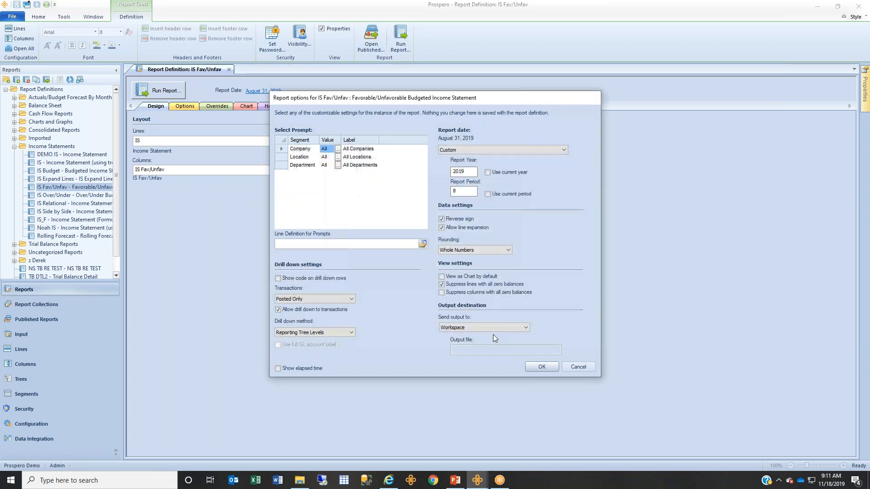
- Review the available output destinations, keep Workspace, and run the Favorable/Unfavorable income statement
{"action": "left_click", "coordinate": [526, 327]}
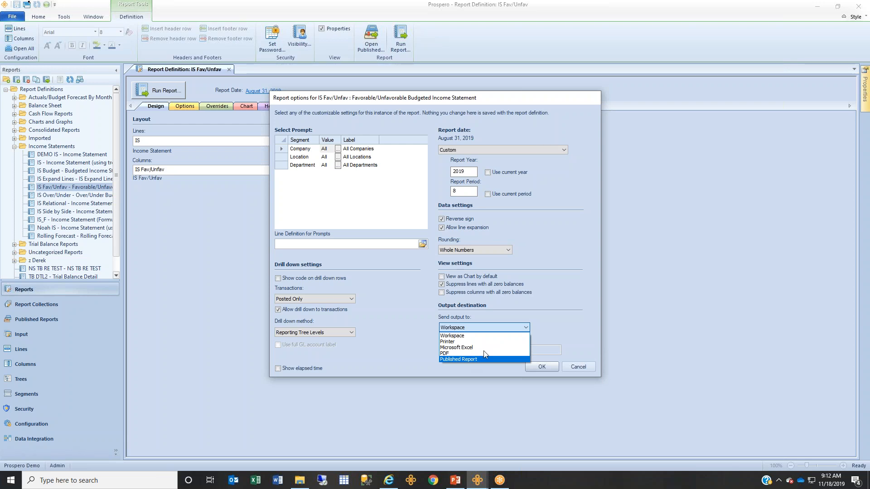
{"action": "left_click", "coordinate": [533, 301]}
{"action": "left_click", "coordinate": [543, 365]}
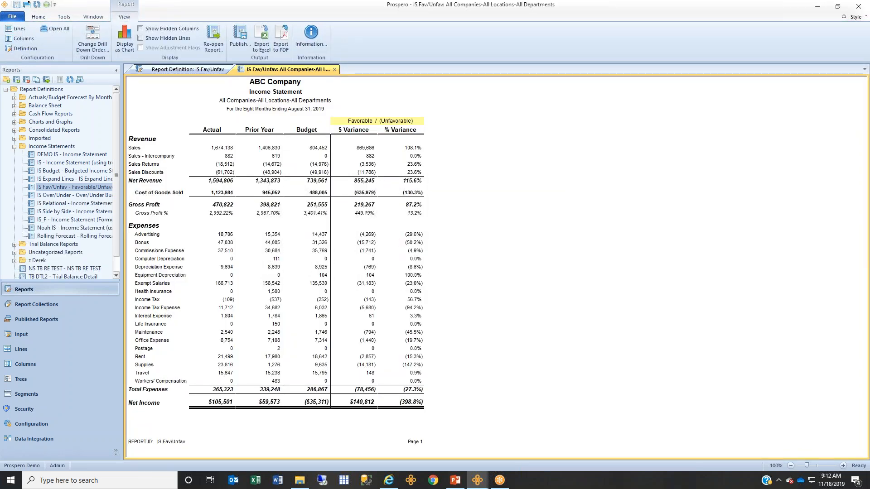
- Collapse the Reports navigation pane to give the income statement more room
{"action": "left_click", "coordinate": [117, 71]}
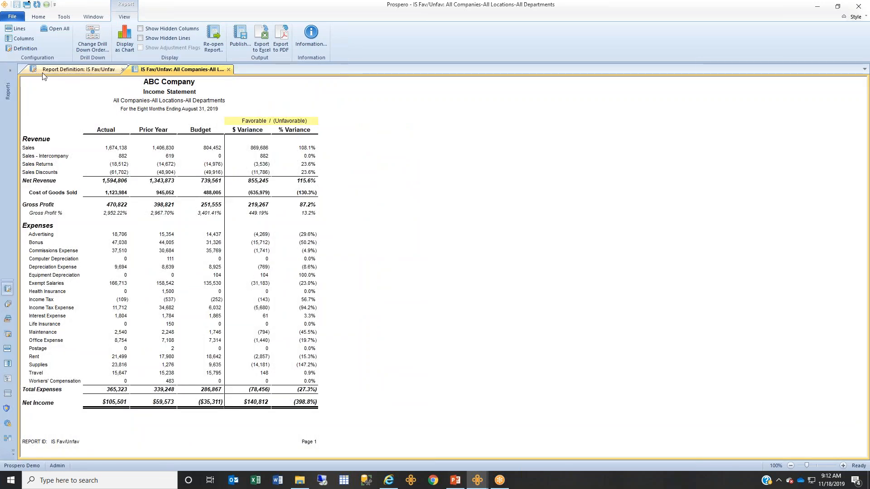
{"action": "left_click", "coordinate": [9, 71]}
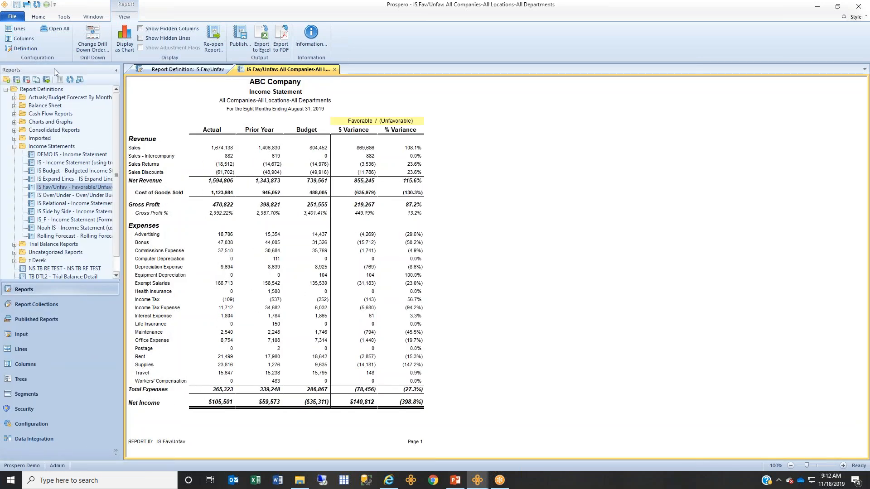
{"action": "left_click", "coordinate": [116, 72]}
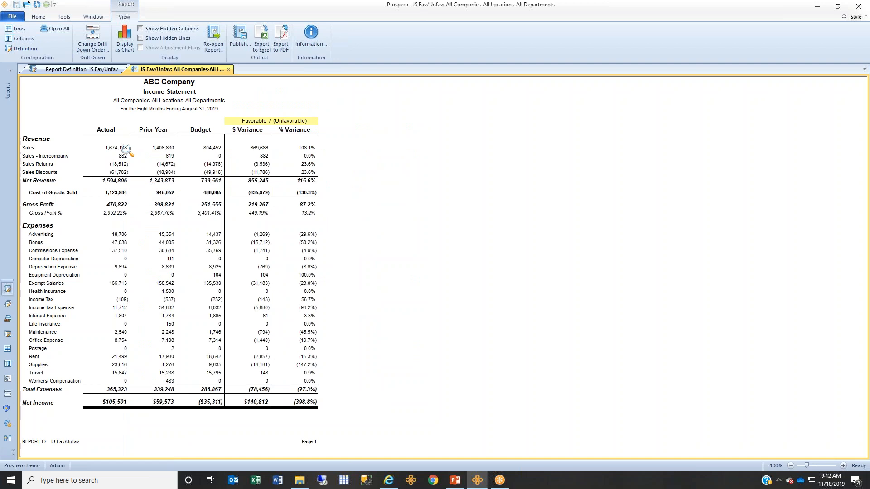
- Examine the report definition's drill down methods and segment drill down order, keeping Reporting Tree Levels as the method
{"action": "left_click", "coordinate": [88, 70]}
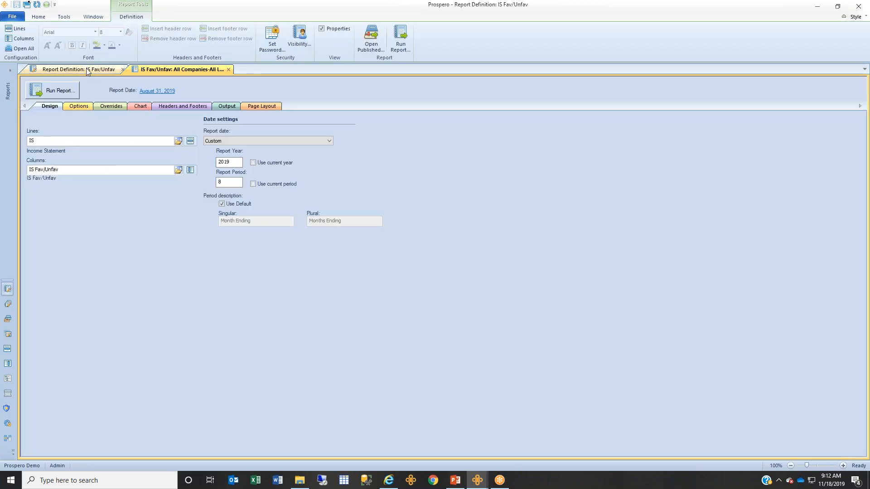
{"action": "left_click", "coordinate": [78, 107]}
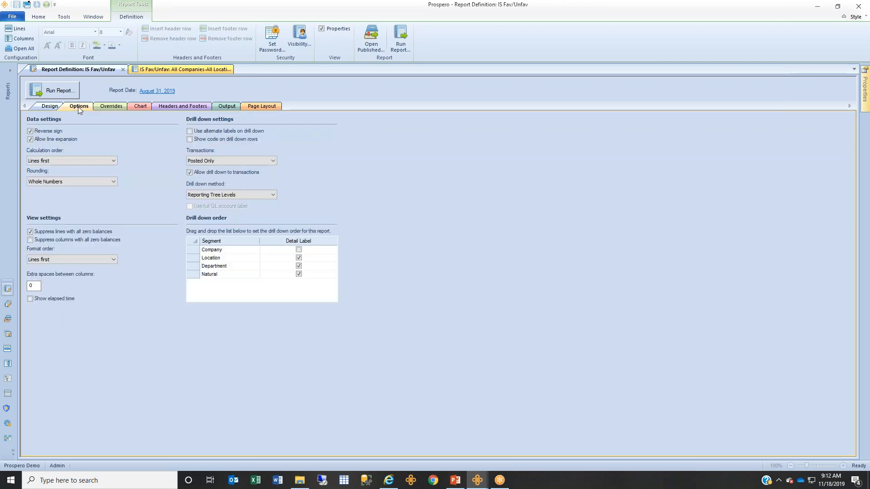
{"action": "left_click", "coordinate": [274, 194]}
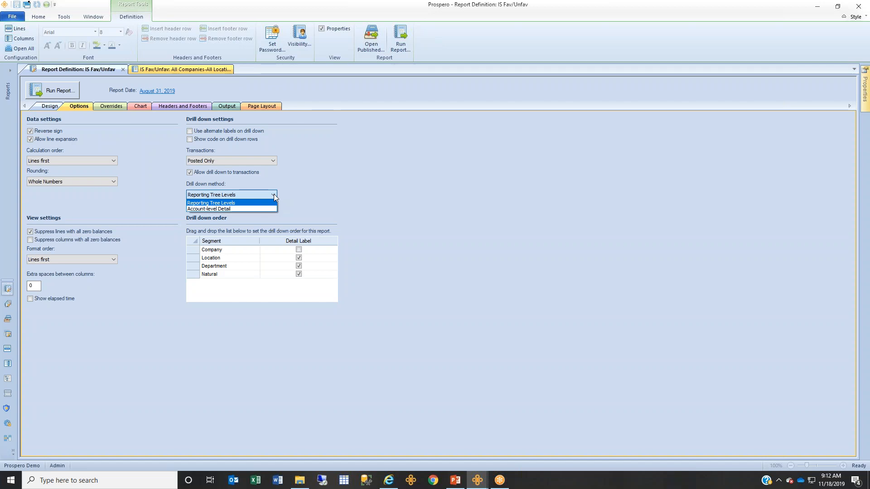
{"action": "left_click", "coordinate": [261, 203]}
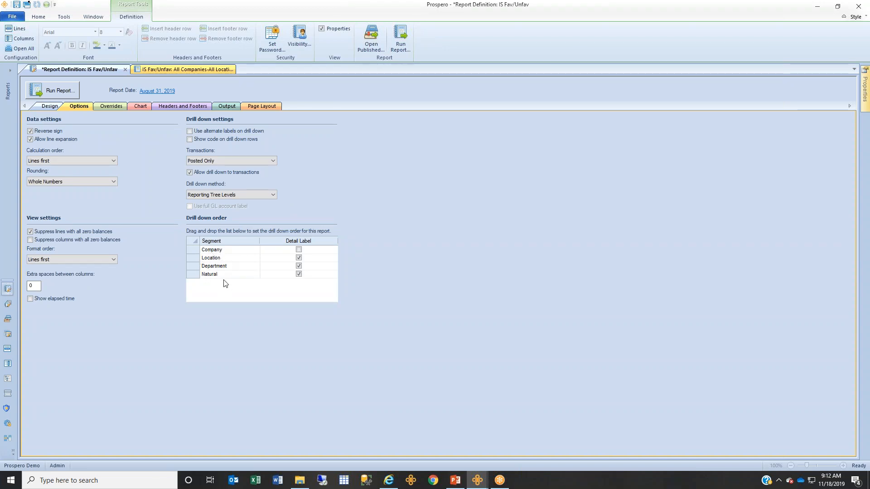
{"action": "left_click", "coordinate": [273, 195]}
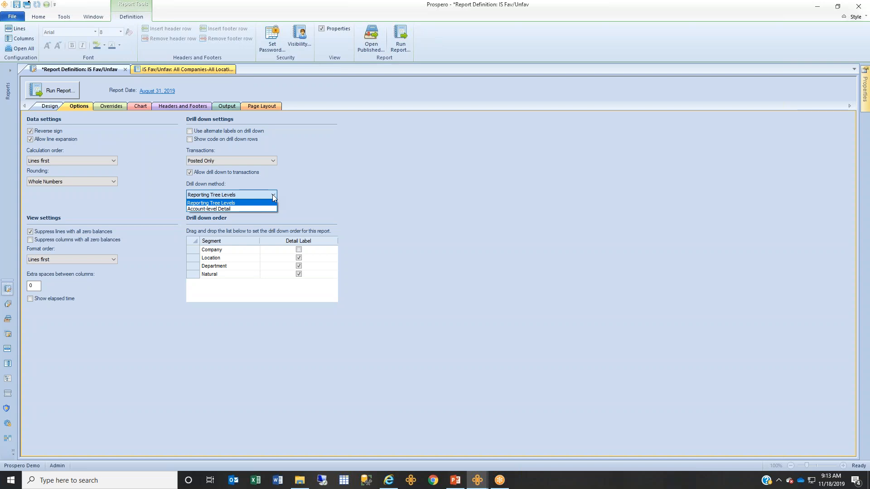
{"action": "left_click", "coordinate": [290, 174]}
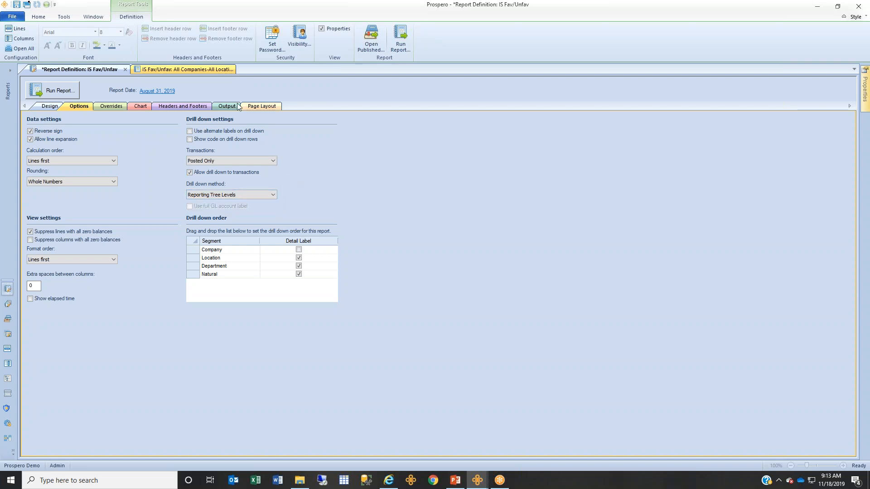
{"action": "left_click", "coordinate": [194, 251]}
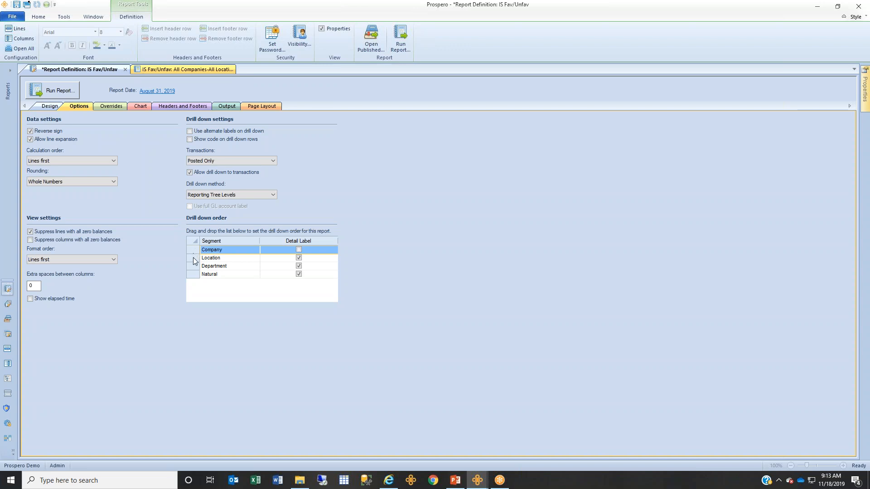
{"action": "left_click", "coordinate": [195, 258]}
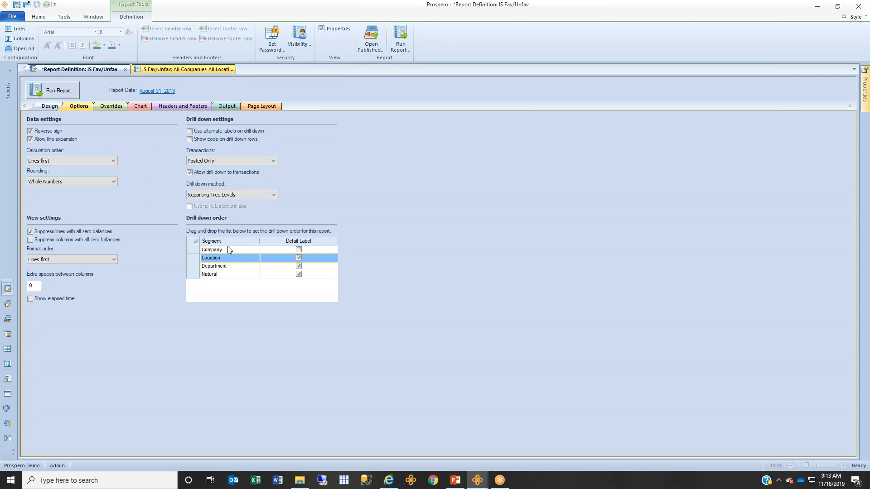
- Return to the income statement, show its hidden columns, and drill down into the Actual amount for Sales
{"action": "left_click", "coordinate": [179, 72]}
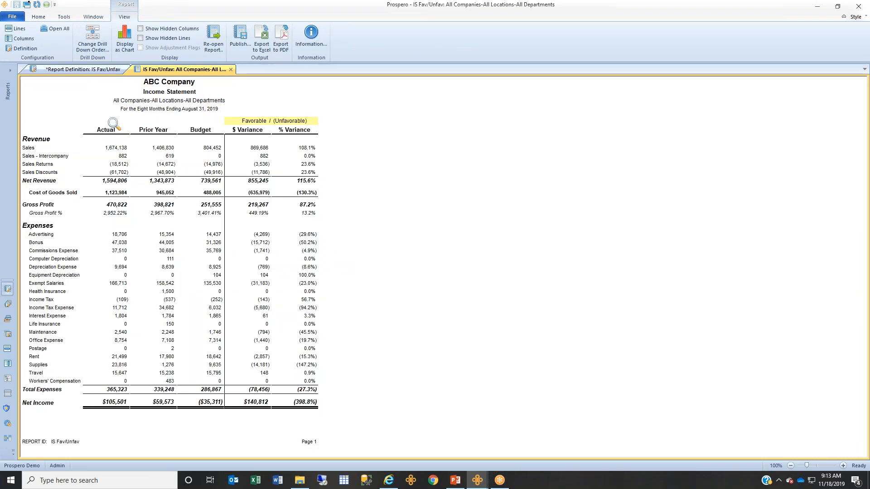
{"action": "left_click", "coordinate": [141, 29]}
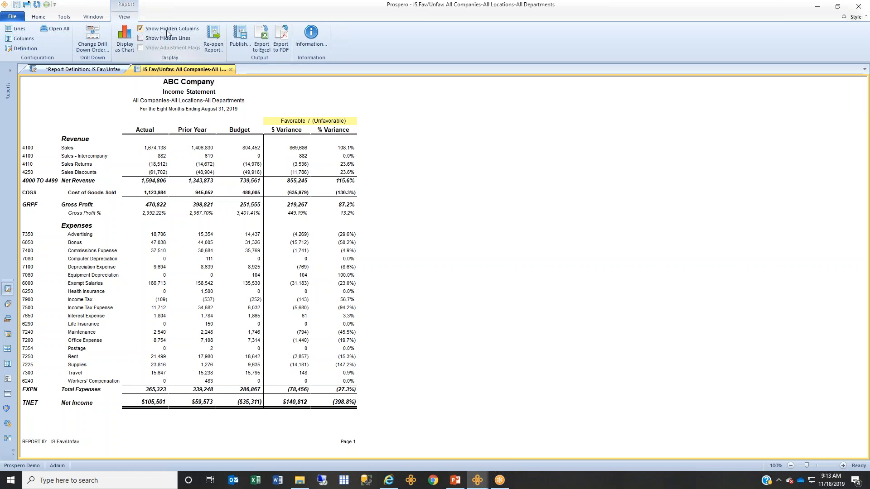
{"action": "left_click", "coordinate": [162, 30]}
{"action": "left_click", "coordinate": [162, 31]}
{"action": "double_click", "coordinate": [164, 147]}
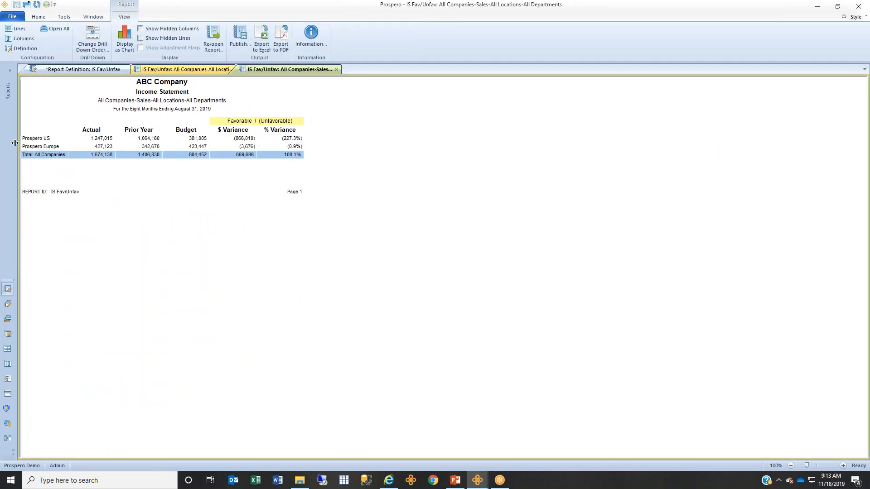
- Show the hidden columns in the Sales by company report and drill down into the Prospero US Actual amount
{"action": "left_click", "coordinate": [45, 138]}
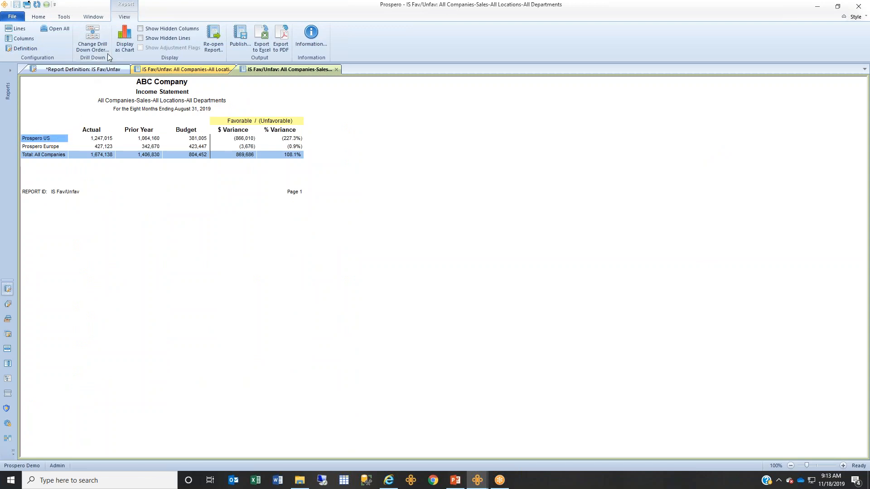
{"action": "left_click", "coordinate": [140, 29]}
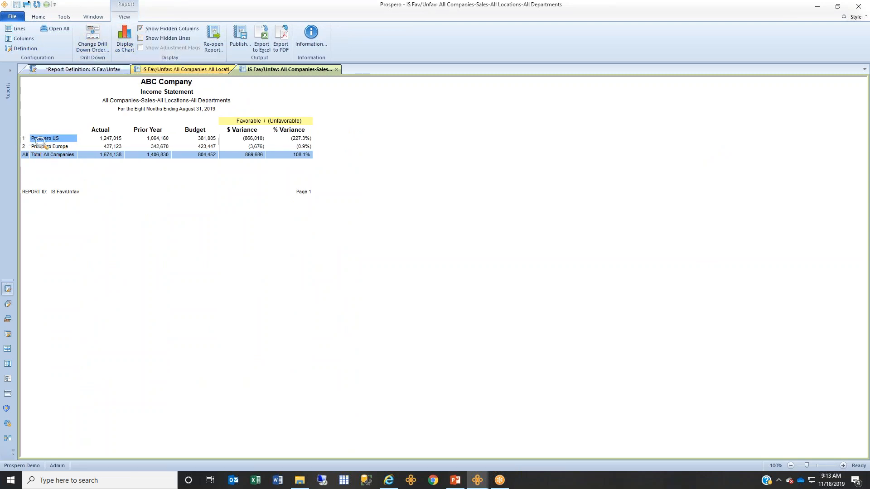
{"action": "left_click", "coordinate": [45, 146]}
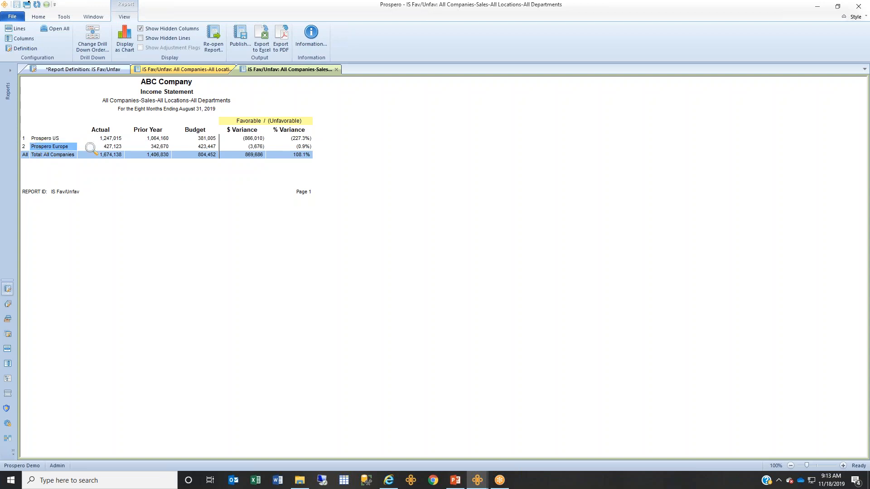
{"action": "left_click", "coordinate": [119, 139]}
{"action": "double_click", "coordinate": [119, 138]}
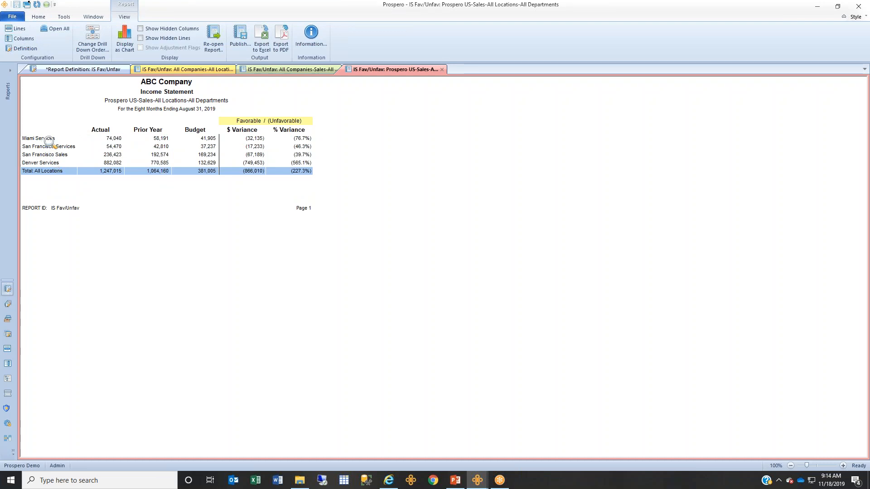
- Show the hidden columns in the Prospero US location report and compare it with the company-level and full income statement reports
{"action": "left_click", "coordinate": [141, 29]}
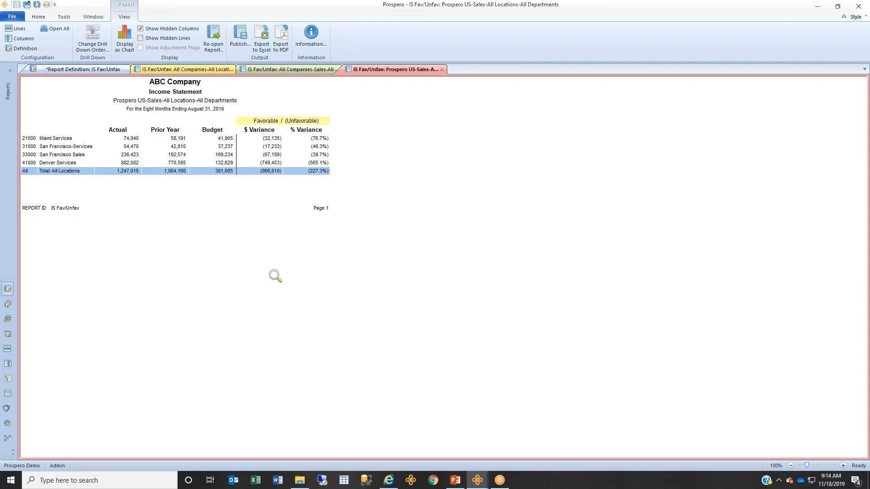
{"action": "left_click", "coordinate": [281, 71]}
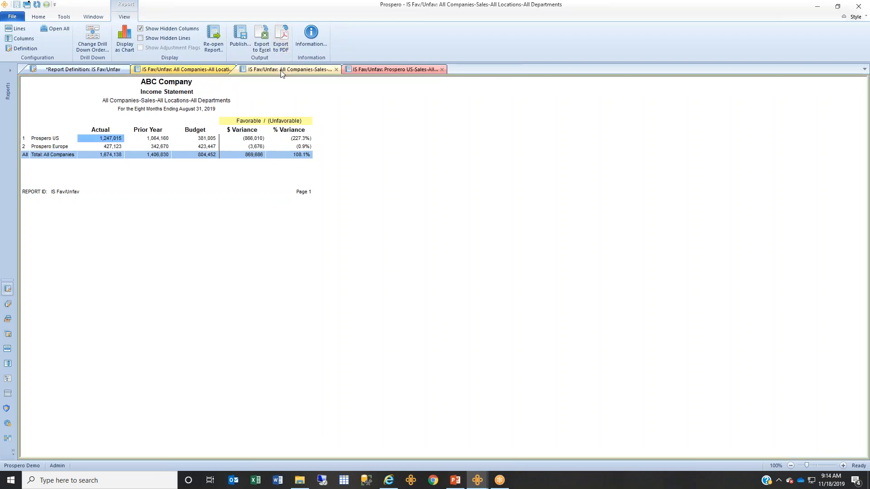
{"action": "left_click", "coordinate": [199, 71]}
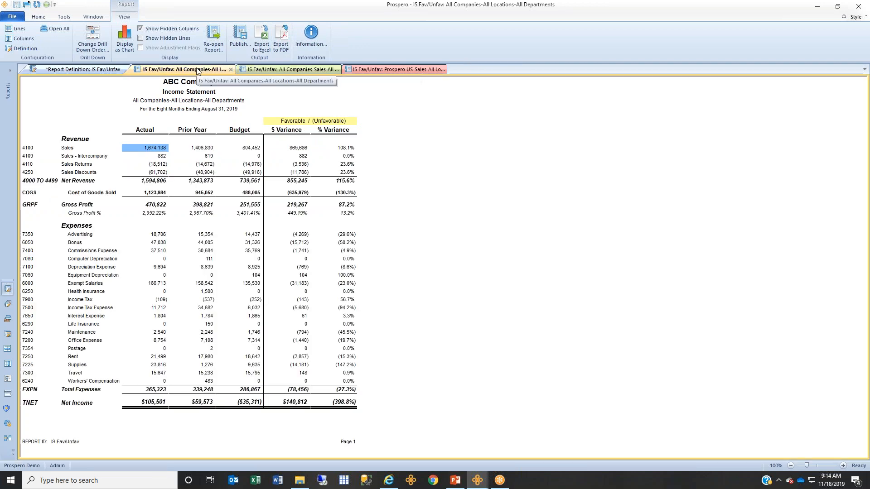
{"action": "left_click", "coordinate": [269, 71]}
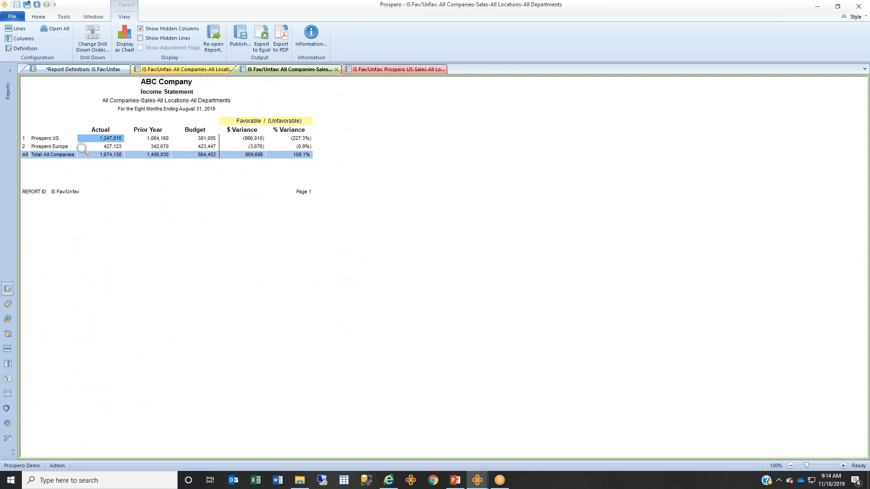
{"action": "left_click", "coordinate": [405, 70]}
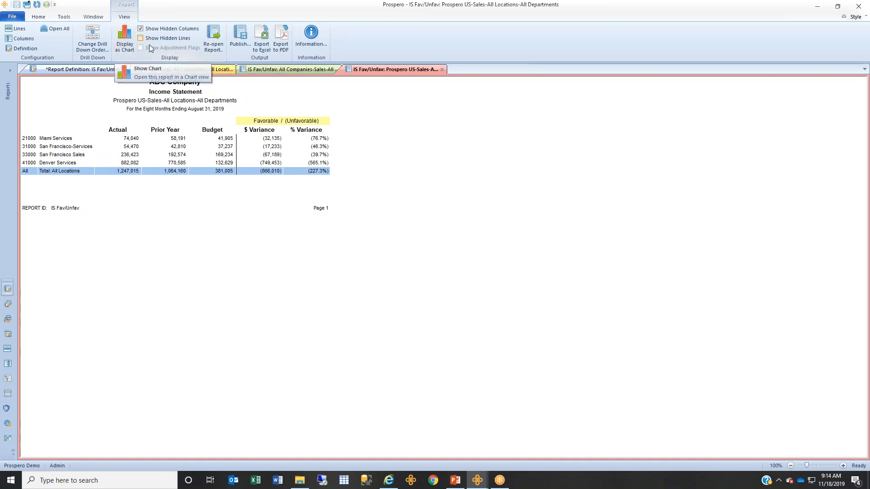
- Export the Prospero US location drill-down to an Excel workbook named IS Fav_Unfav99.xlsx in the zTemp1 folder
{"action": "left_click", "coordinate": [268, 40]}
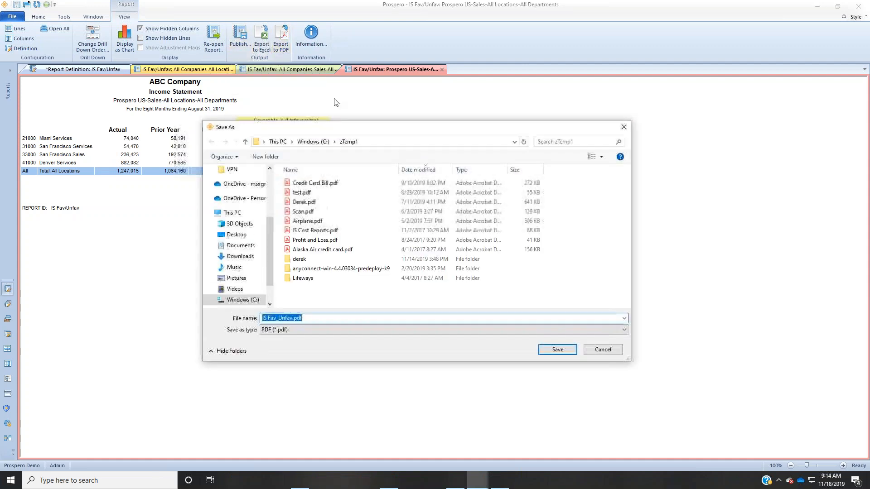
{"action": "left_click", "coordinate": [609, 352]}
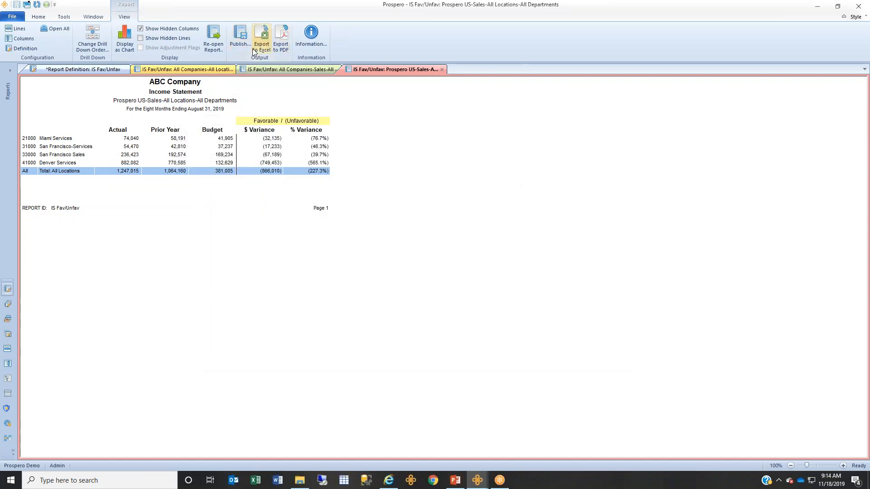
{"action": "left_click", "coordinate": [261, 42]}
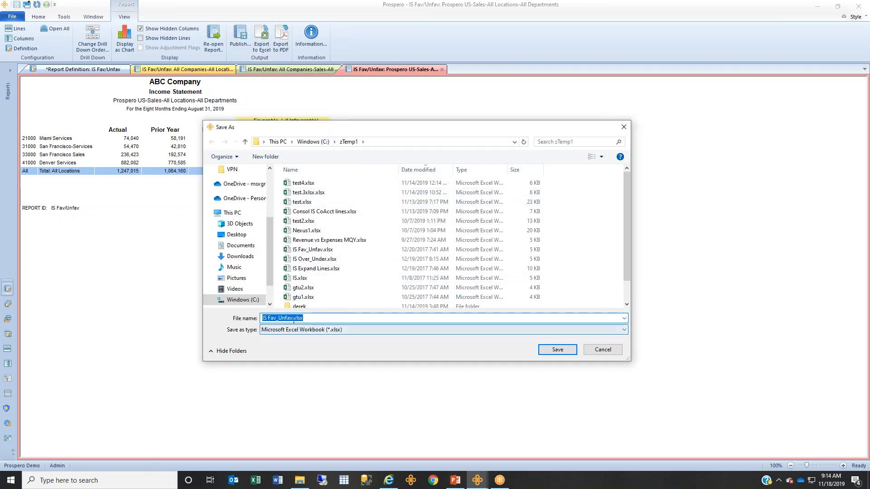
{"action": "left_click", "coordinate": [296, 318]}
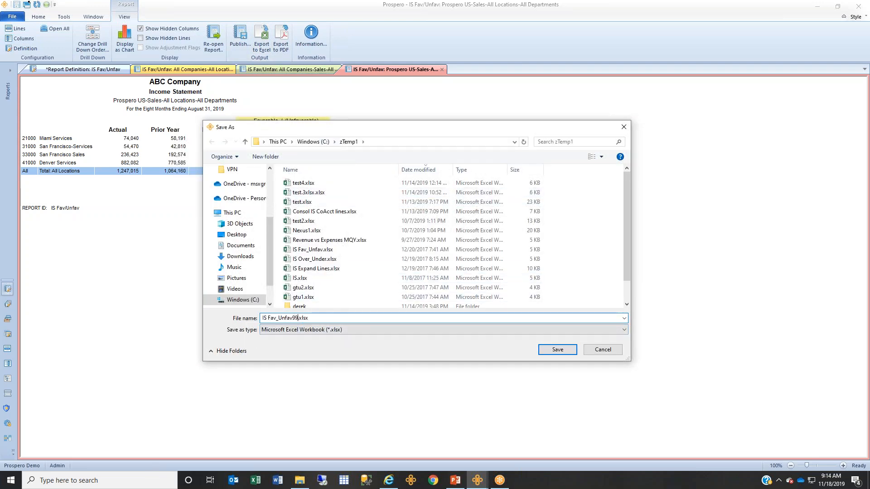
{"action": "left_click", "coordinate": [547, 350]}
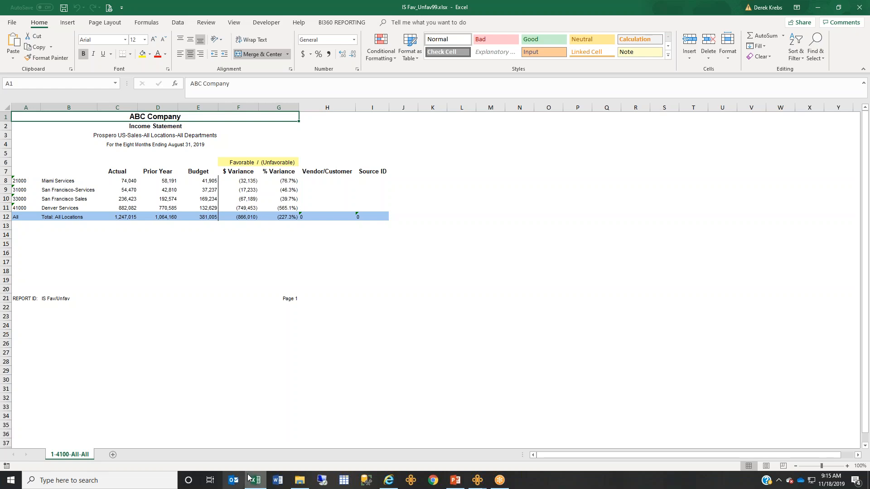
- Open Consol Demo Output to Excel Companies.xlsx from the 00 New Docs folder and review its All Comps, Comp 1 and Comp 2 sheets
{"action": "left_click", "coordinate": [295, 482]}
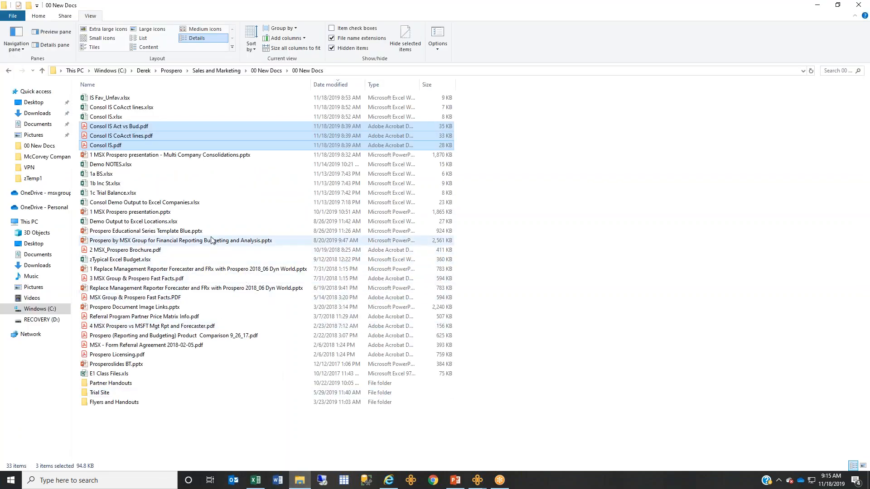
{"action": "left_click", "coordinate": [161, 204]}
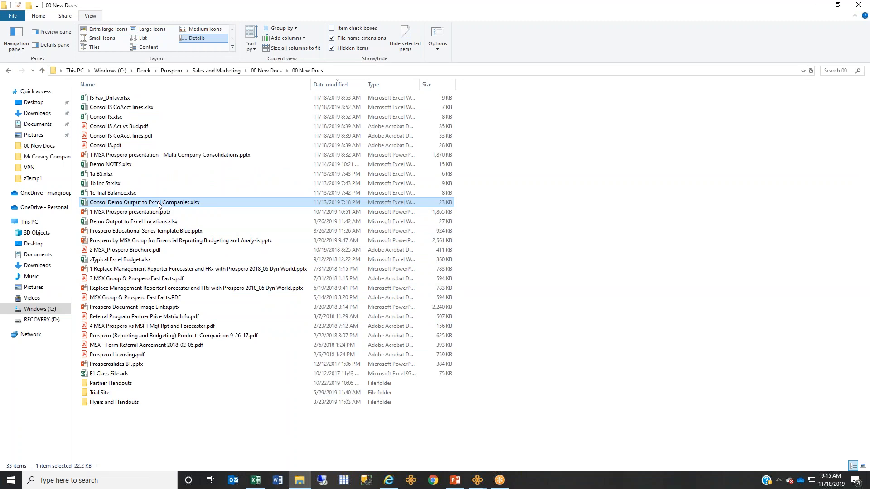
{"action": "double_click", "coordinate": [158, 206]}
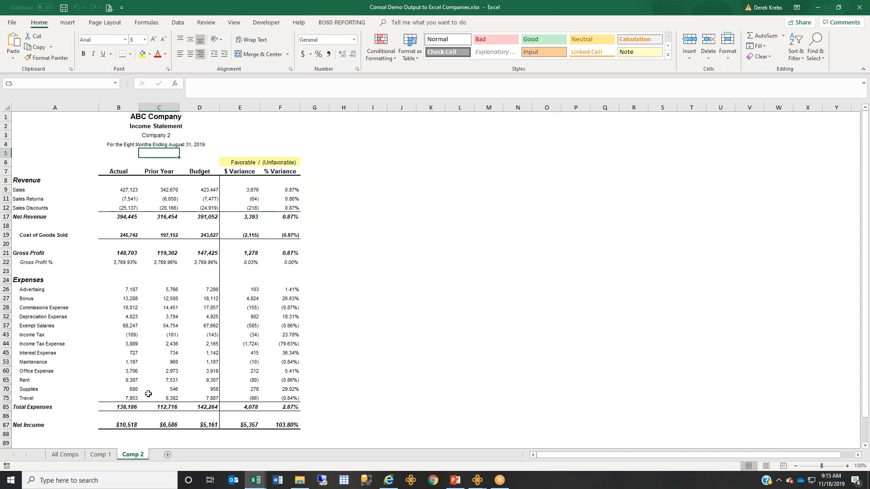
{"action": "left_click", "coordinate": [59, 456]}
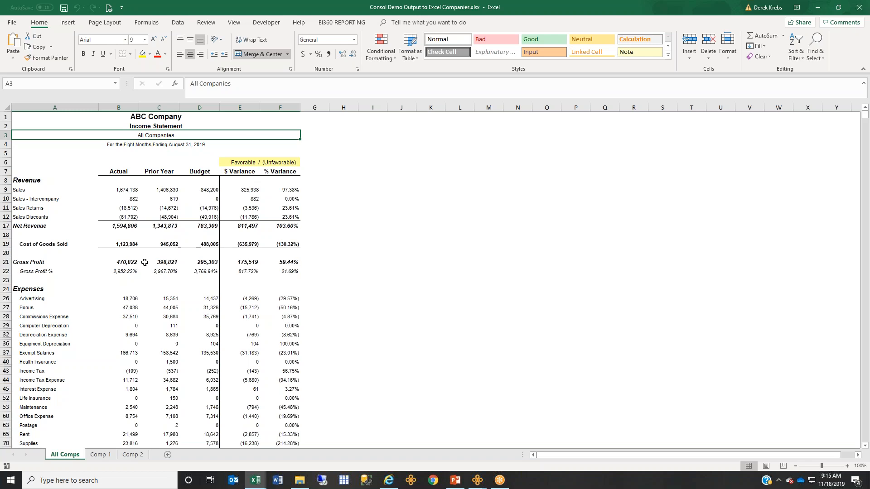
{"action": "left_click", "coordinate": [100, 455]}
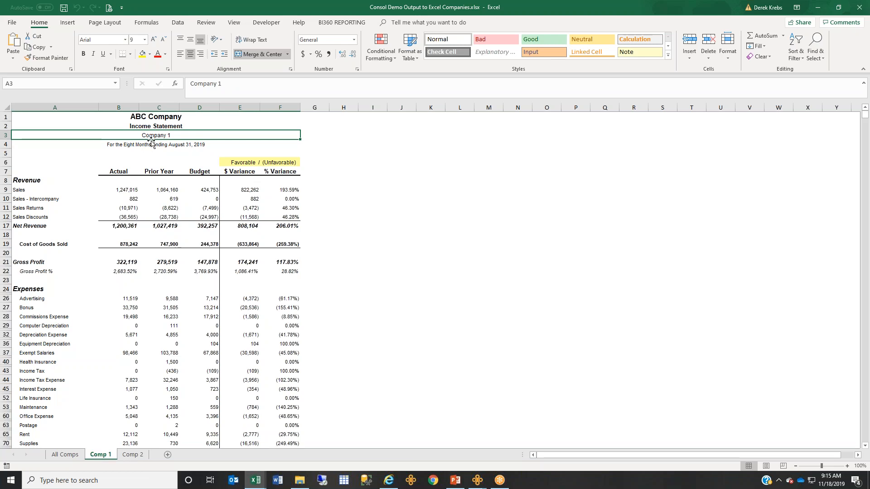
{"action": "left_click", "coordinate": [133, 455]}
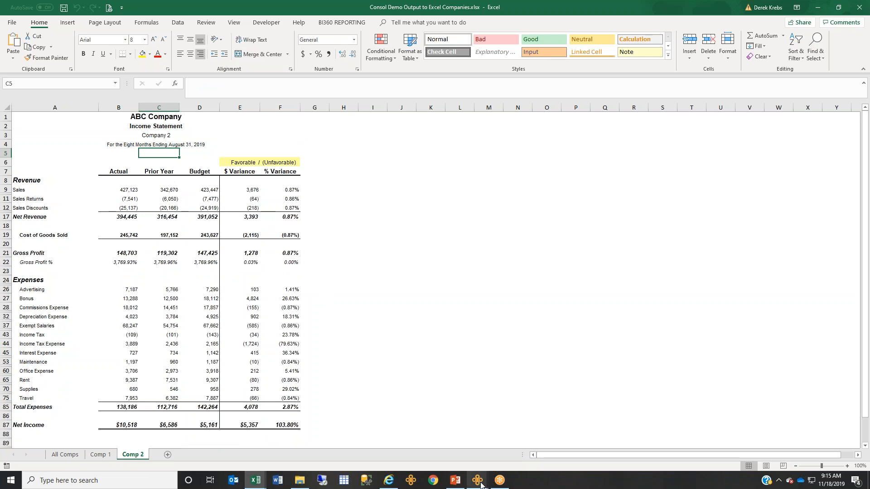
- Switch back to Prospero and display the Prospero US sales-by-location drill-down as a chart
{"action": "mouse_move", "coordinate": [480, 484]}
{"action": "left_click", "coordinate": [441, 453]}
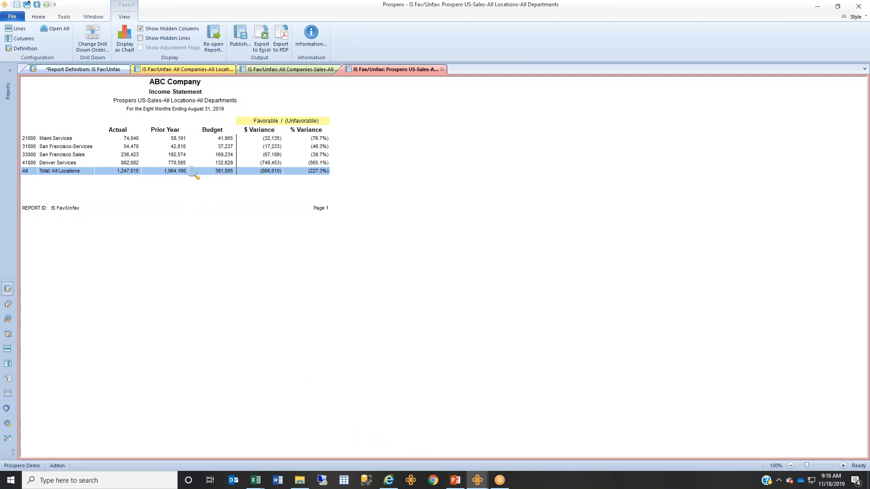
{"action": "left_click", "coordinate": [125, 46]}
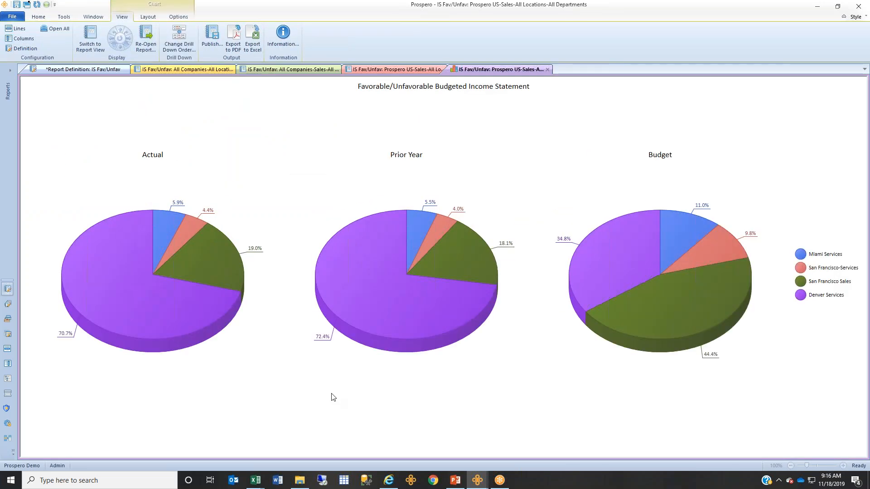
- Review the chart settings and available chart types in the IS Fav/Unfav report definition, keeping the Pie type
{"action": "left_click", "coordinate": [75, 71]}
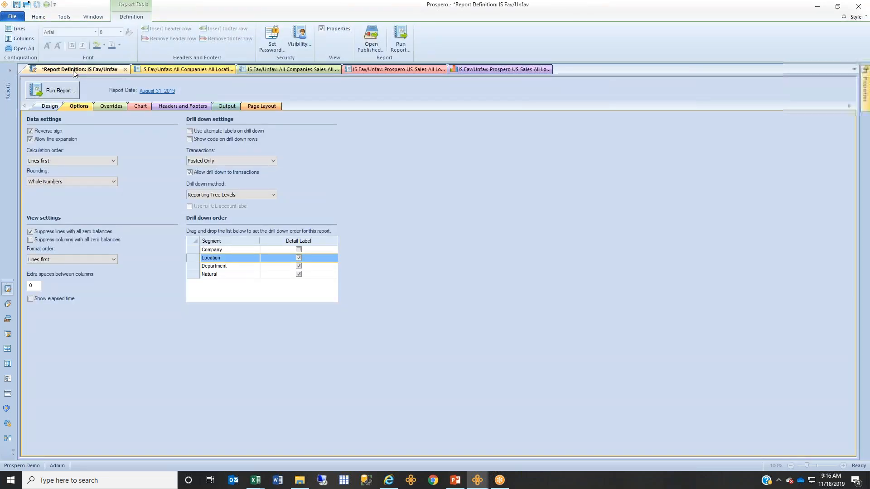
{"action": "left_click", "coordinate": [138, 107]}
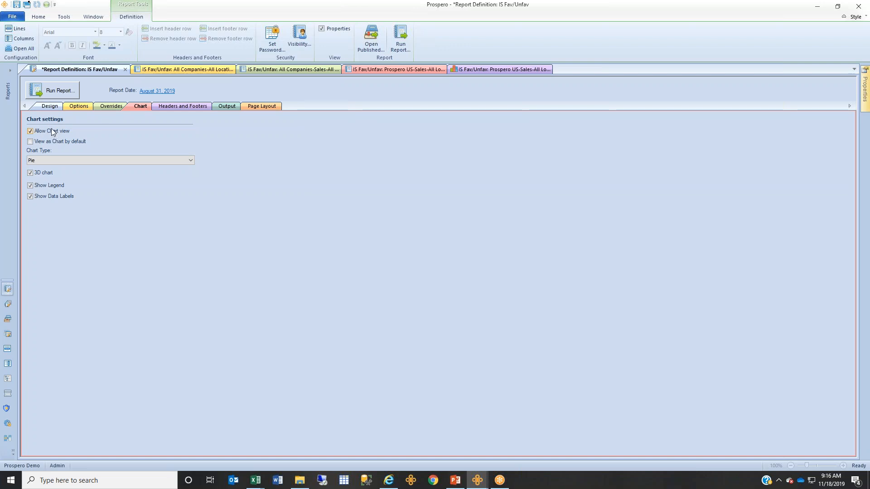
{"action": "left_click", "coordinate": [192, 161]}
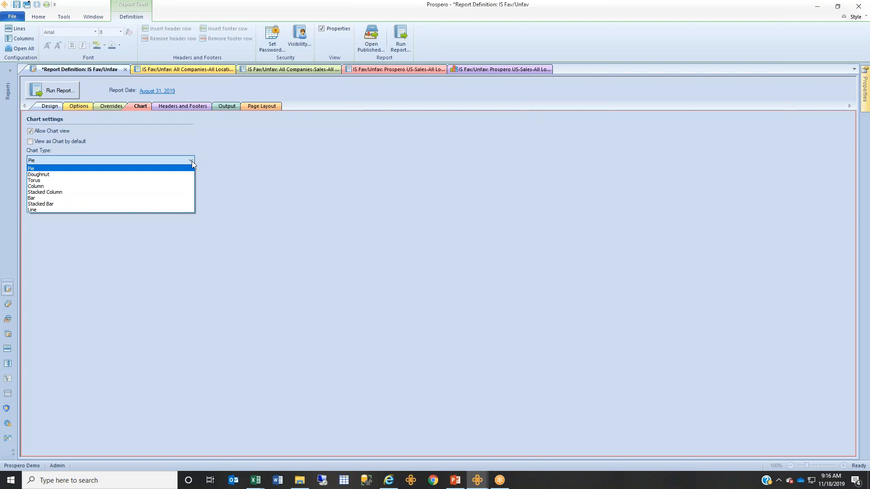
{"action": "left_click", "coordinate": [192, 160]}
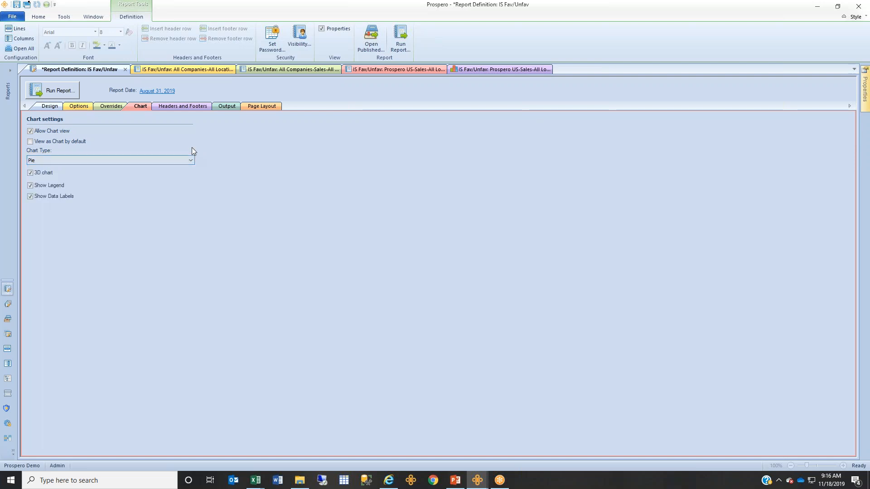
- Revisit the Prospero US location chart, and display the full All Companies income statement as a chart
{"action": "left_click", "coordinate": [457, 69]}
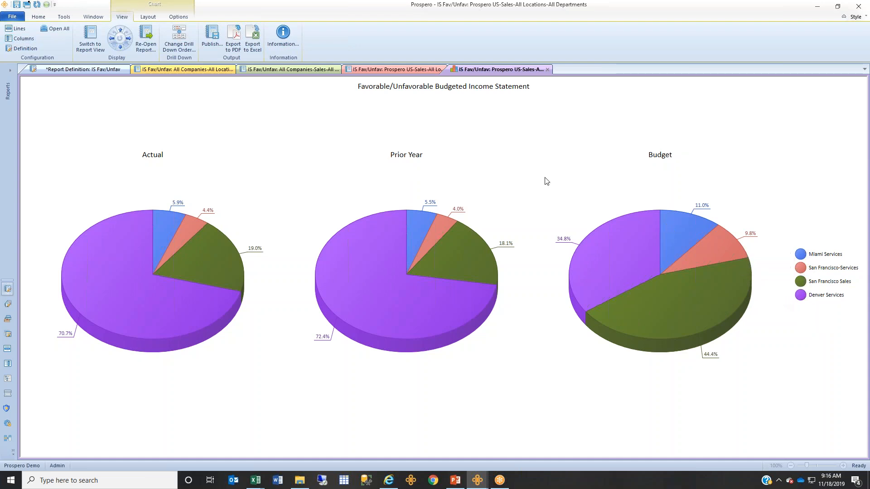
{"action": "left_click", "coordinate": [203, 69]}
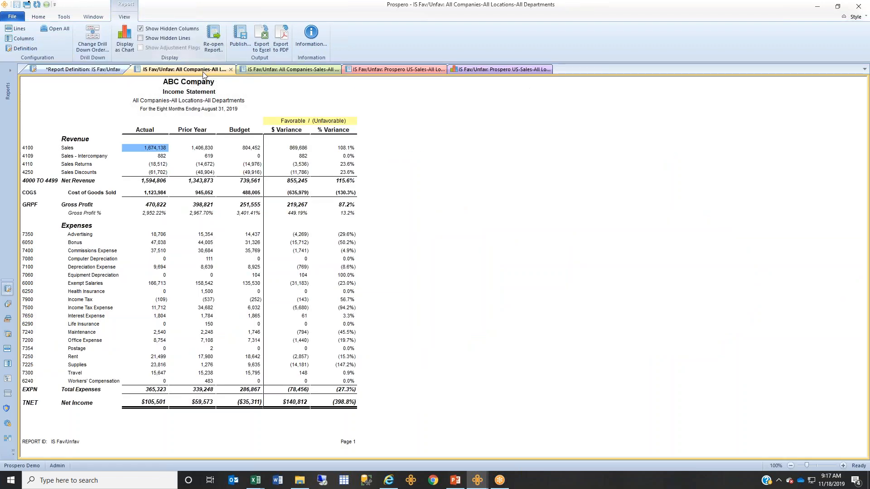
{"action": "left_click", "coordinate": [124, 41]}
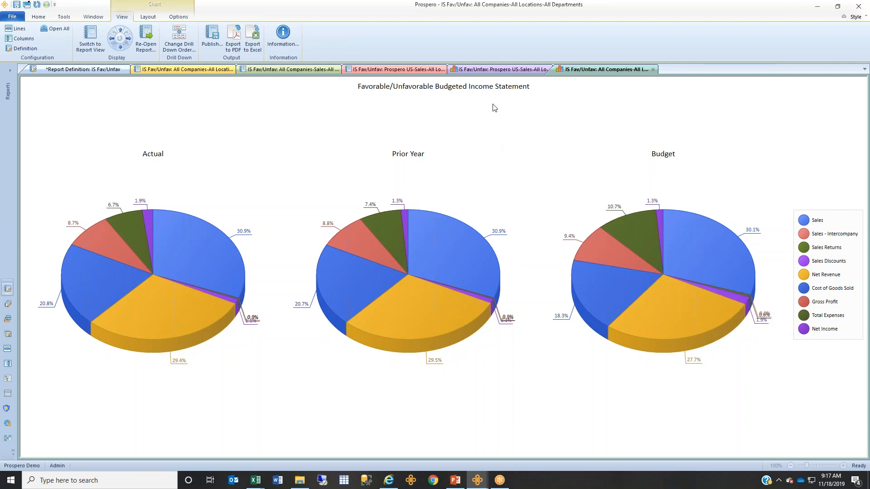
- Drill down into the Denver Services slice of the Actual pie in the Prospero US location chart and switch the result to report view
{"action": "left_click", "coordinate": [500, 69]}
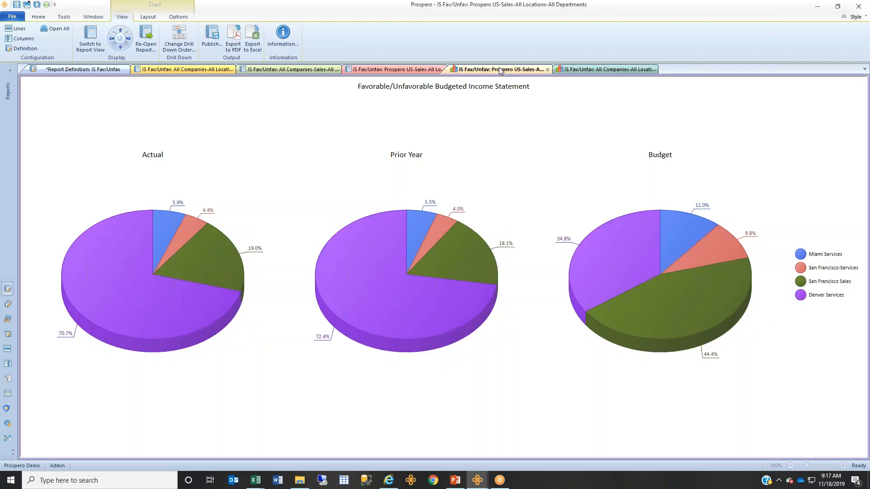
{"action": "mouse_move", "coordinate": [167, 368]}
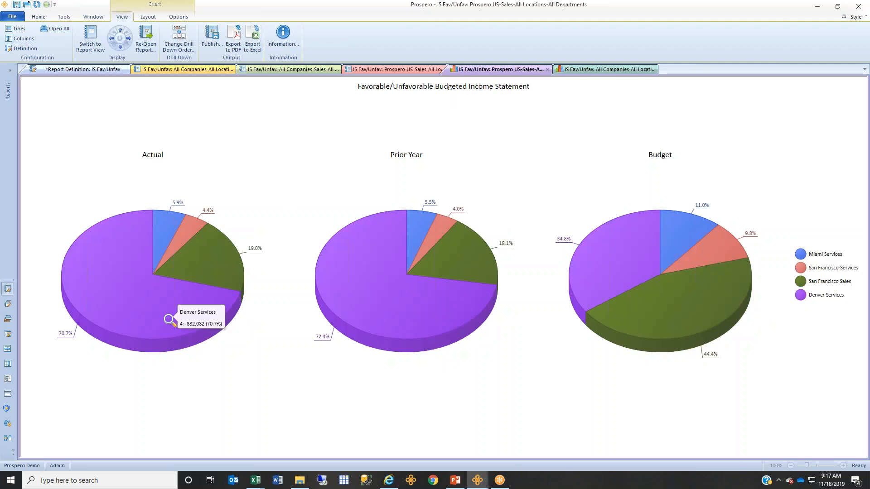
{"action": "double_click", "coordinate": [123, 293]}
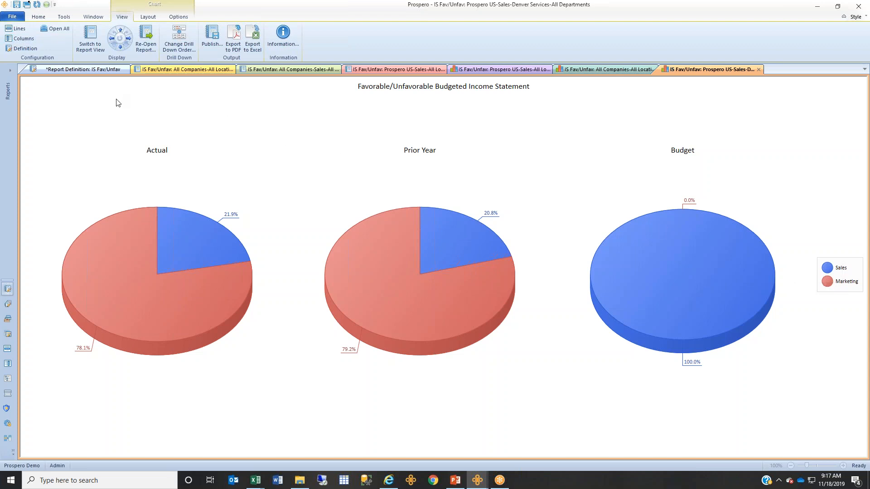
{"action": "left_click", "coordinate": [90, 46]}
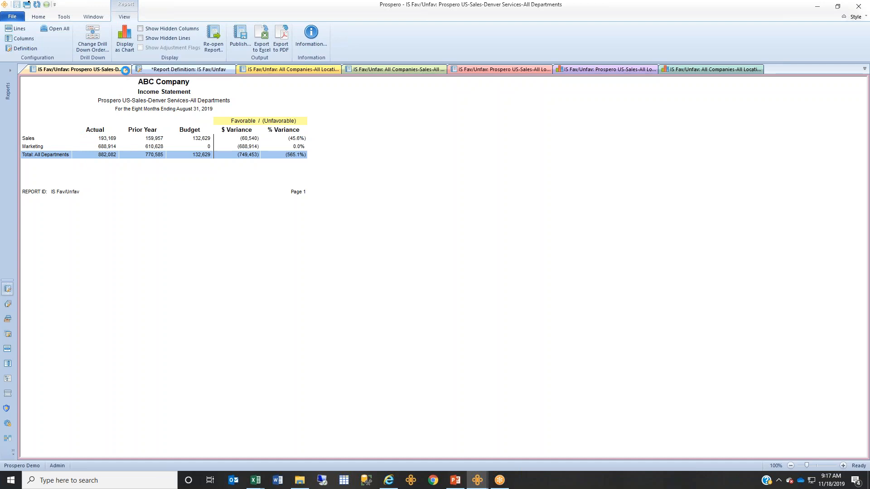
- Close the Denver Services report view and the IS Fav/Unfav report definition without saving its changes
{"action": "left_click", "coordinate": [125, 70]}
{"action": "left_click", "coordinate": [125, 70]}
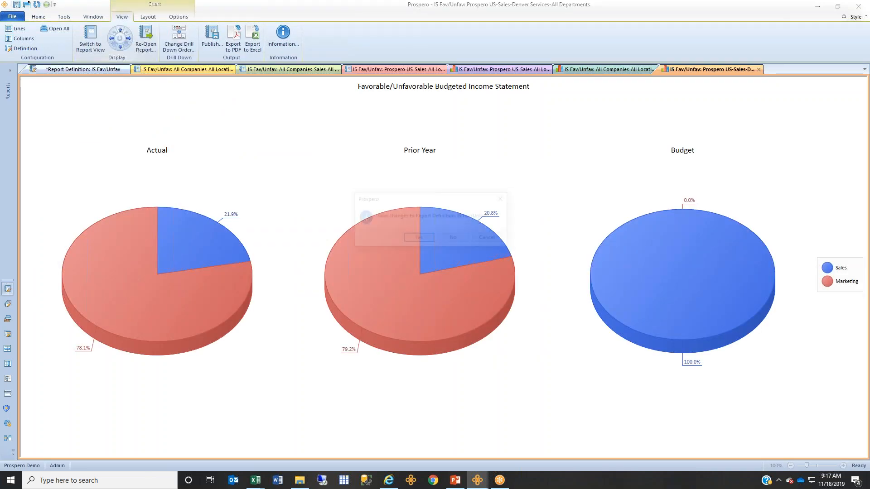
{"action": "left_click", "coordinate": [460, 242]}
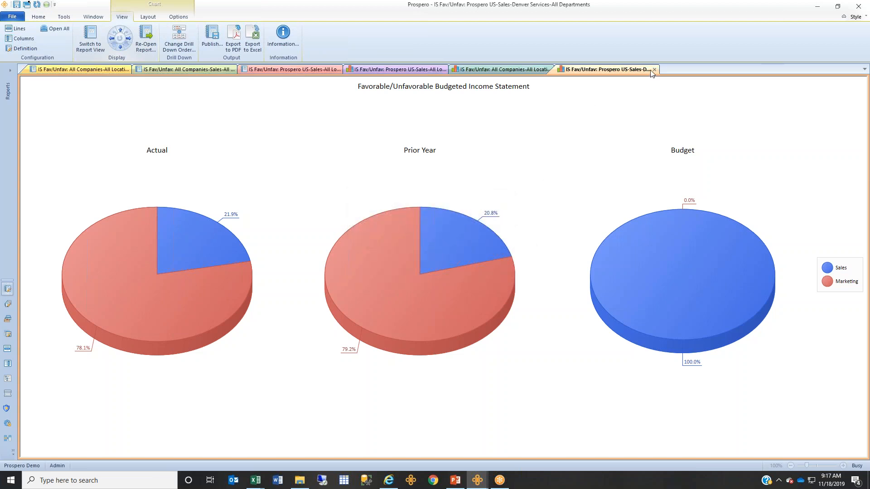
- Close all open charts and drill-down reports, keeping only the full All Companies income statement open
{"action": "left_click", "coordinate": [654, 70]}
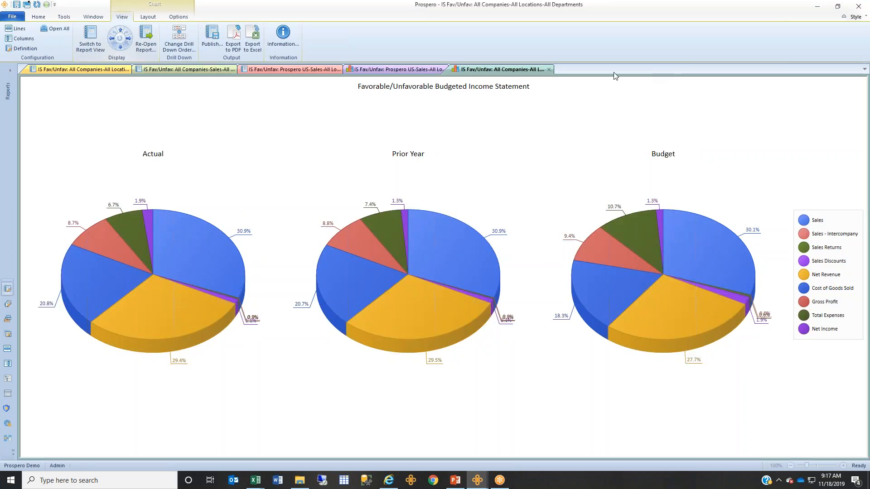
{"action": "left_click", "coordinate": [548, 70]}
{"action": "left_click", "coordinate": [446, 70]}
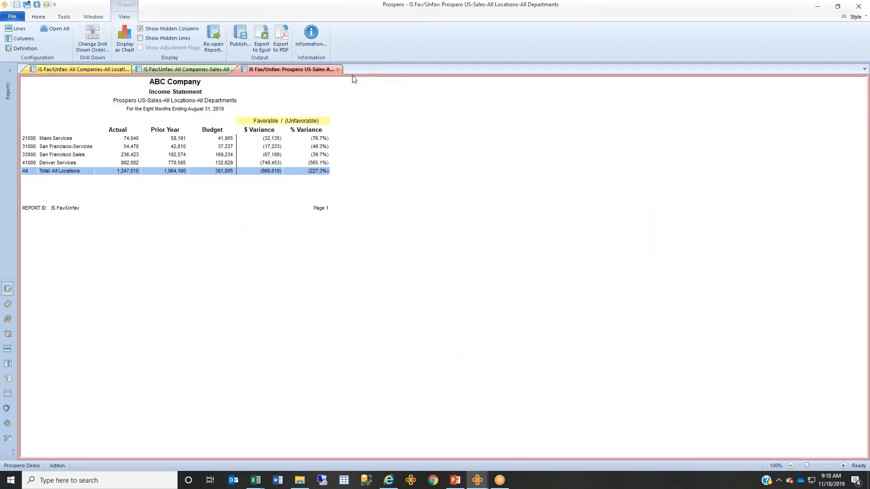
{"action": "left_click", "coordinate": [339, 70]}
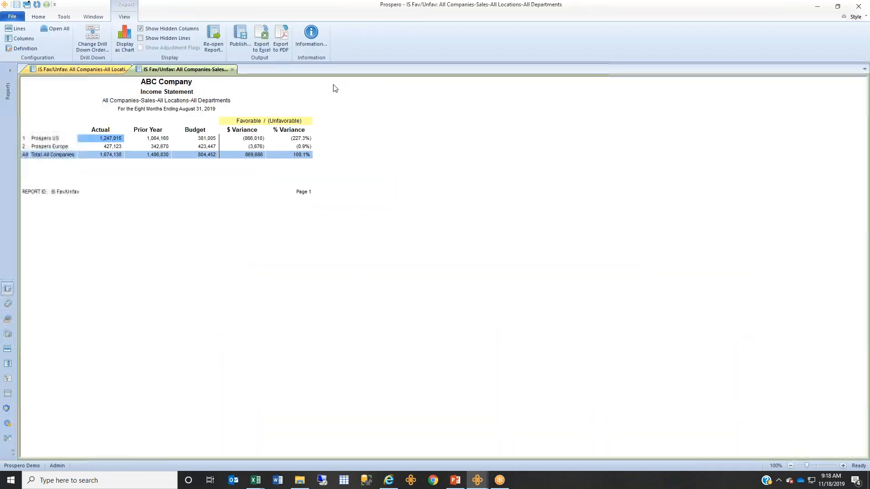
{"action": "left_click", "coordinate": [231, 69]}
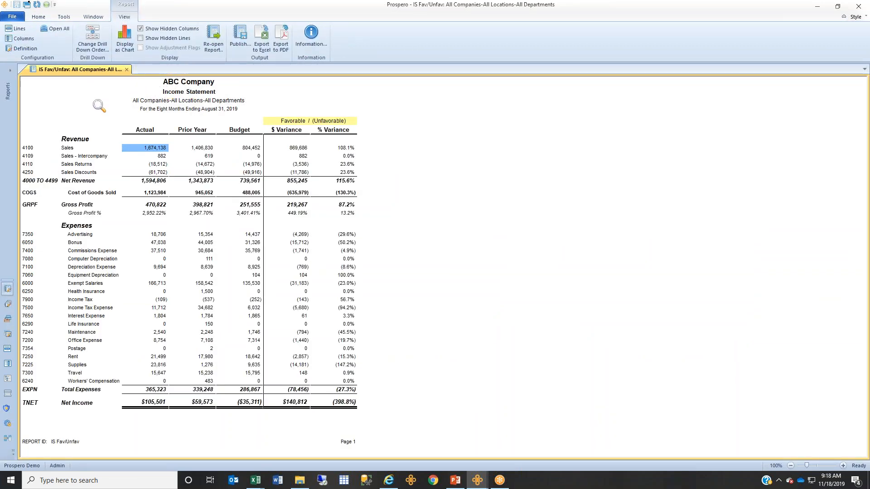
- Change the income statement's drill-down order so that Location comes before Company
{"action": "left_click", "coordinate": [93, 45]}
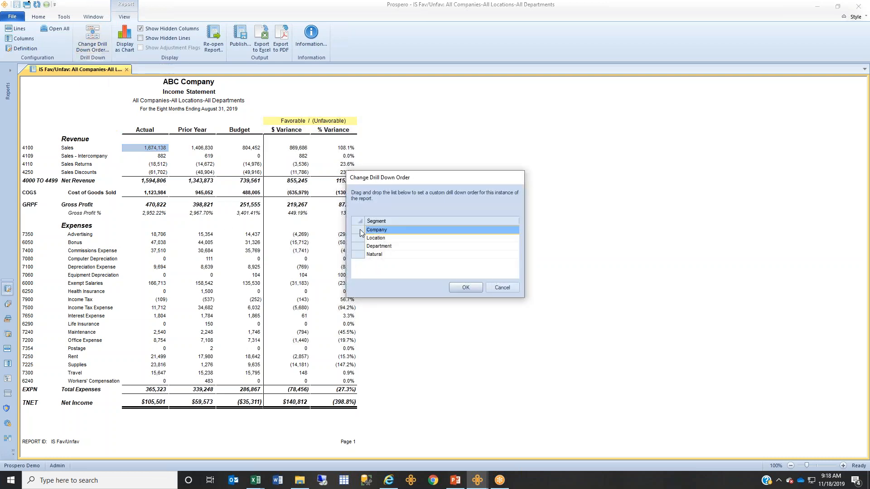
{"action": "left_click", "coordinate": [362, 238]}
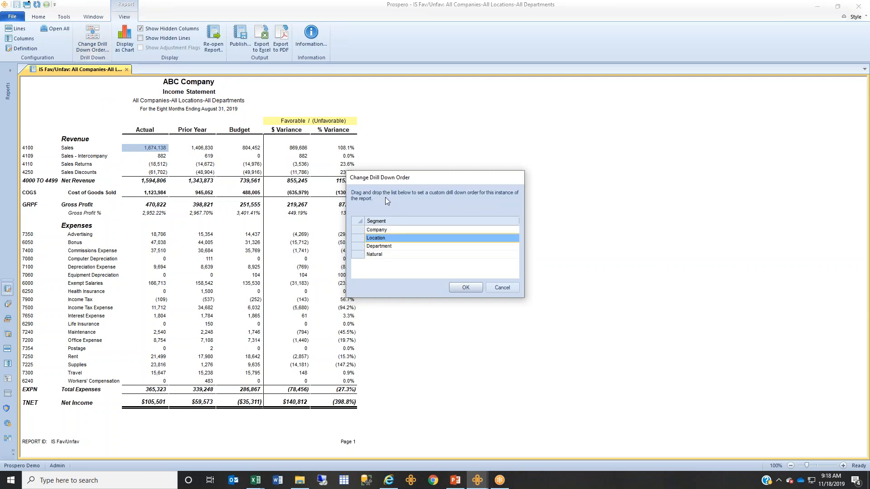
{"action": "left_click", "coordinate": [365, 246]}
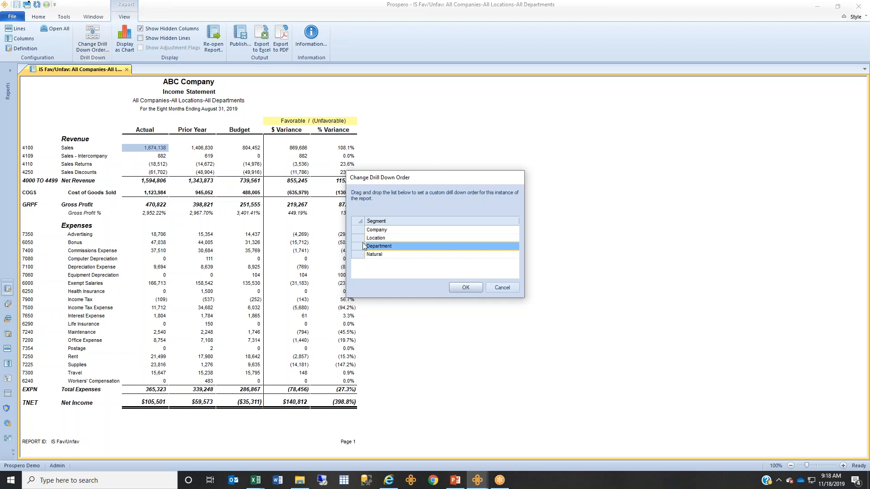
{"action": "left_click_drag", "start_coordinate": [362, 239], "coordinate": [362, 229]}
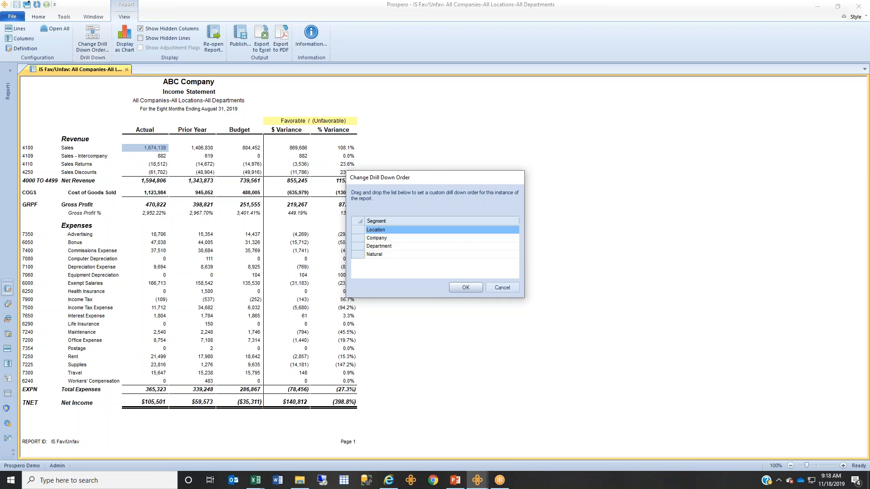
{"action": "left_click", "coordinate": [462, 288]}
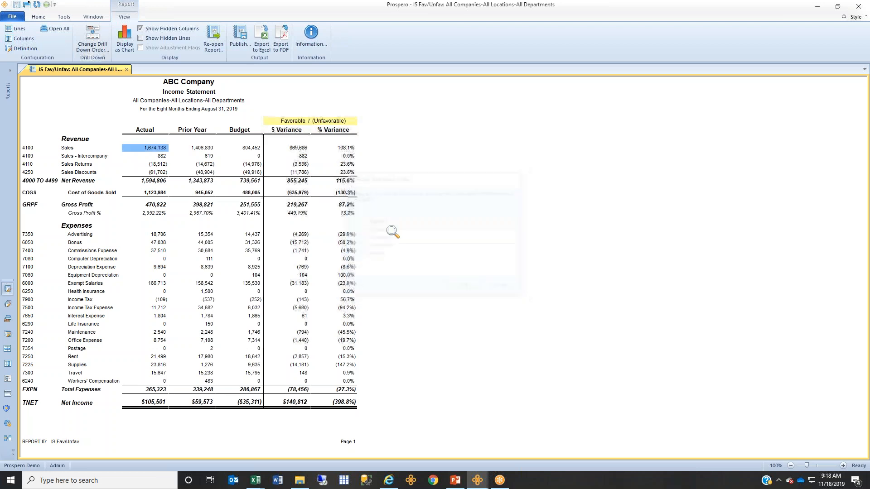
- Drill down into the Actual amount for Sales, show the report's hidden columns, and check its drill-down order without changing it
{"action": "double_click", "coordinate": [160, 148]}
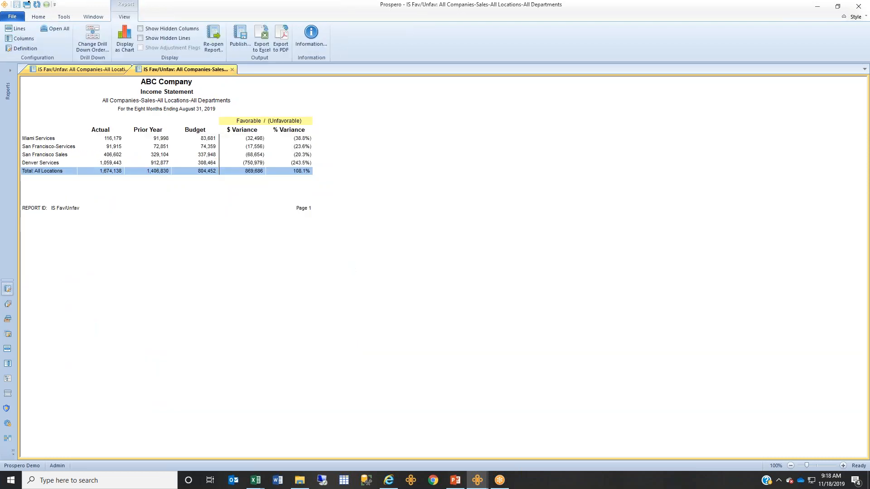
{"action": "left_click", "coordinate": [158, 29]}
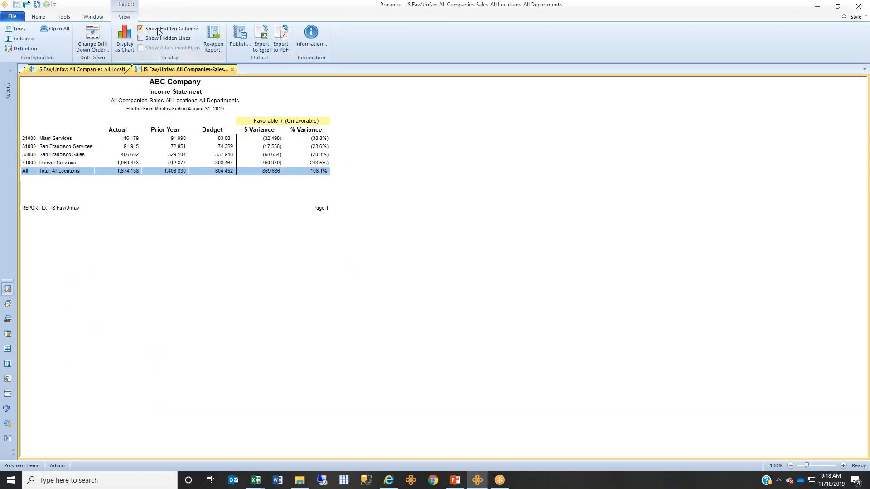
{"action": "left_click", "coordinate": [97, 44]}
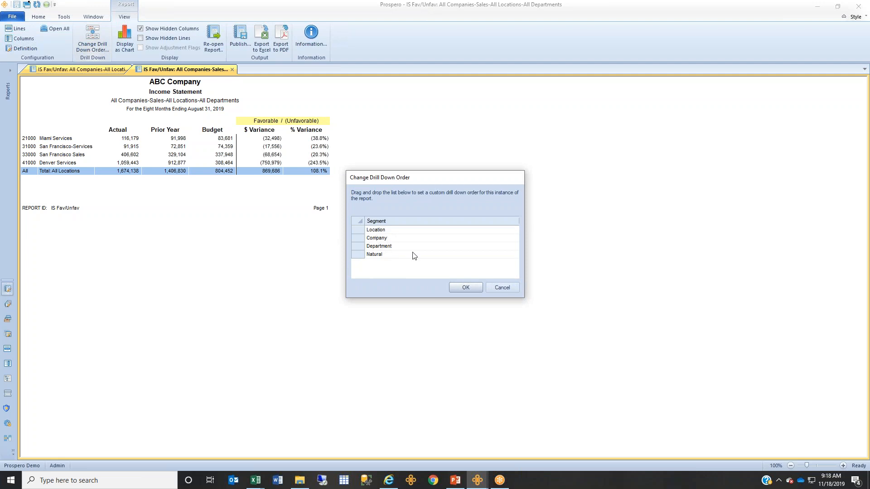
{"action": "left_click", "coordinate": [501, 289]}
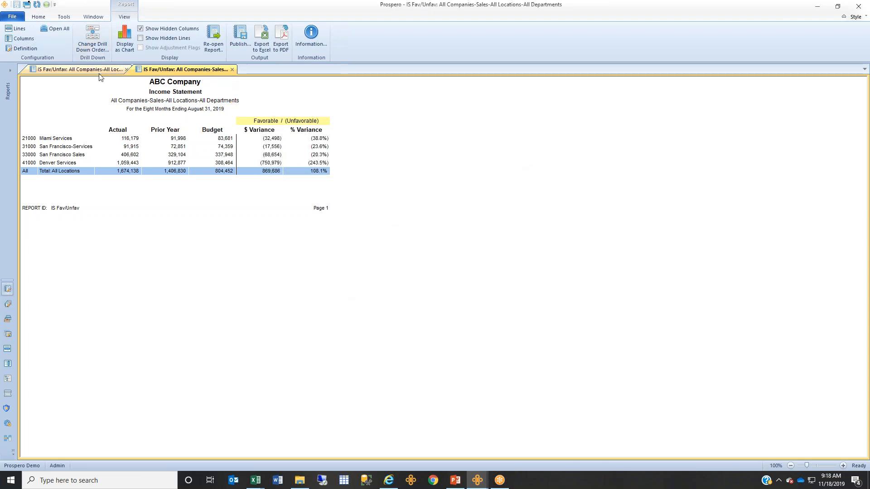
- Briefly open the IS Fav/Unfav definition, then close it and the Sales drill-down report, keeping the full income statement open
{"action": "left_click", "coordinate": [13, 77]}
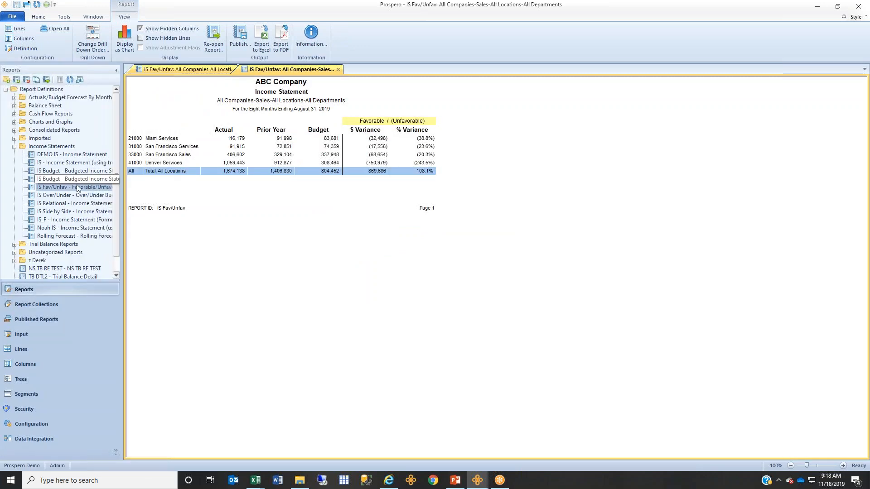
{"action": "double_click", "coordinate": [152, 186]}
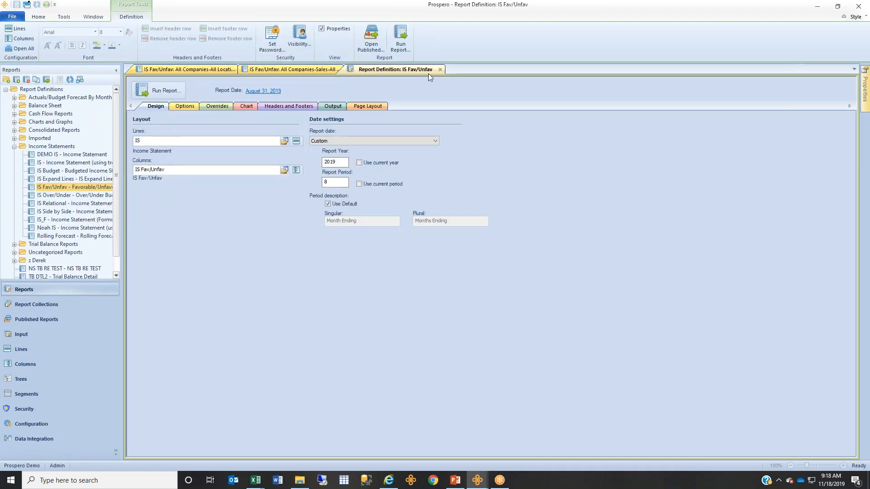
{"action": "left_click", "coordinate": [439, 69]}
{"action": "left_click", "coordinate": [341, 69]}
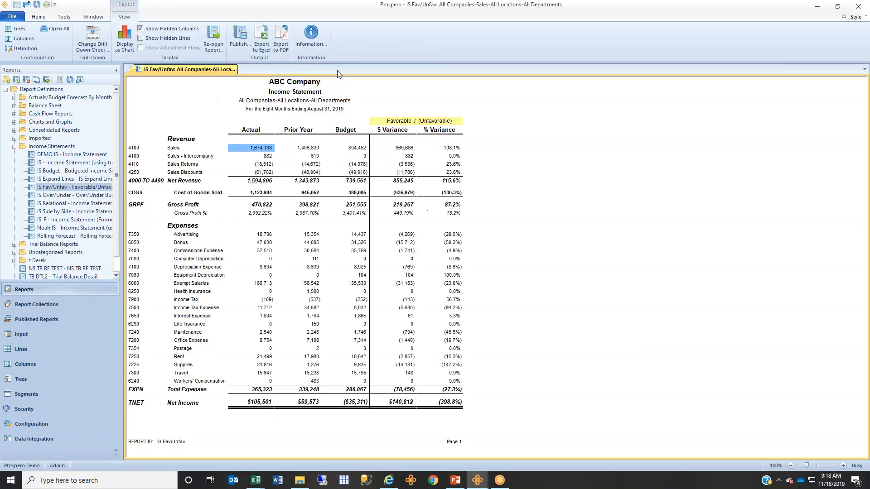
- Set the drill-down method to Account-level Detail in the IS Fav/Unfav report definition's options and save the definition
{"action": "double_click", "coordinate": [92, 186]}
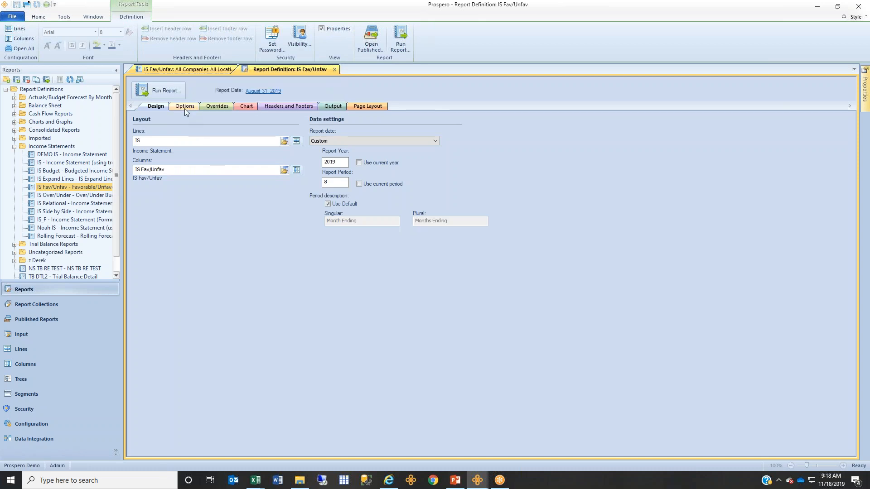
{"action": "left_click", "coordinate": [184, 107]}
{"action": "left_click", "coordinate": [380, 194]}
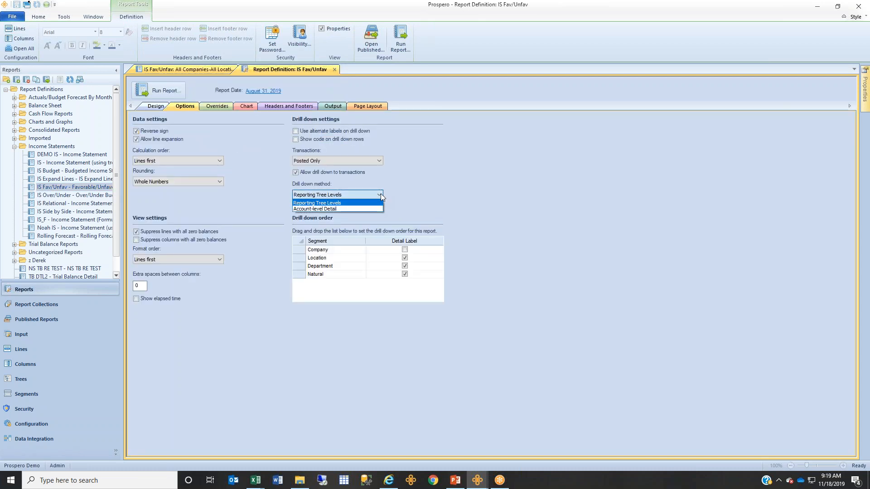
{"action": "left_click", "coordinate": [345, 208]}
{"action": "left_click", "coordinate": [345, 206]}
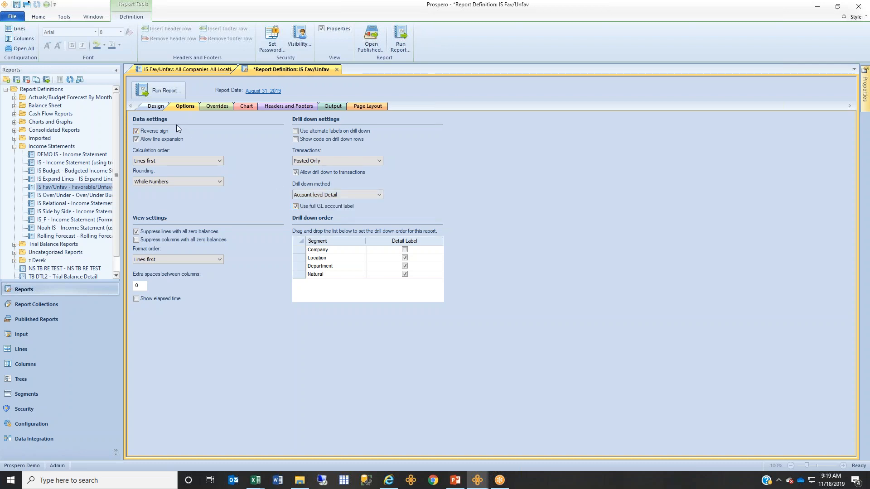
{"action": "key", "text": "ctrl+s"}
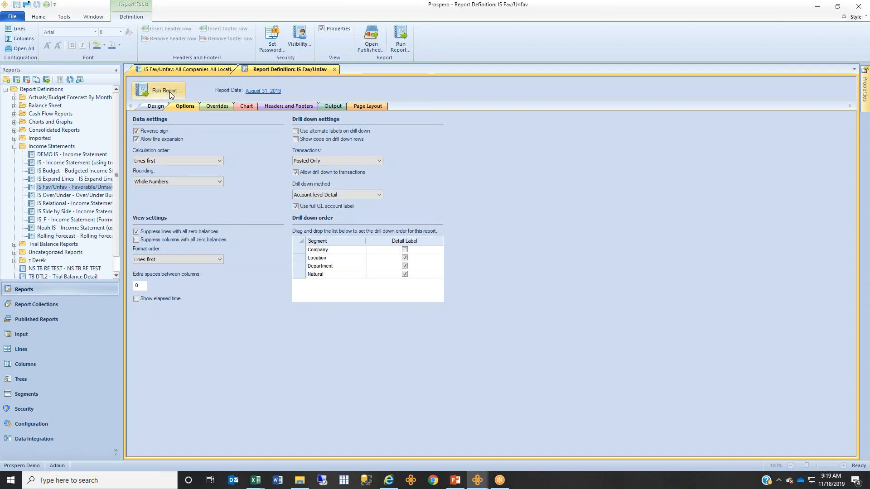
- Open the run options for the report and select Prospero US, Prospero Europe, Prospero Canada and All Companies as the Company prompt
{"action": "left_click", "coordinate": [159, 90]}
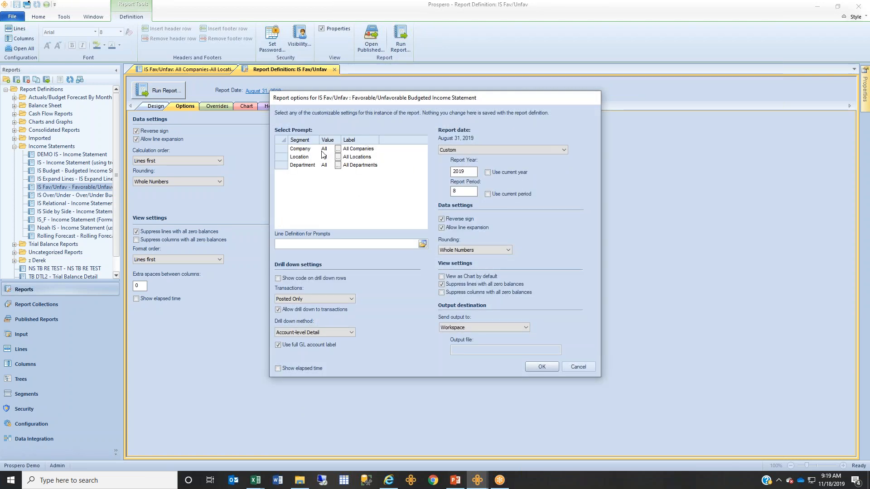
{"action": "left_click", "coordinate": [338, 149]}
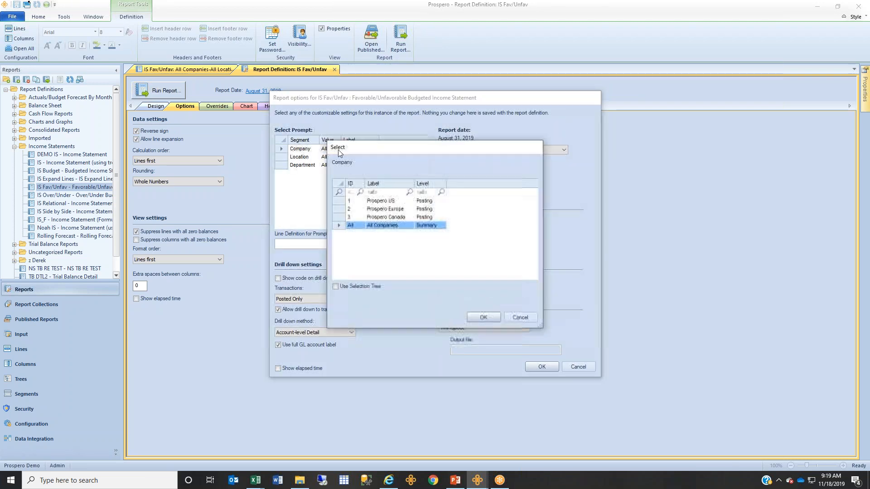
{"action": "double_click", "coordinate": [355, 202]}
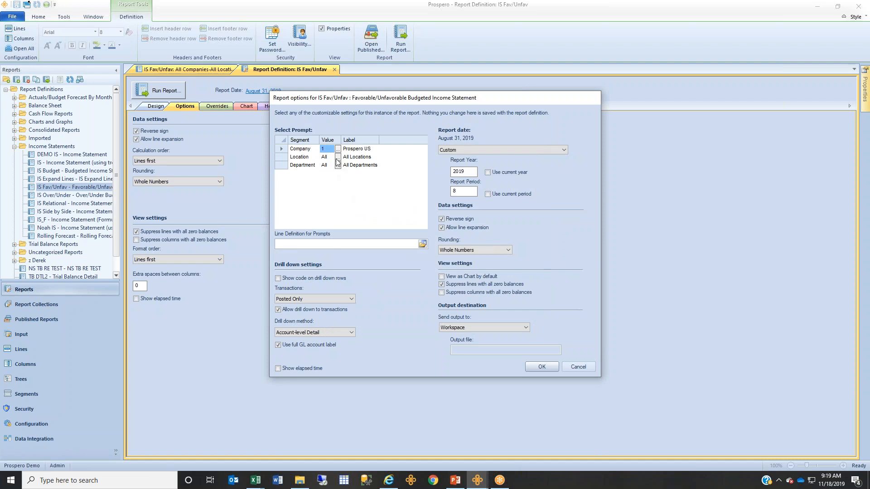
{"action": "left_click", "coordinate": [338, 151]}
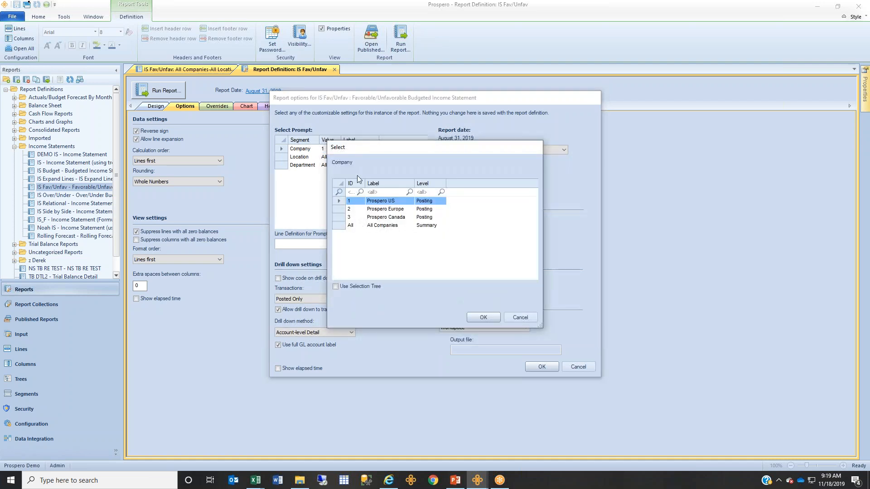
{"action": "left_click", "coordinate": [353, 209], "text": "ctrl"}
{"action": "left_click", "coordinate": [351, 218], "text": "ctrl"}
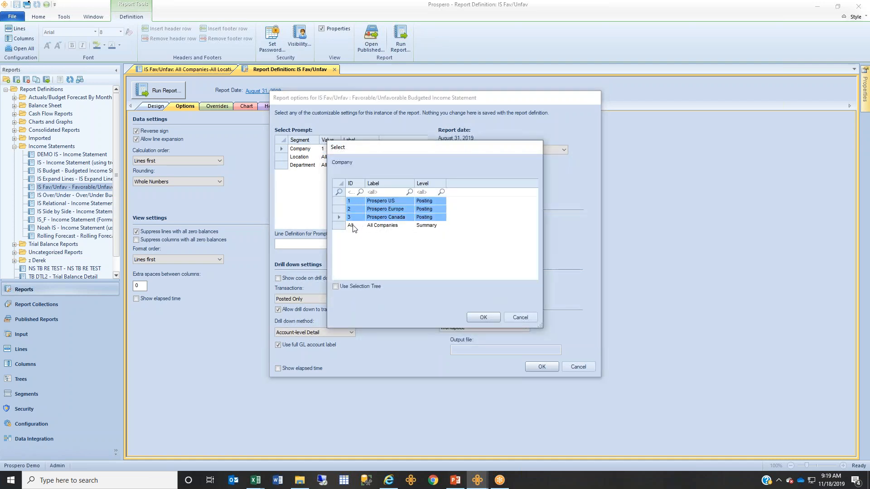
{"action": "left_click", "coordinate": [353, 226], "text": "ctrl"}
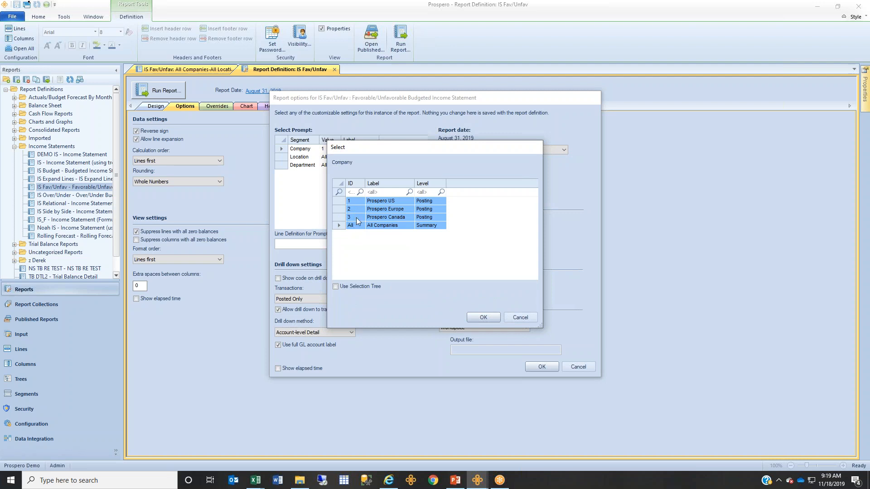
{"action": "left_click", "coordinate": [476, 316]}
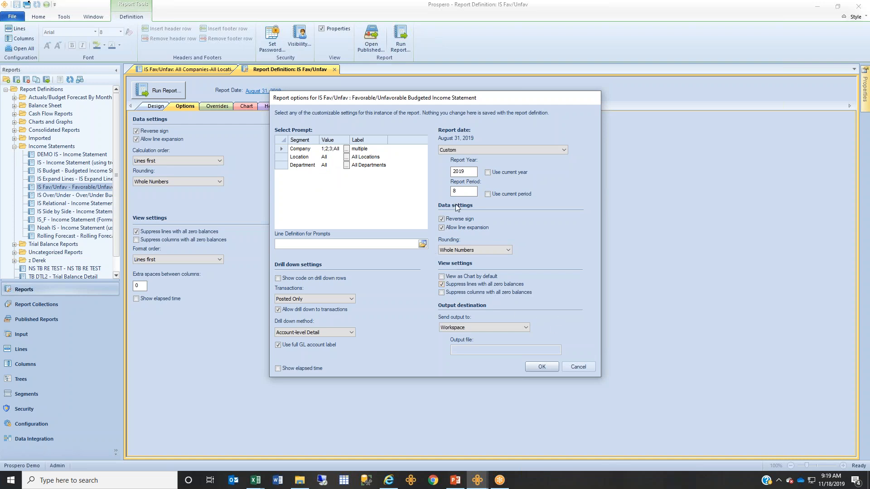
- Set the Company prompt back to only All Companies and run the report
{"action": "left_click", "coordinate": [329, 149]}
{"action": "left_click", "coordinate": [347, 149]}
{"action": "left_click", "coordinate": [343, 224]}
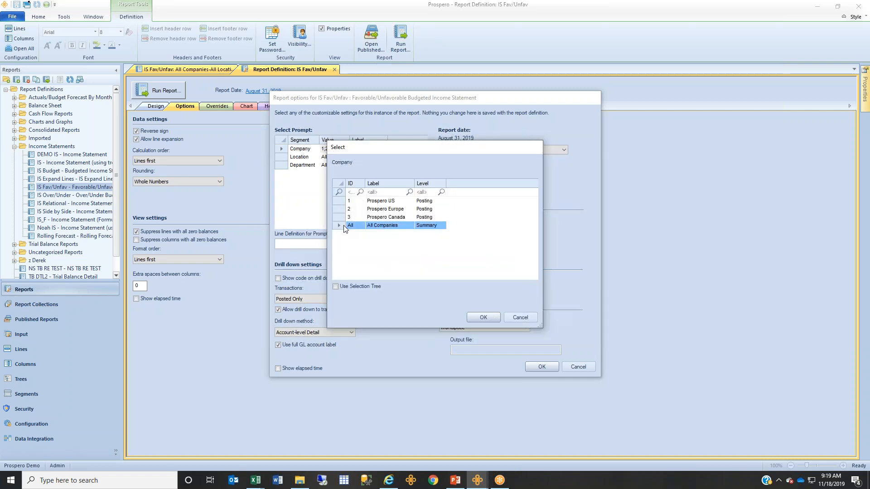
{"action": "left_click", "coordinate": [478, 316]}
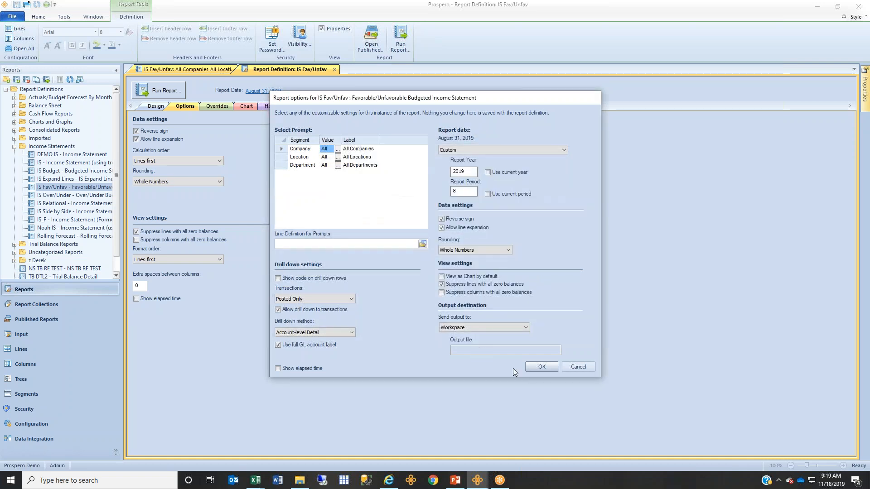
{"action": "left_click", "coordinate": [540, 367]}
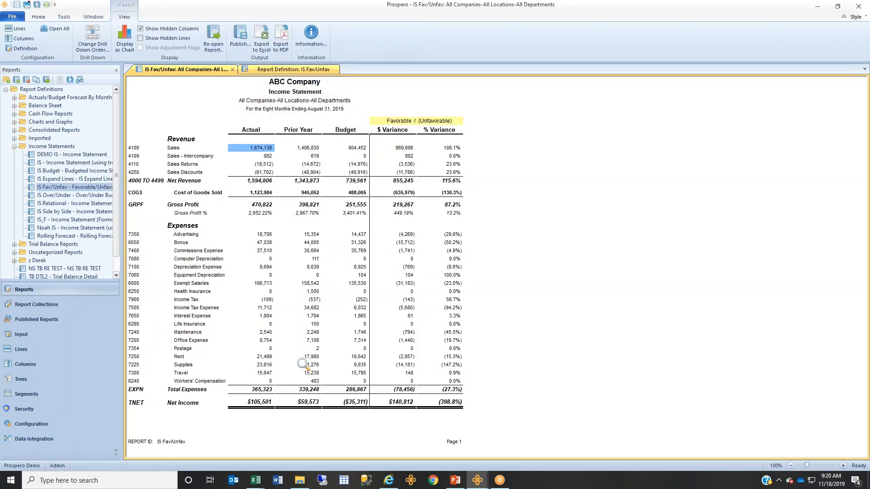
- Close the open definition and income statement, then reopen the IS Fav/Unfav definition and run it for all companies, locations and departments
{"action": "double_click", "coordinate": [265, 147]}
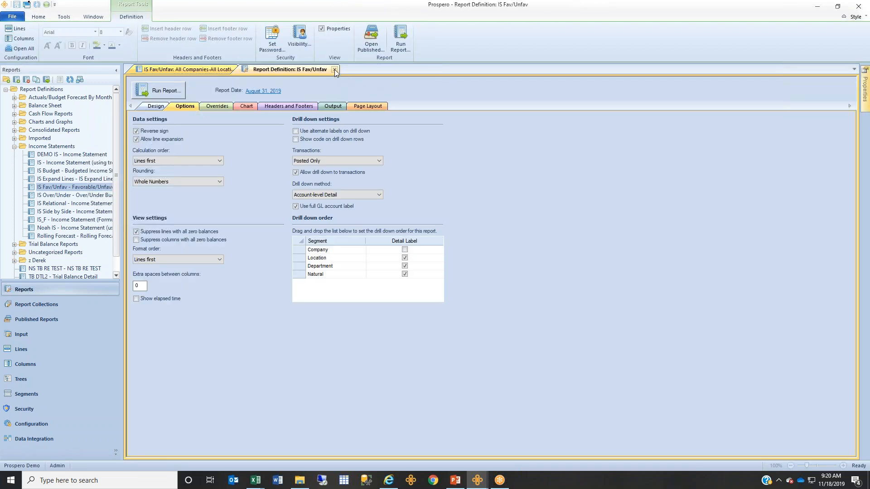
{"action": "left_click", "coordinate": [334, 70]}
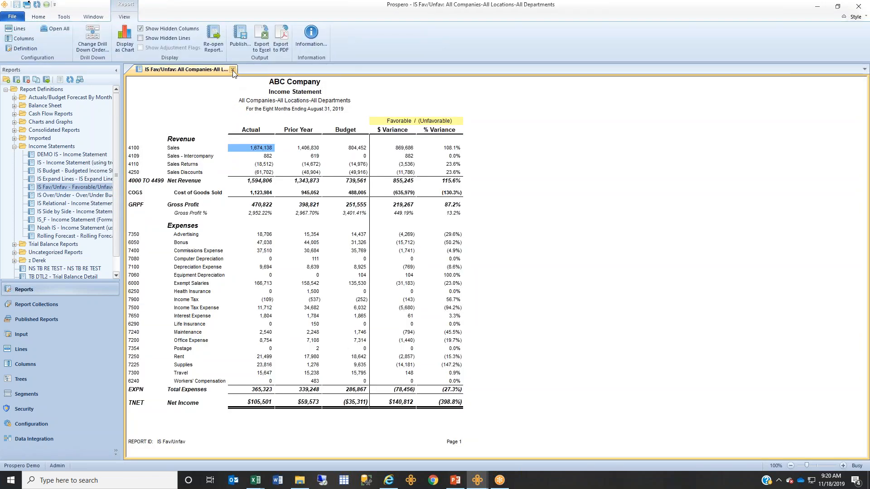
{"action": "left_click", "coordinate": [232, 69]}
{"action": "double_click", "coordinate": [91, 188]}
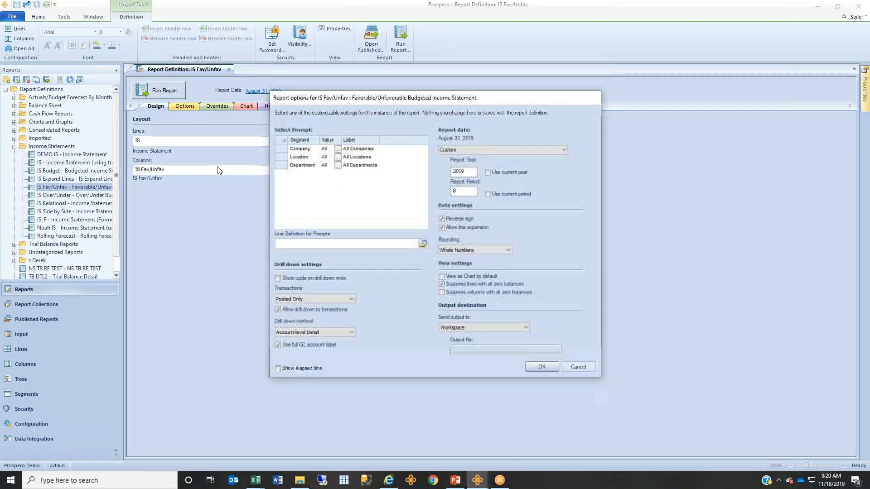
{"action": "left_click", "coordinate": [542, 367]}
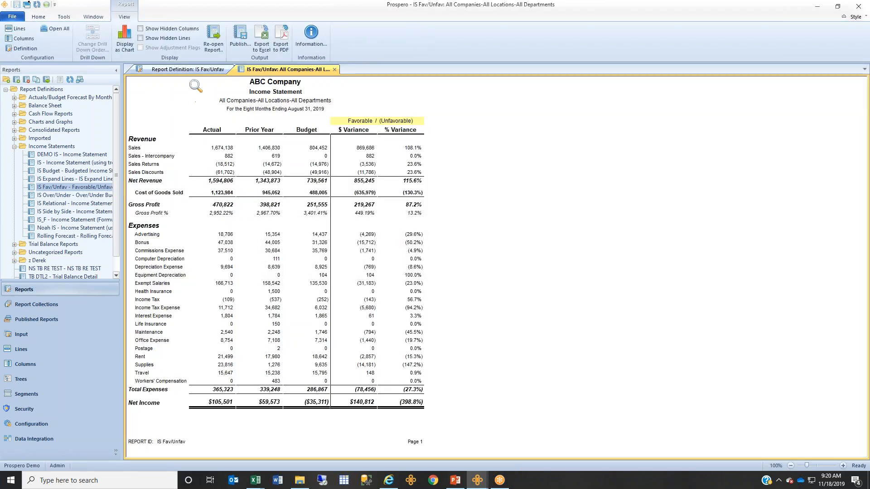
- Review the available drill-down transaction choices in the IS Fav/Unfav definition's options without changing the setting
{"action": "left_click", "coordinate": [193, 70]}
{"action": "left_click", "coordinate": [193, 107]}
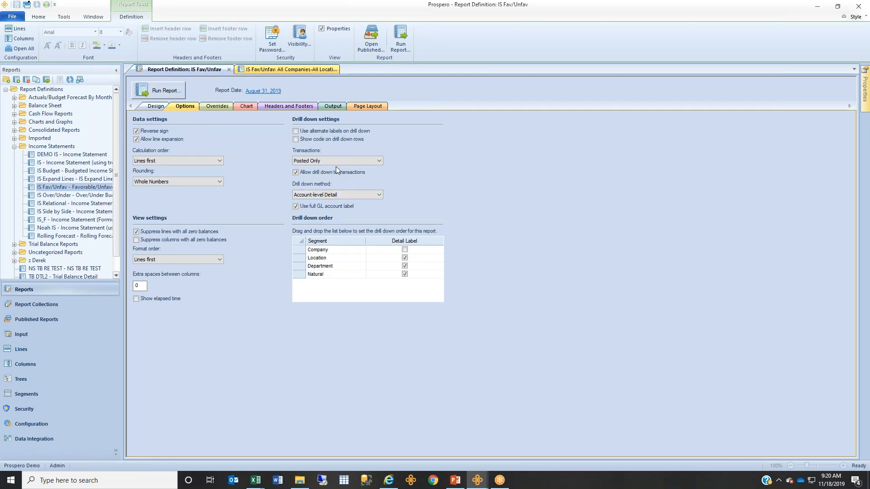
{"action": "left_click", "coordinate": [378, 161]}
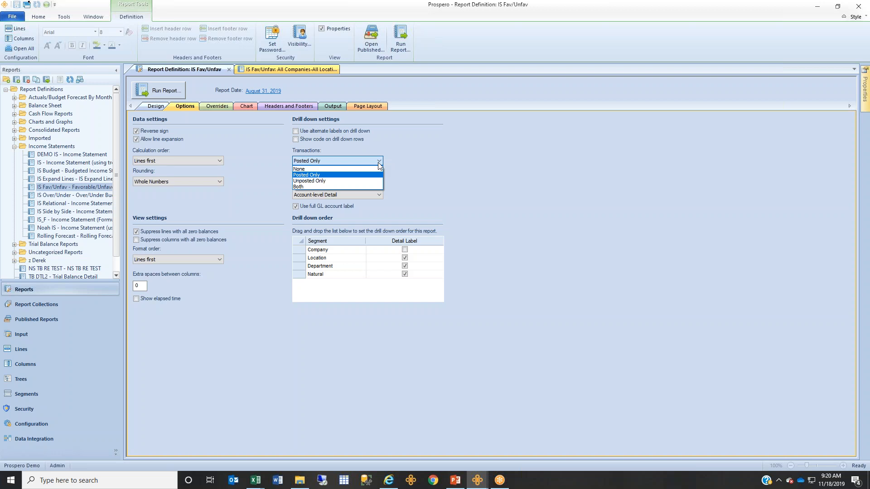
{"action": "left_click", "coordinate": [378, 161]}
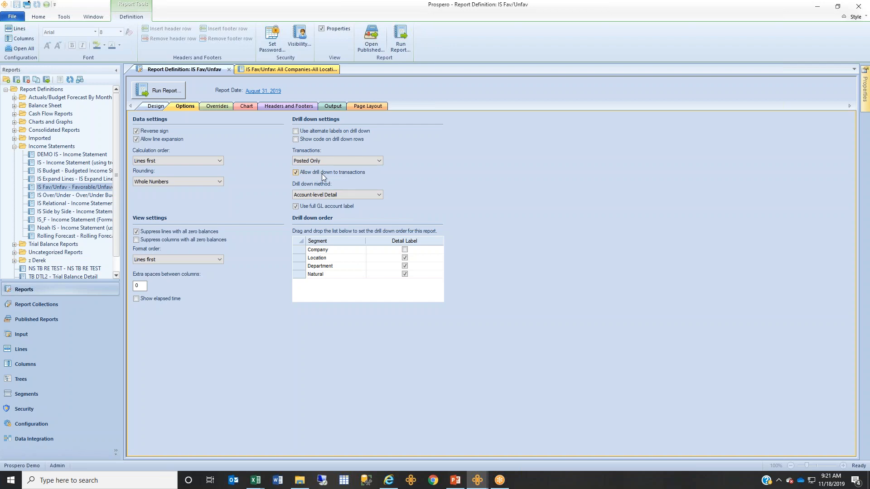
{"action": "left_click", "coordinate": [281, 70]}
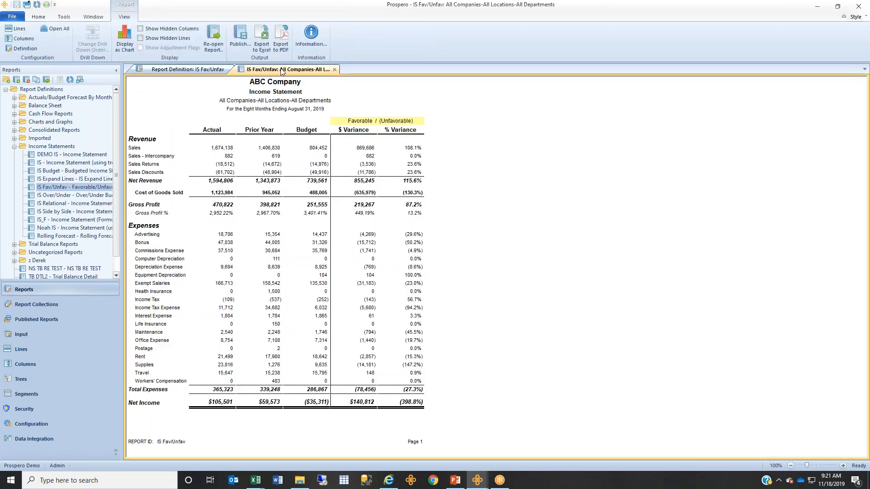
{"action": "double_click", "coordinate": [226, 148]}
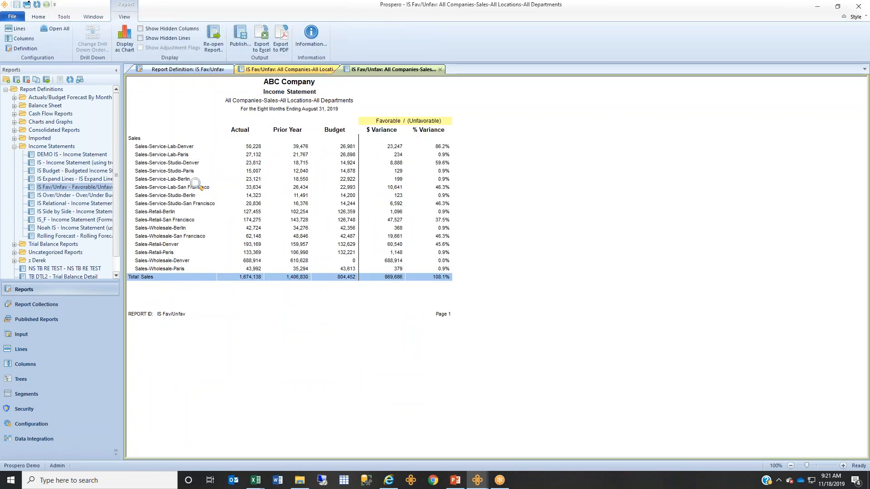
{"action": "left_click", "coordinate": [181, 30]}
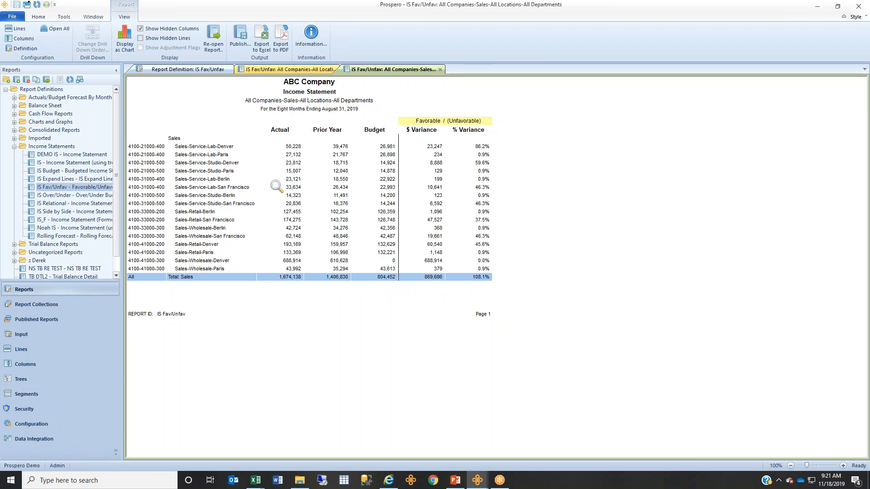
{"action": "double_click", "coordinate": [222, 147]}
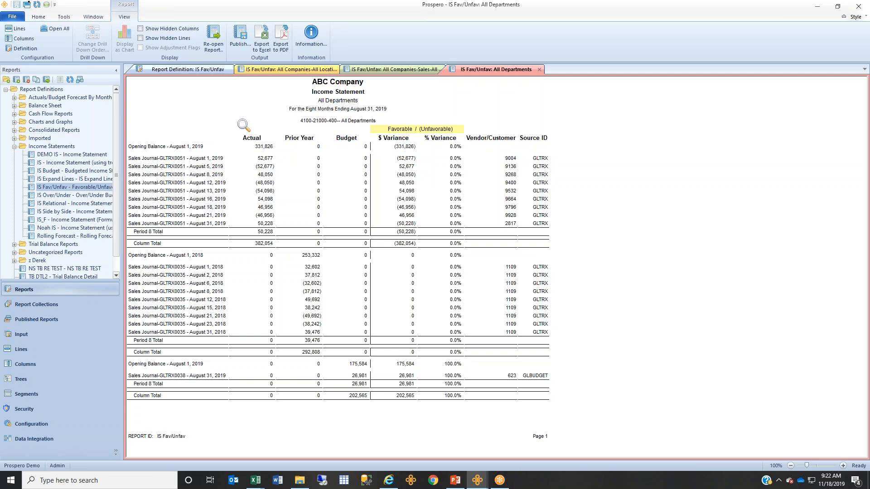
- Open the report's column definition and examine the type and book code choices for the Actual column without changing them
{"action": "left_click", "coordinate": [23, 39]}
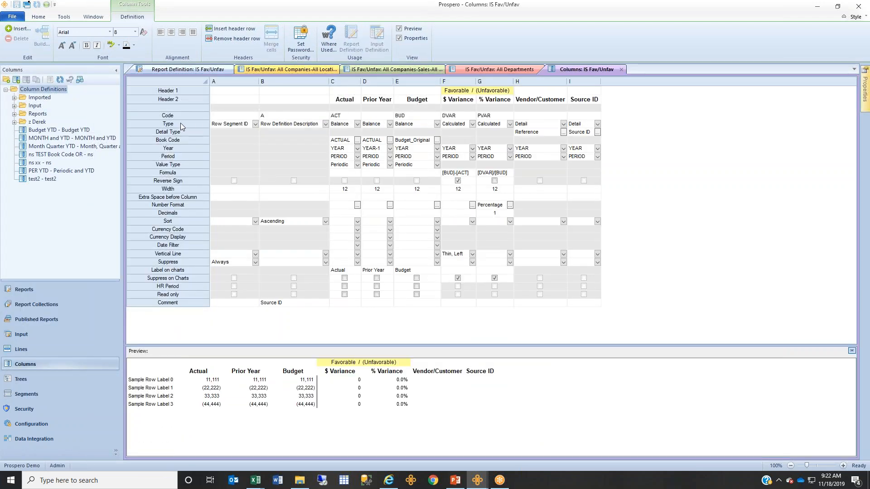
{"action": "left_click", "coordinate": [180, 123]}
{"action": "left_click", "coordinate": [357, 125]}
{"action": "left_click", "coordinate": [358, 124]}
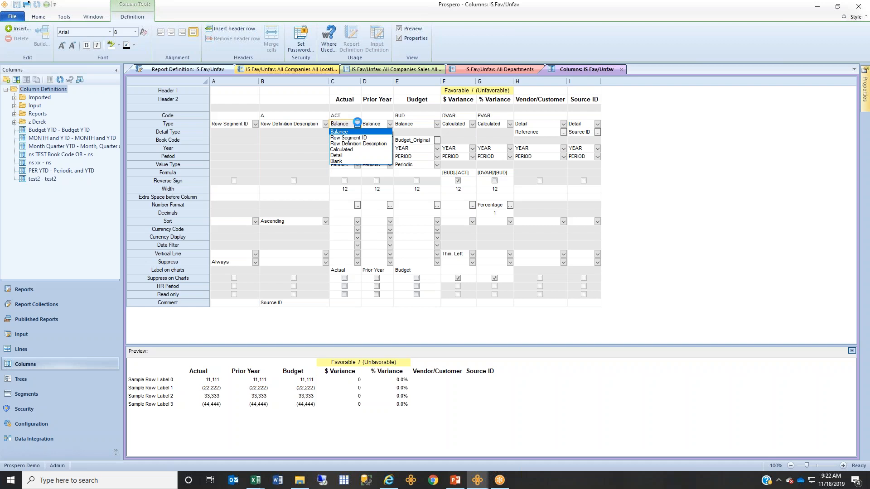
{"action": "left_click", "coordinate": [357, 123]}
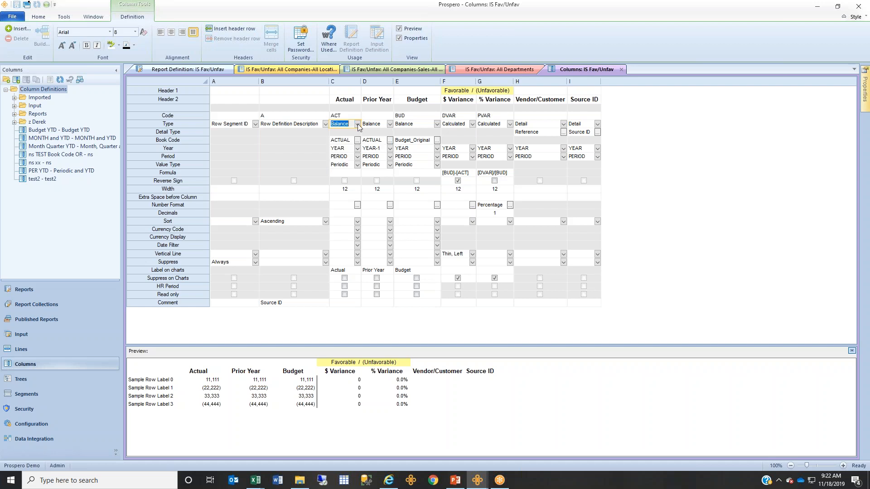
{"action": "left_click", "coordinate": [358, 140]}
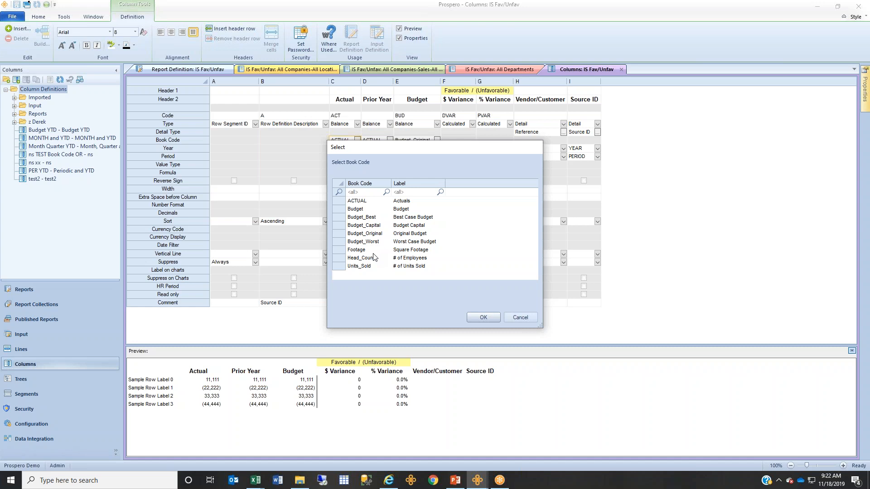
{"action": "left_click", "coordinate": [520, 315]}
- Examine the Type row and the type choices for the Vendor/Customer column, leaving it as Detail
{"action": "left_click", "coordinate": [192, 123]}
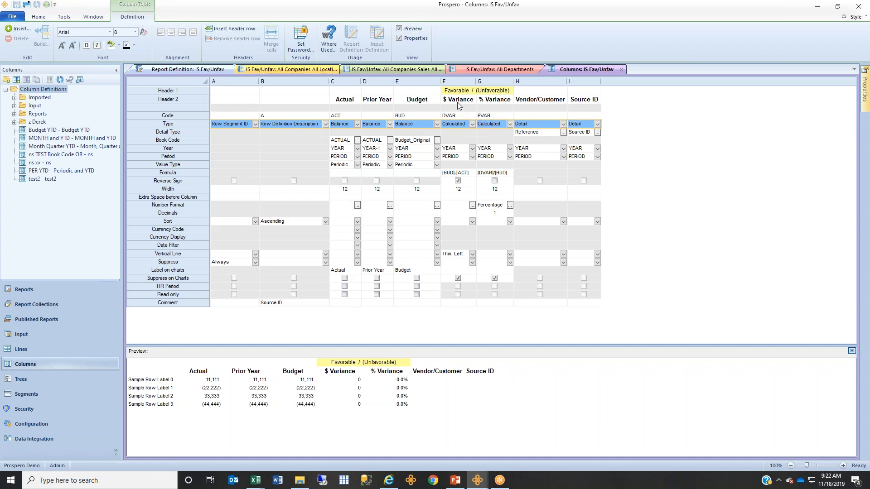
{"action": "left_click", "coordinate": [564, 124]}
{"action": "left_click", "coordinate": [564, 123]}
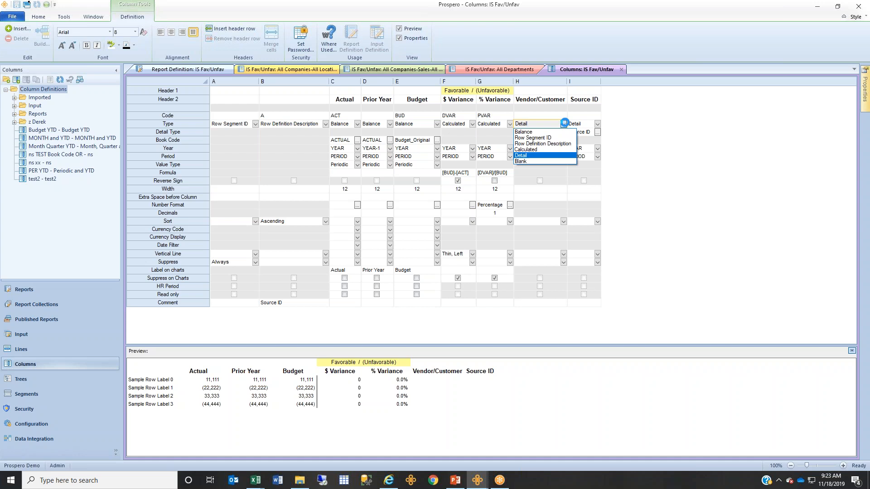
{"action": "left_click", "coordinate": [564, 123]}
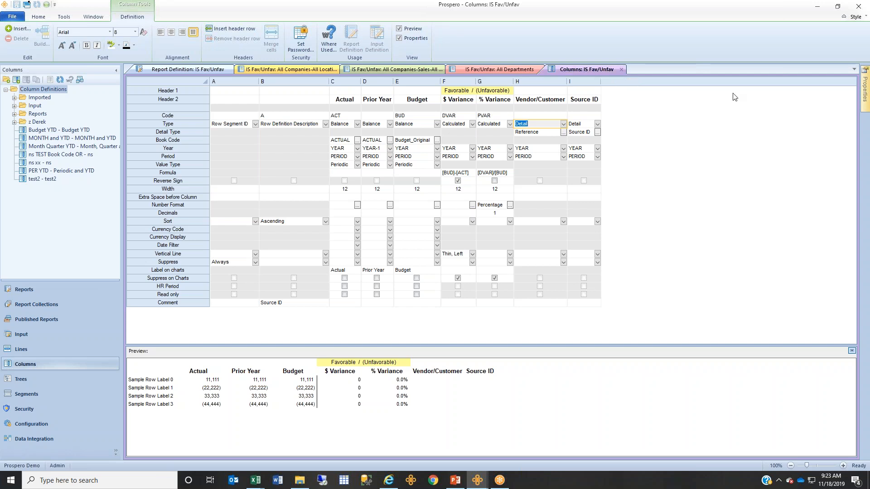
- Display the Company segment as a row in the IS Fav/Unfav column definition and select that row
{"action": "mouse_move", "coordinate": [865, 89]}
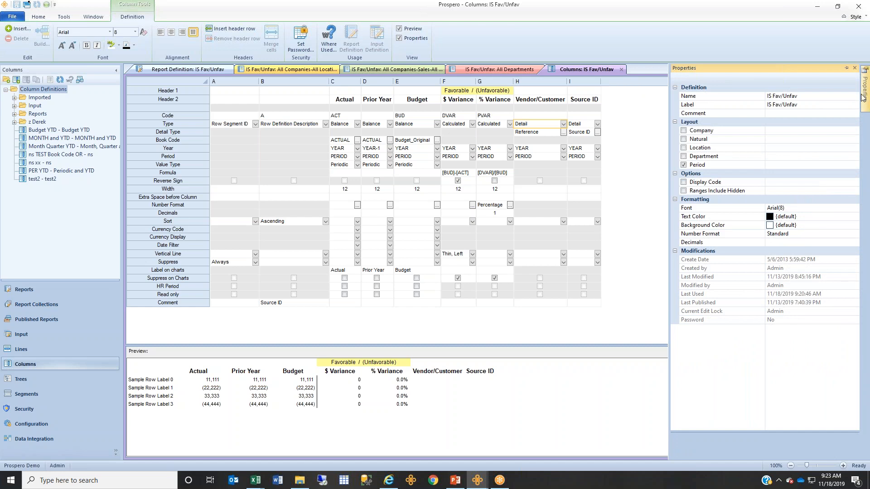
{"action": "left_click", "coordinate": [683, 165]}
{"action": "left_click", "coordinate": [683, 165]}
{"action": "left_click", "coordinate": [683, 131]}
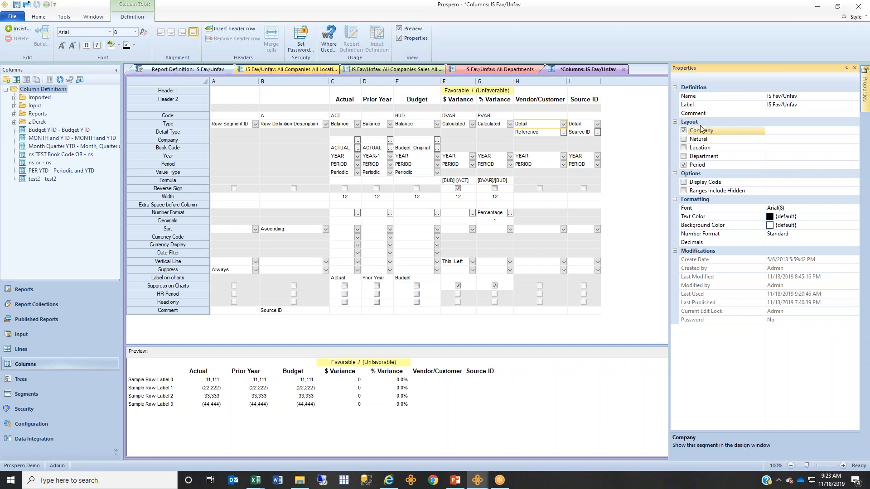
{"action": "left_click", "coordinate": [199, 141]}
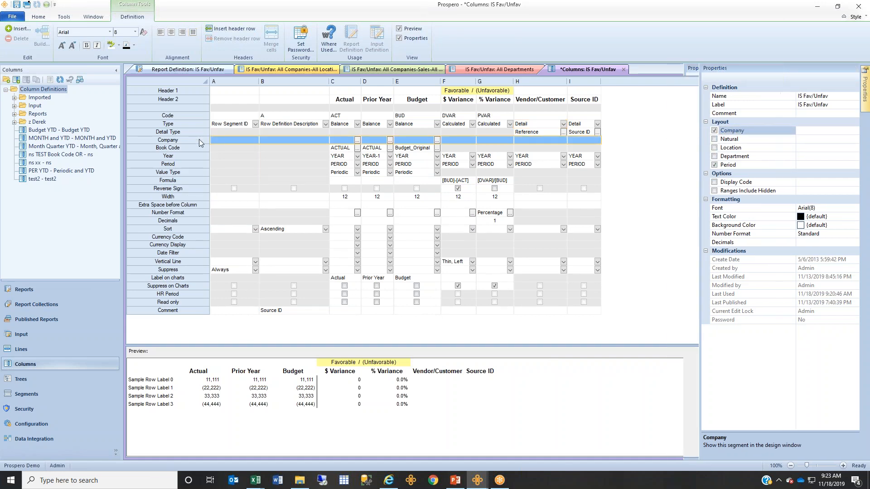
- Review the company choices for the Actual column as a list and as a selection tree, then cancel without choosing one
{"action": "left_click", "coordinate": [357, 140]}
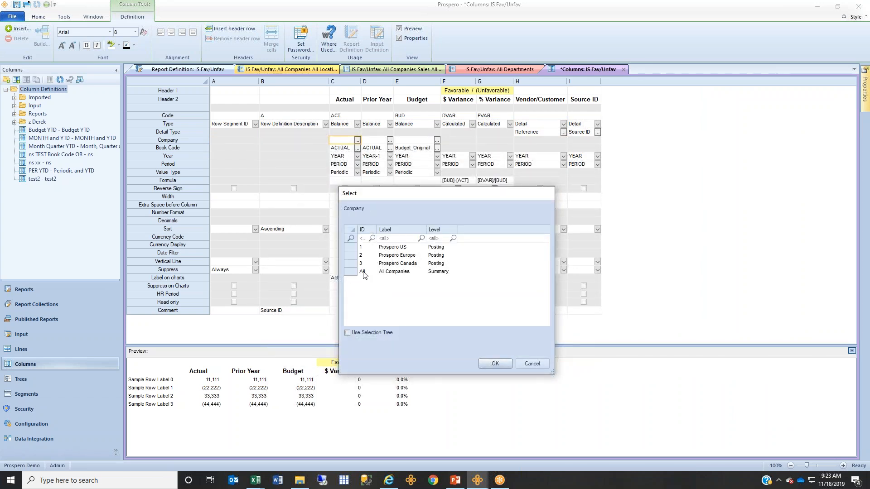
{"action": "left_click", "coordinate": [355, 332]}
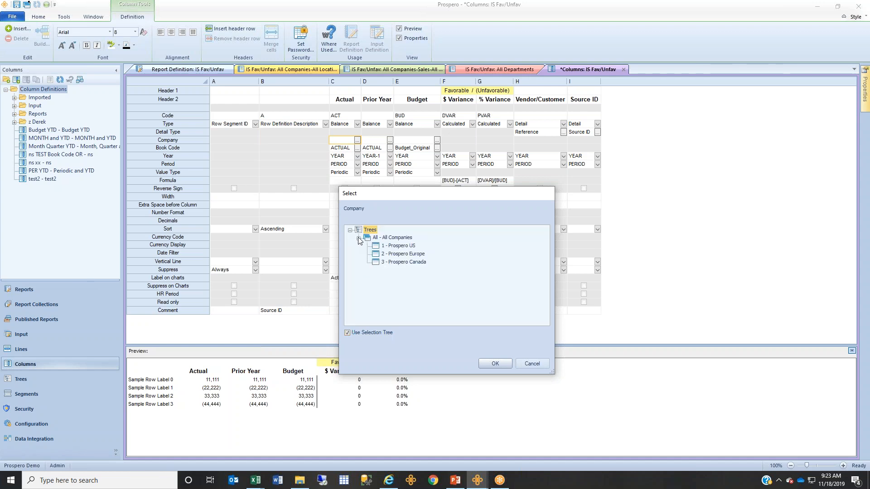
{"action": "left_click", "coordinate": [532, 364]}
- Hide the Company segment row in the column definition, display the Location segment instead, and select its row
{"action": "mouse_move", "coordinate": [865, 111]}
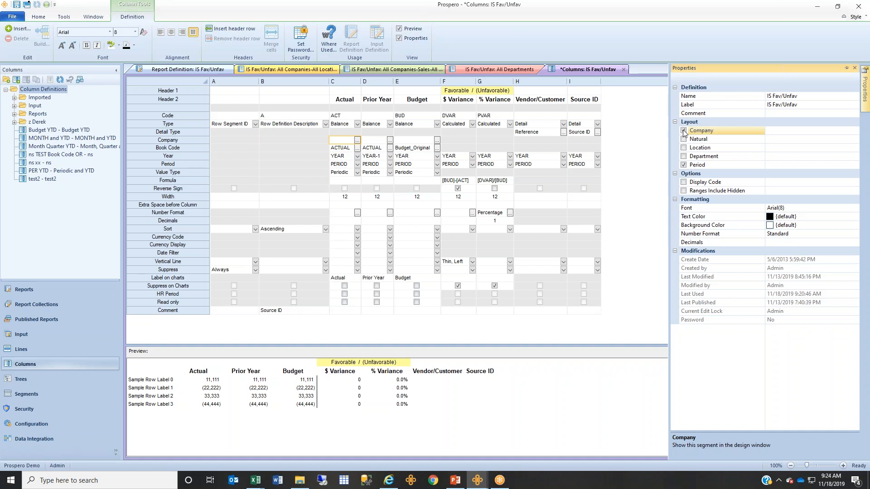
{"action": "left_click", "coordinate": [684, 131]}
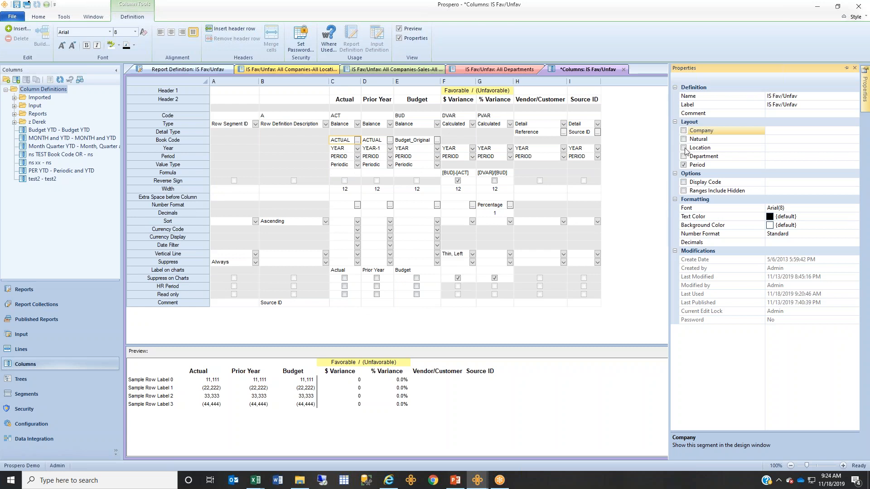
{"action": "left_click", "coordinate": [684, 148]}
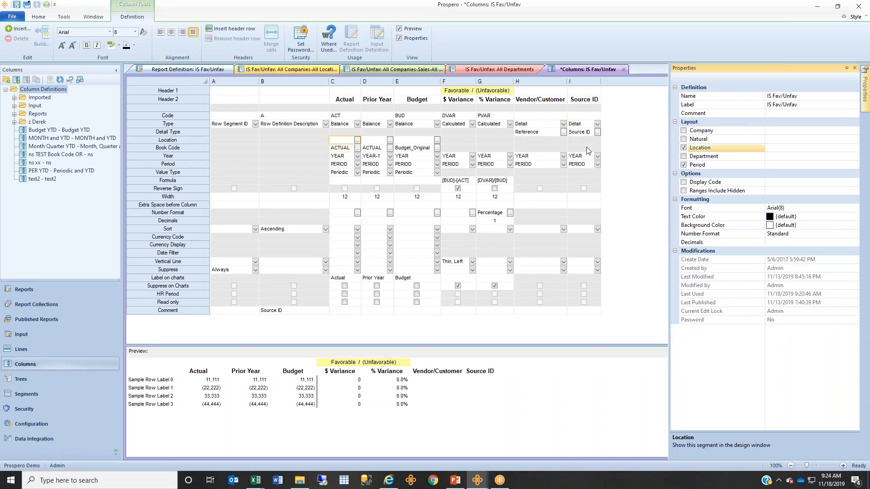
{"action": "left_click", "coordinate": [200, 140]}
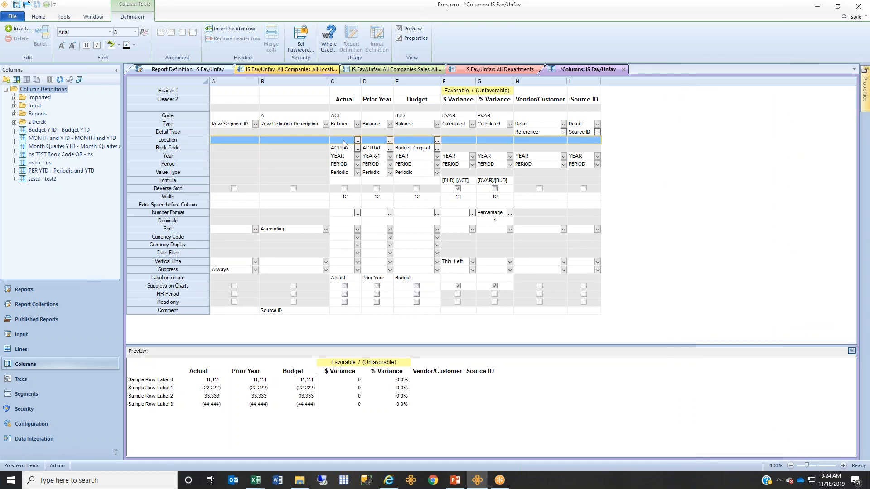
- Examine the location trees for the Actual column, including All Locations and the Midwest and West regions, and cancel without selecting
{"action": "left_click", "coordinate": [358, 140]}
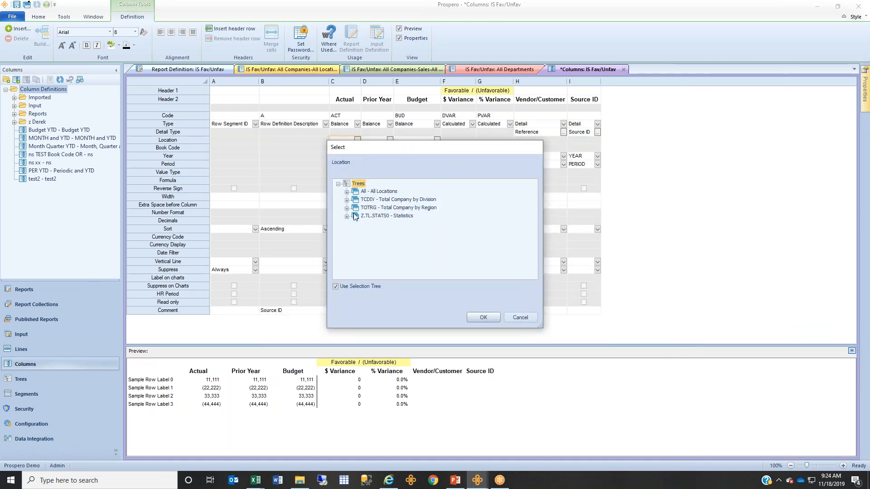
{"action": "left_click", "coordinate": [372, 192]}
{"action": "left_click", "coordinate": [347, 192]}
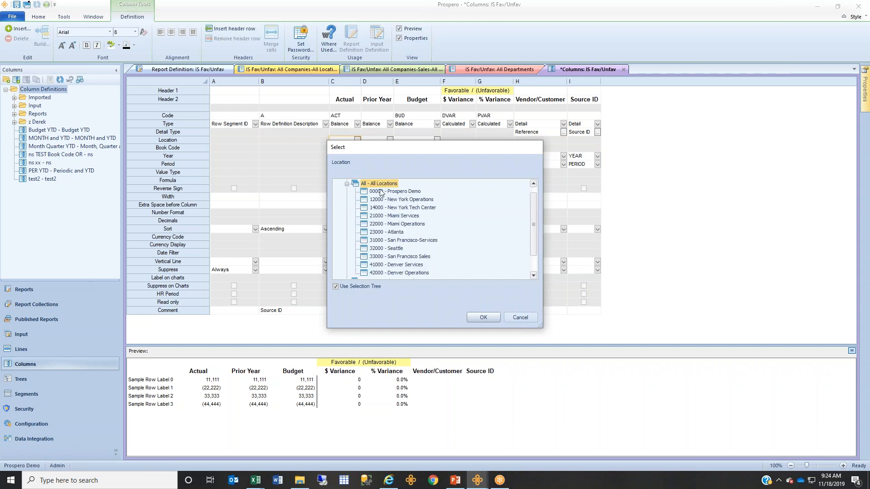
{"action": "left_click", "coordinate": [347, 184]}
{"action": "left_click", "coordinate": [370, 200]}
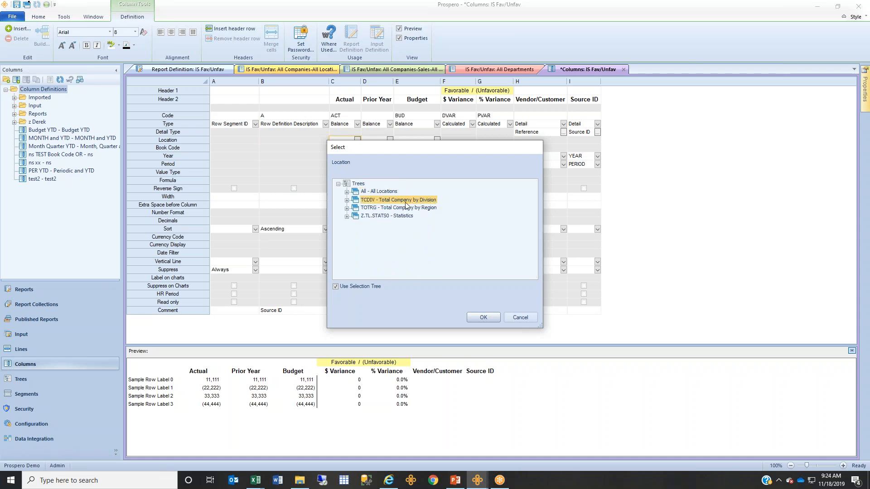
{"action": "left_click", "coordinate": [346, 208]}
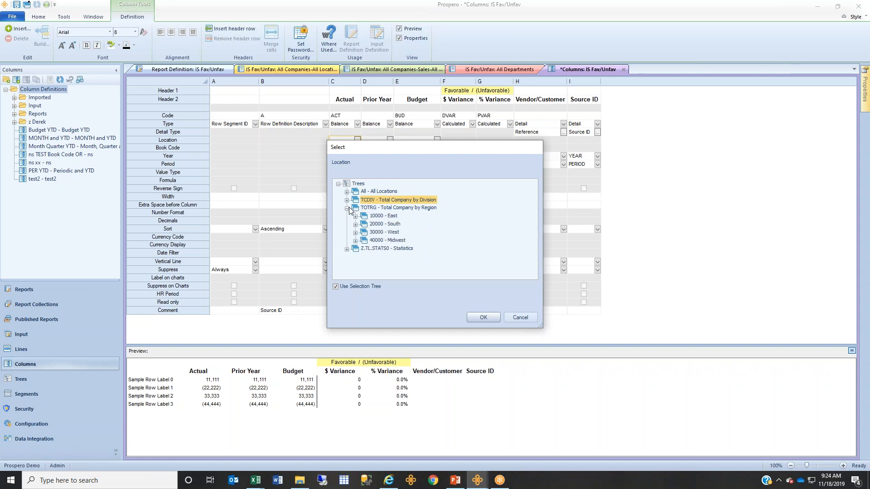
{"action": "left_click", "coordinate": [355, 240]}
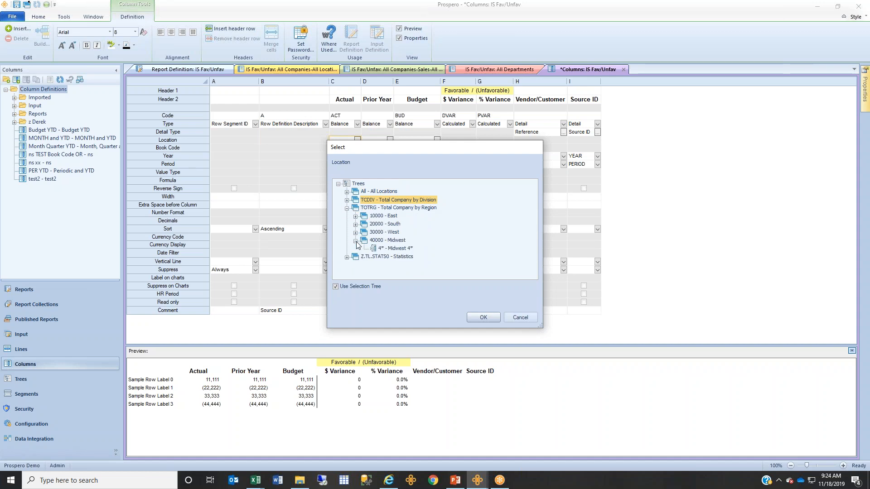
{"action": "left_click", "coordinate": [409, 249]}
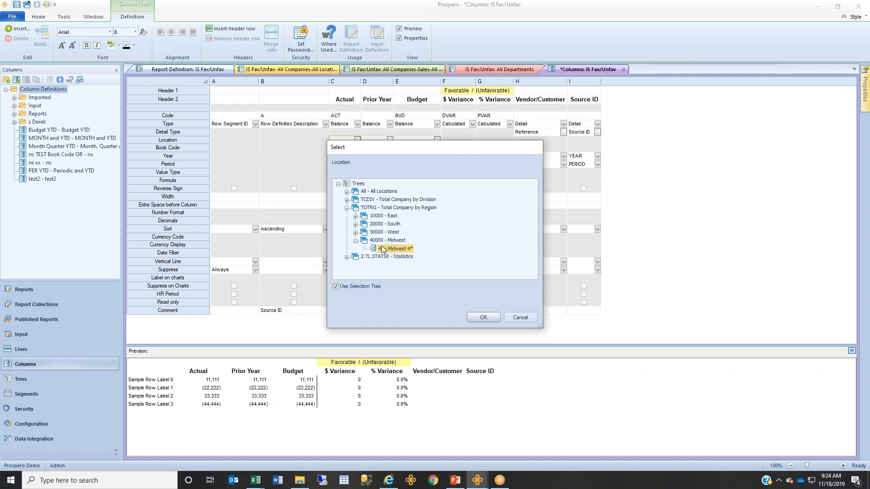
{"action": "left_click", "coordinate": [355, 233]}
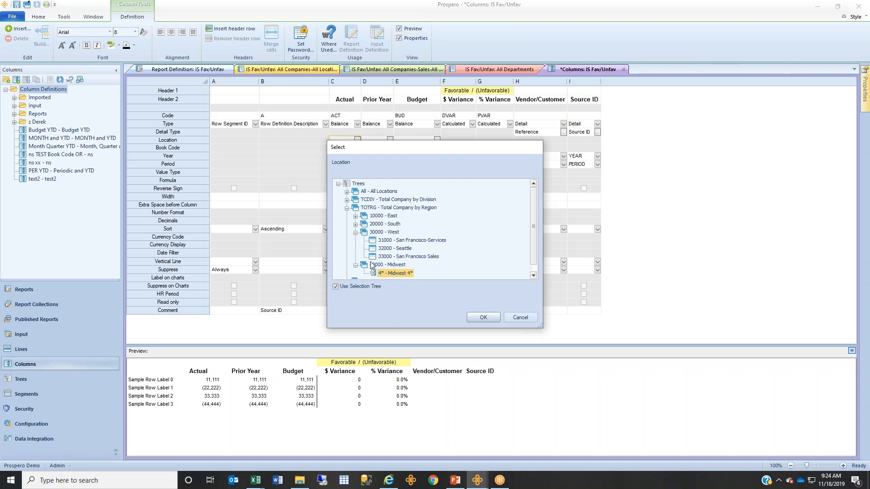
{"action": "left_click", "coordinate": [520, 316]}
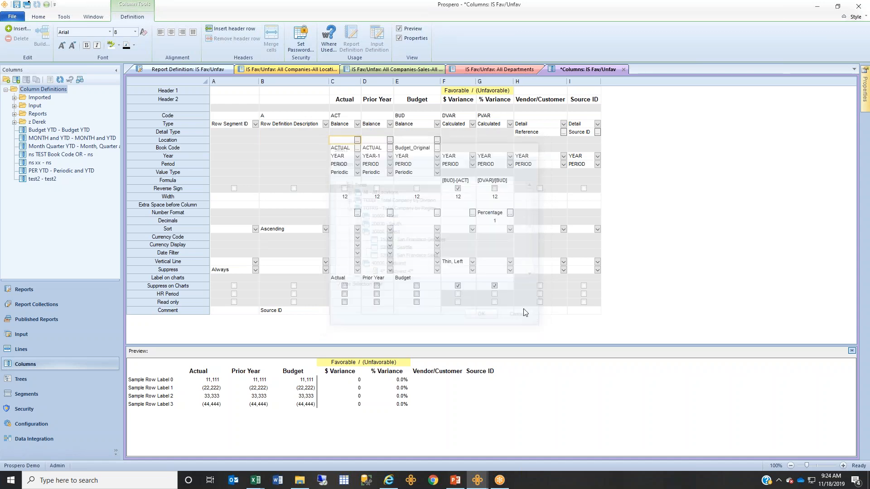
- Close the column definition without saving and close the drill-down reports, returning to the main income statement
{"action": "left_click", "coordinate": [625, 69]}
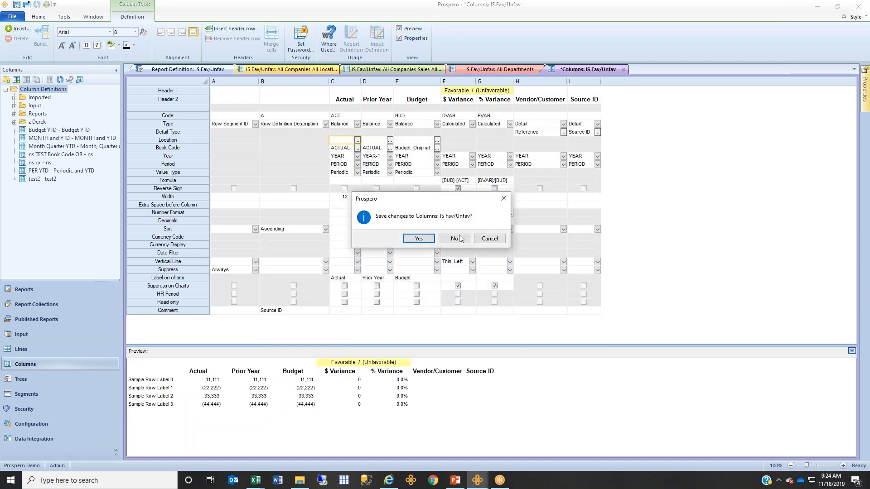
{"action": "left_click", "coordinate": [454, 239]}
{"action": "left_click", "coordinate": [539, 70]}
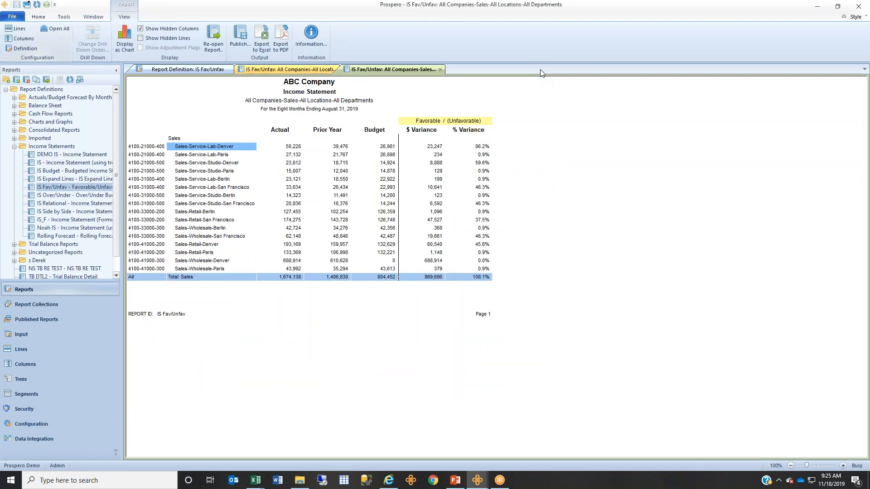
{"action": "left_click", "coordinate": [440, 70]}
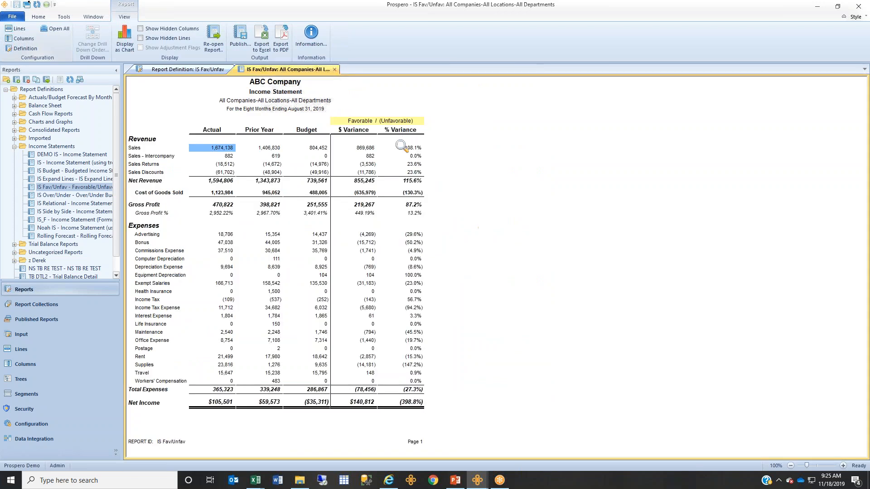
- Show the hidden columns on the income statement and select the EXPN code of the Total Expenses line
{"action": "left_click", "coordinate": [215, 389]}
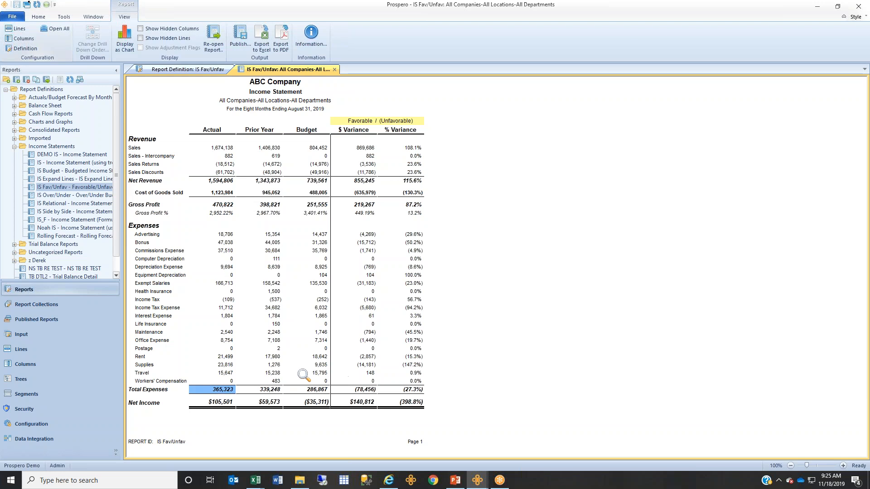
{"action": "left_click", "coordinate": [154, 29]}
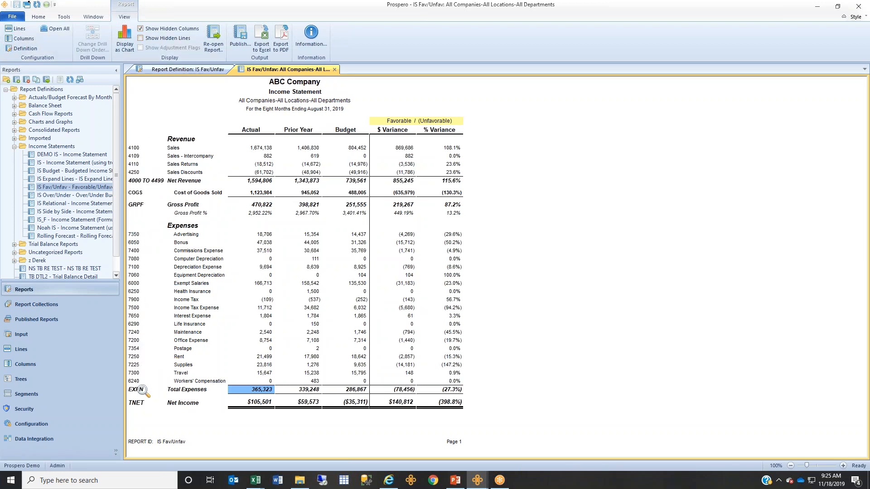
{"action": "left_click", "coordinate": [144, 390]}
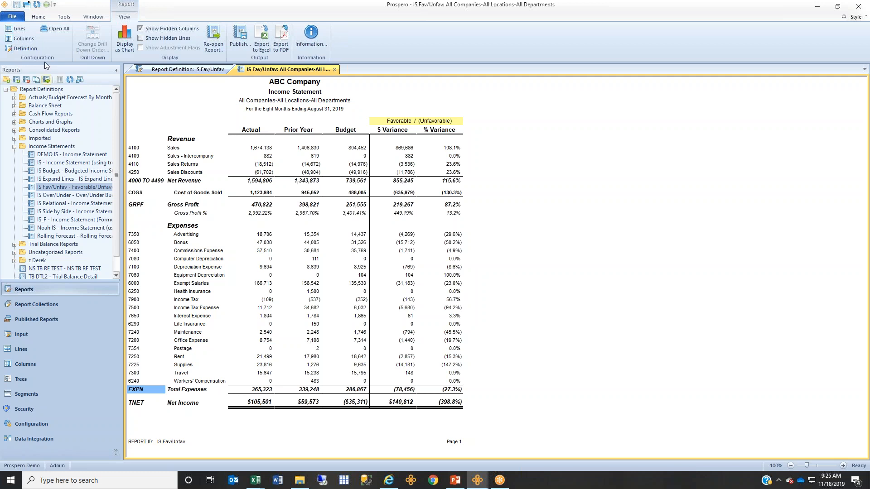
- Open the report's line definition and open the natural account selection for the Total Expenses row
{"action": "left_click", "coordinate": [19, 29]}
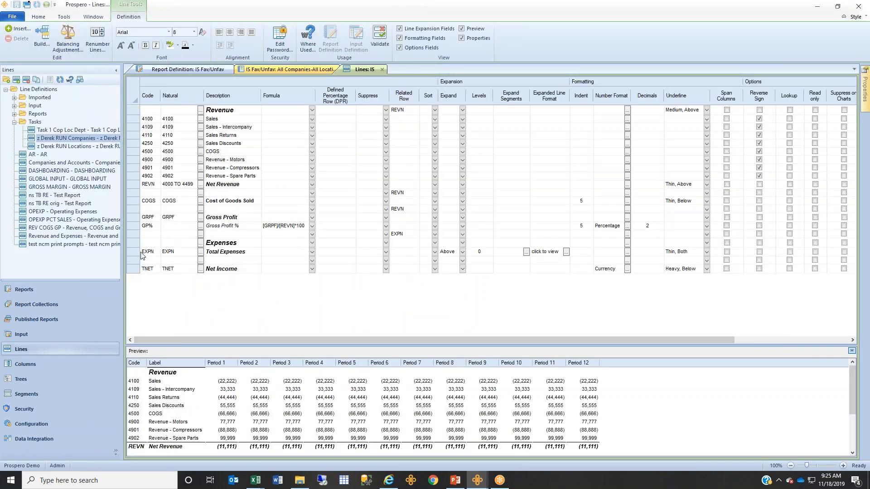
{"action": "left_click", "coordinate": [134, 252]}
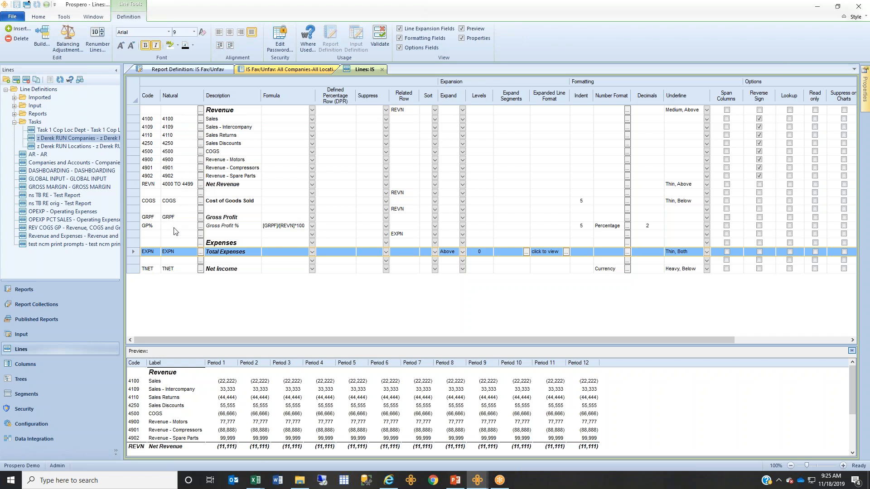
{"action": "left_click", "coordinate": [200, 253]}
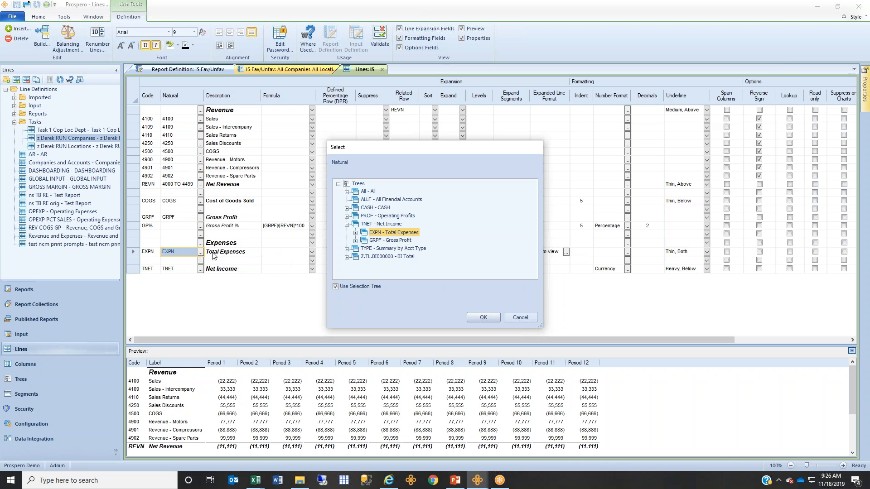
- Switch the natural account selection from tree to list, filter the IDs by 1 and by 4, and clear the filter
{"action": "left_click", "coordinate": [336, 287]}
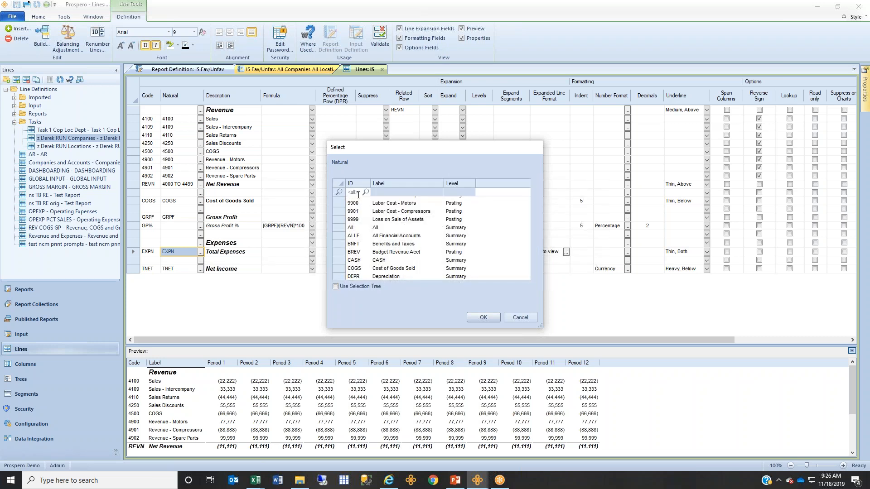
{"action": "type", "text": "1"}
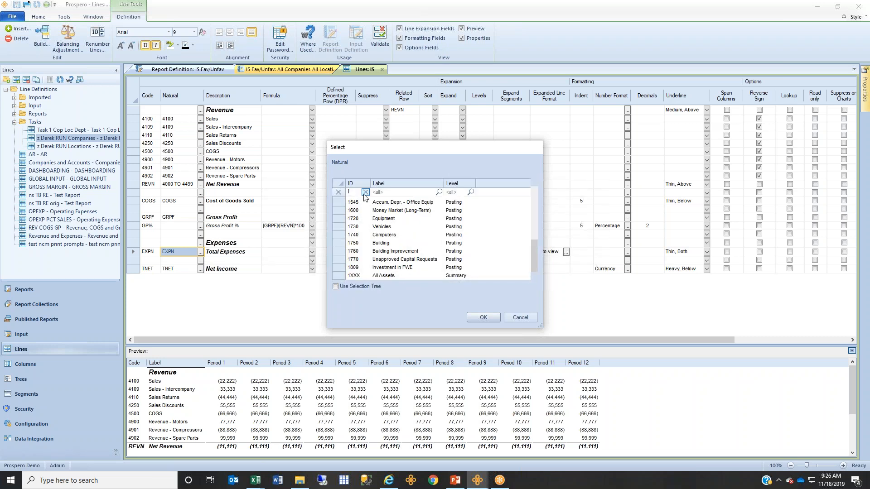
{"action": "key", "text": "BackSpace"}
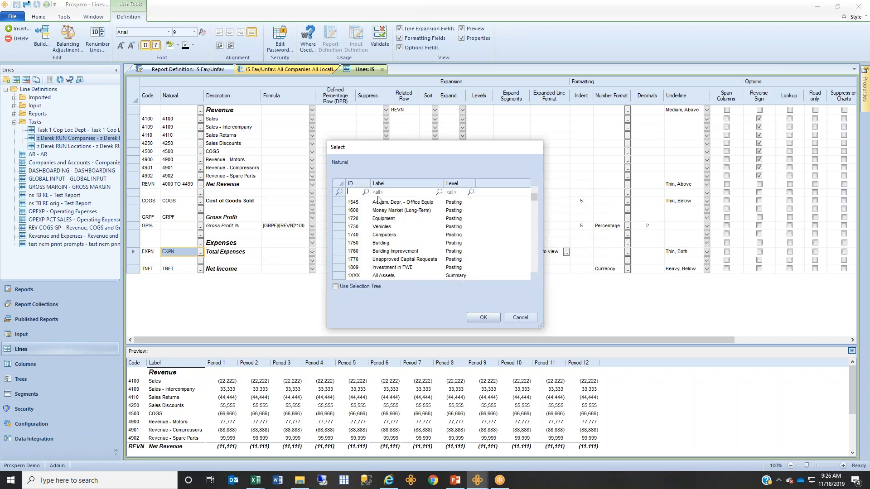
{"action": "type", "text": "4"}
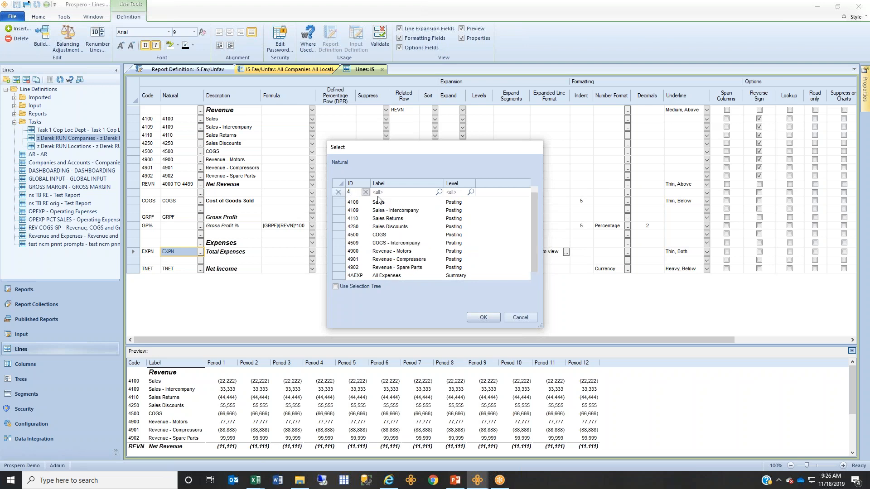
{"action": "key", "text": "BackSpace"}
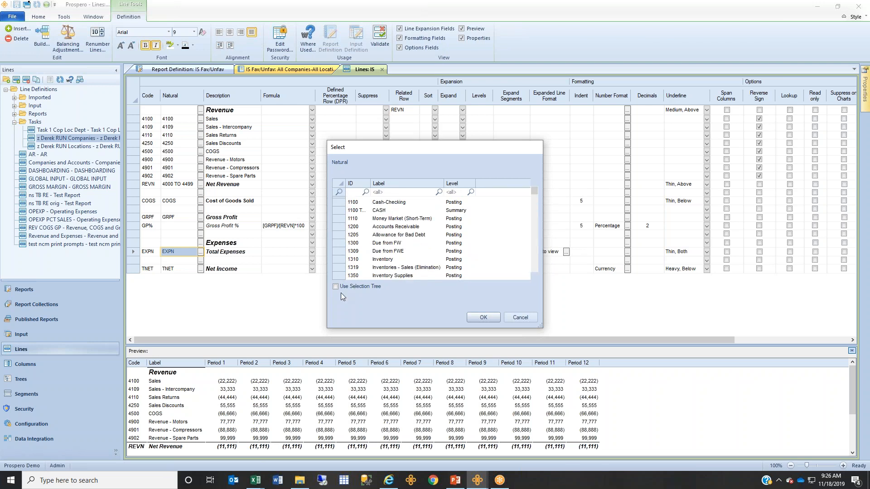
- Return to the selection tree, examine the accounts under Total Expenses within Net Income, and cancel without changing the selection
{"action": "left_click", "coordinate": [361, 288]}
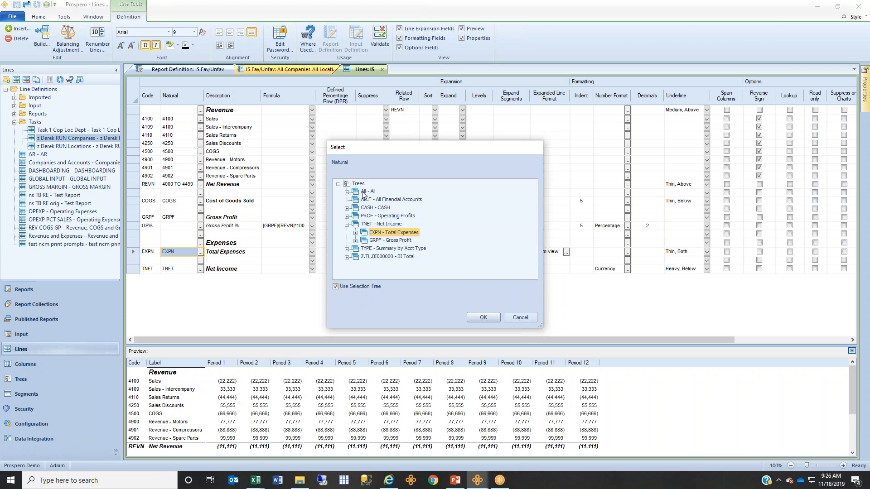
{"action": "left_click", "coordinate": [368, 225]}
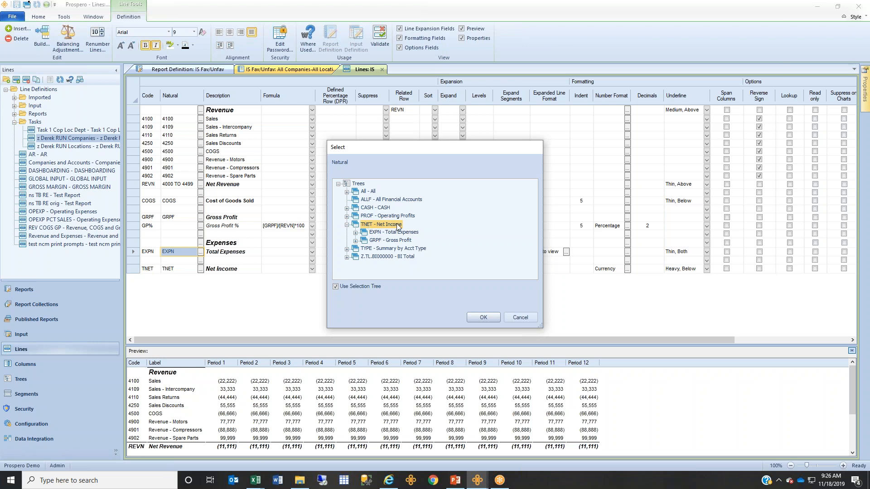
{"action": "left_click", "coordinate": [373, 232]}
{"action": "left_click", "coordinate": [356, 233]}
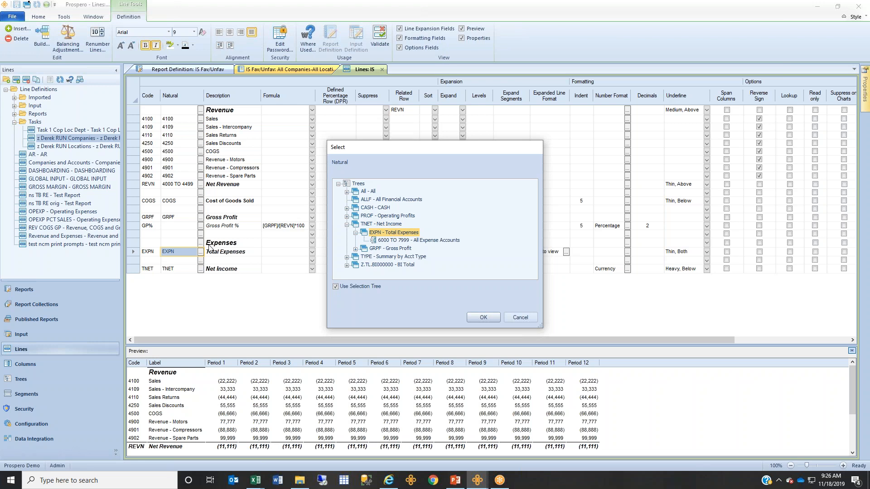
{"action": "left_click", "coordinate": [517, 319]}
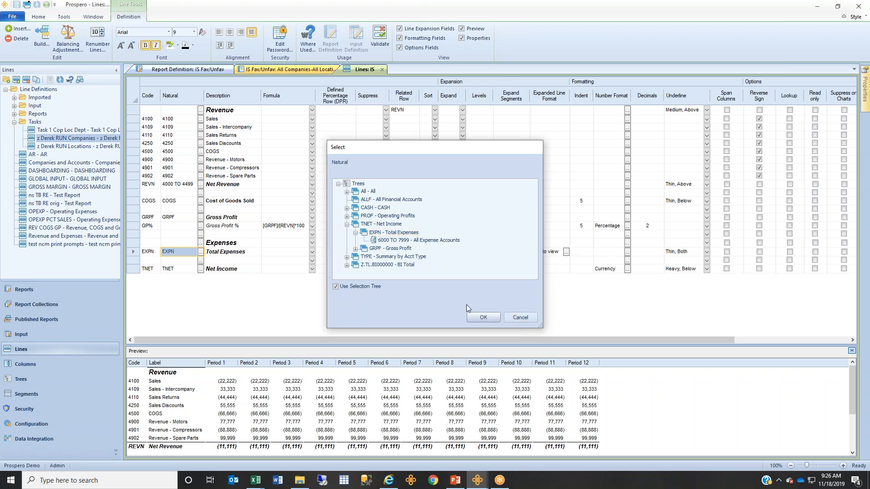
- Close the natural account selection, check the expansion direction choices of the Total Expenses row, and set its expansion levels to 1
{"action": "left_click", "coordinate": [481, 317]}
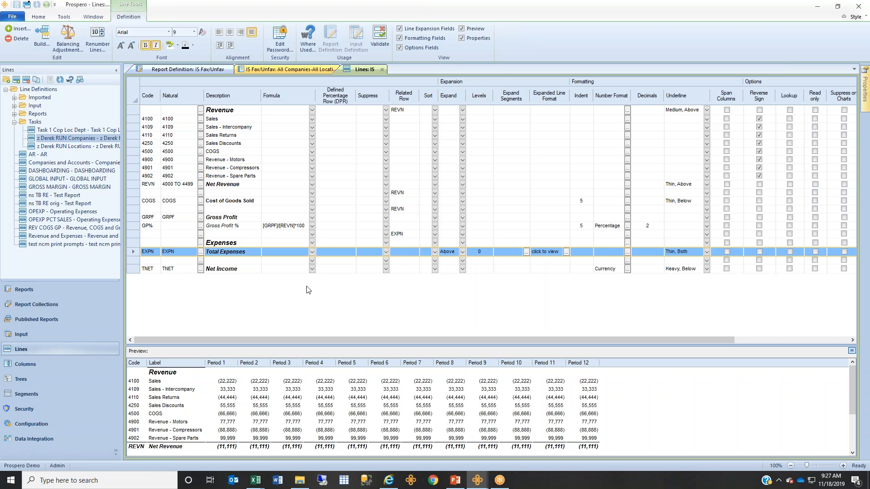
{"action": "left_click", "coordinate": [458, 253]}
{"action": "left_click", "coordinate": [461, 252]}
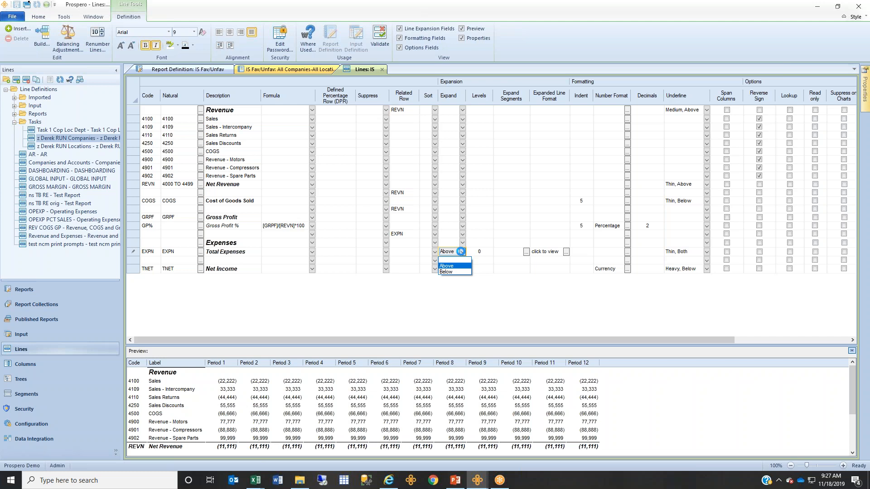
{"action": "left_click", "coordinate": [479, 252]}
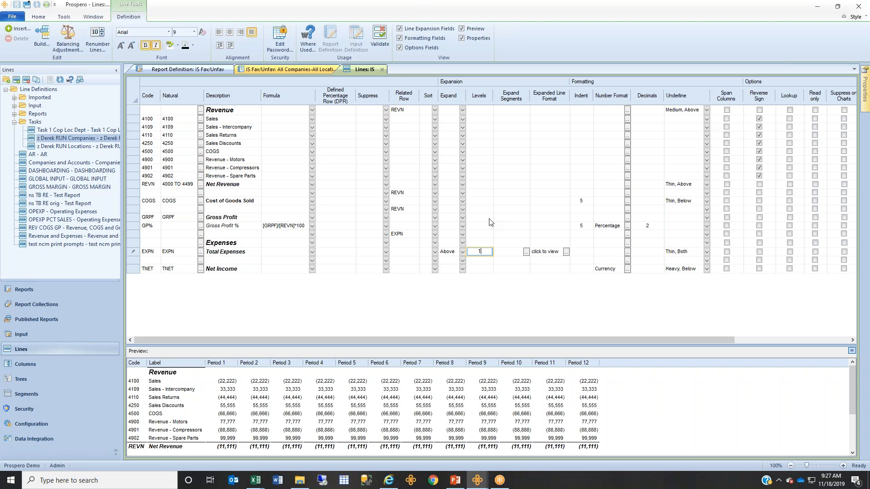
{"action": "left_click", "coordinate": [489, 220]}
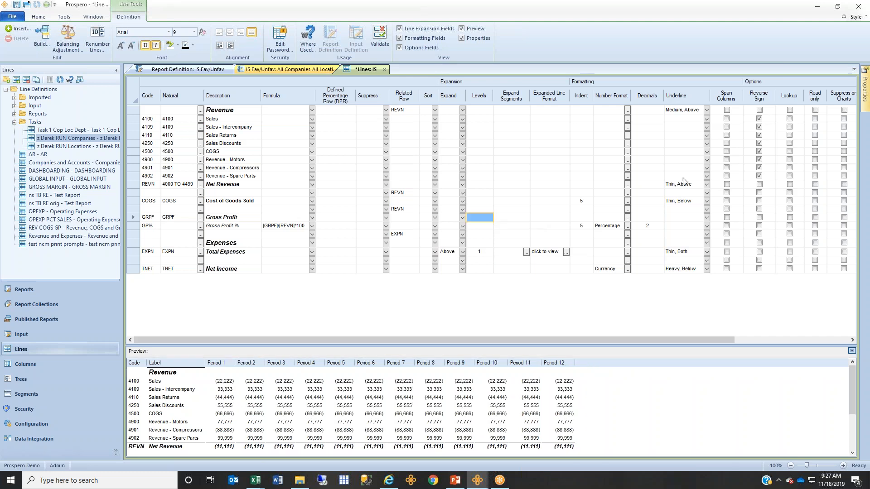
- Show the Company segment in the line definition's layout and select the Sales and Sales - Intercompany rows in turn
{"action": "mouse_move", "coordinate": [866, 96]}
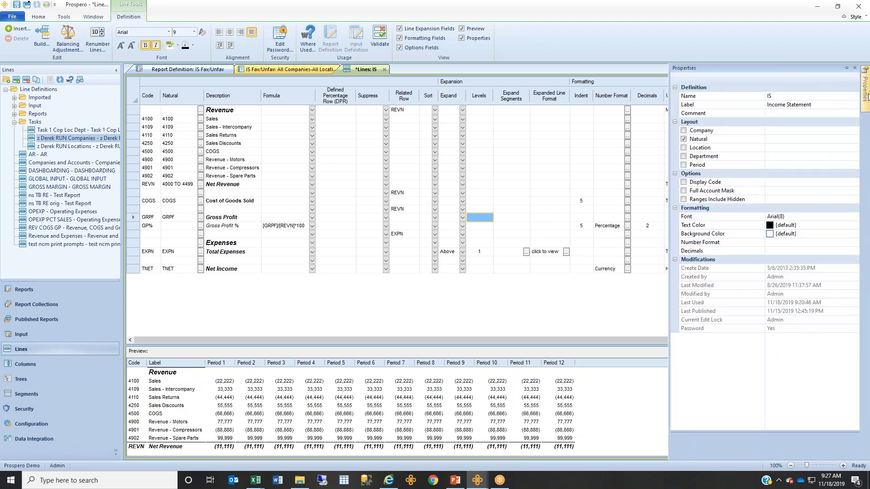
{"action": "left_click", "coordinate": [684, 131]}
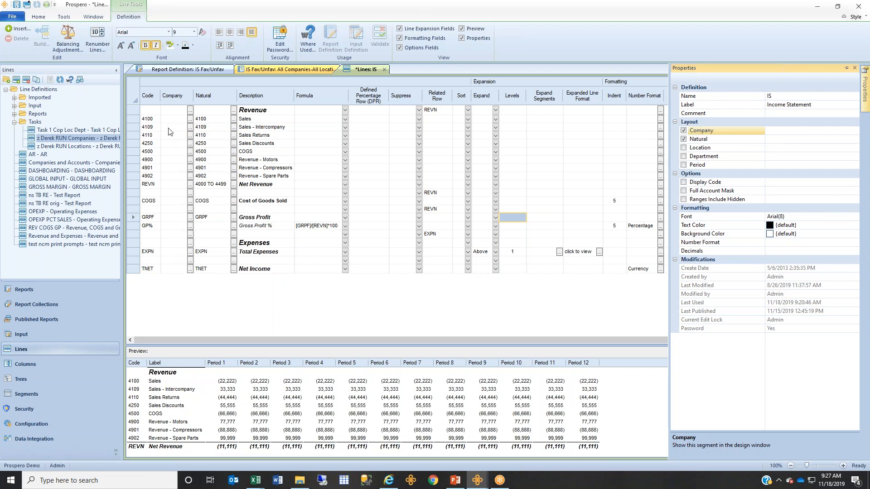
{"action": "left_click", "coordinate": [132, 119]}
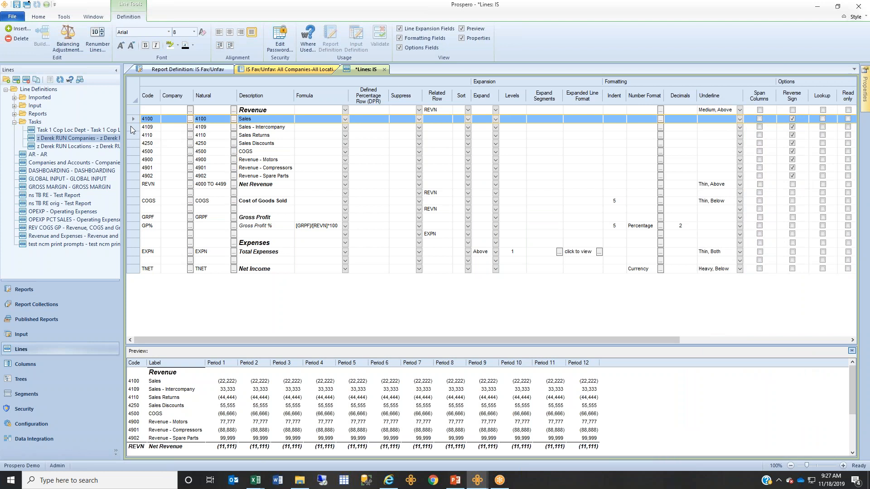
{"action": "left_click", "coordinate": [132, 127]}
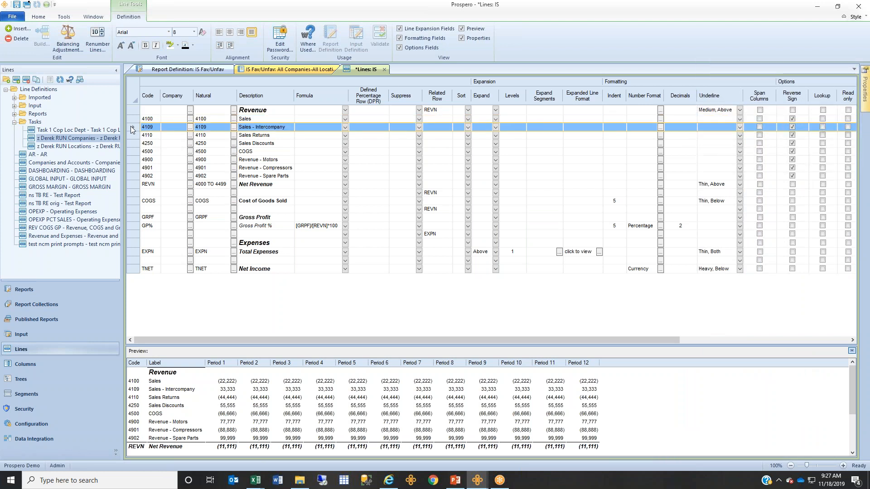
- Examine the company choices for the Sales row as tree and list, cancel, and close the line definition without saving its changes
{"action": "left_click", "coordinate": [189, 118]}
{"action": "left_click", "coordinate": [347, 192]}
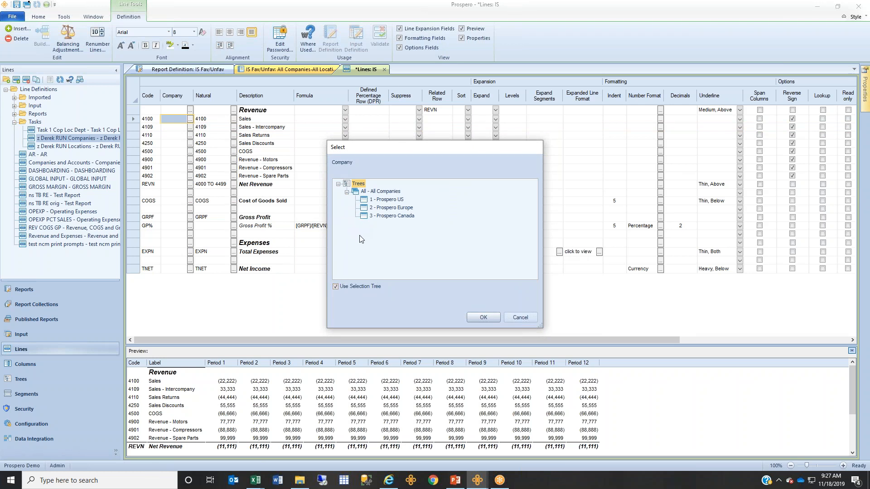
{"action": "left_click", "coordinate": [350, 286]}
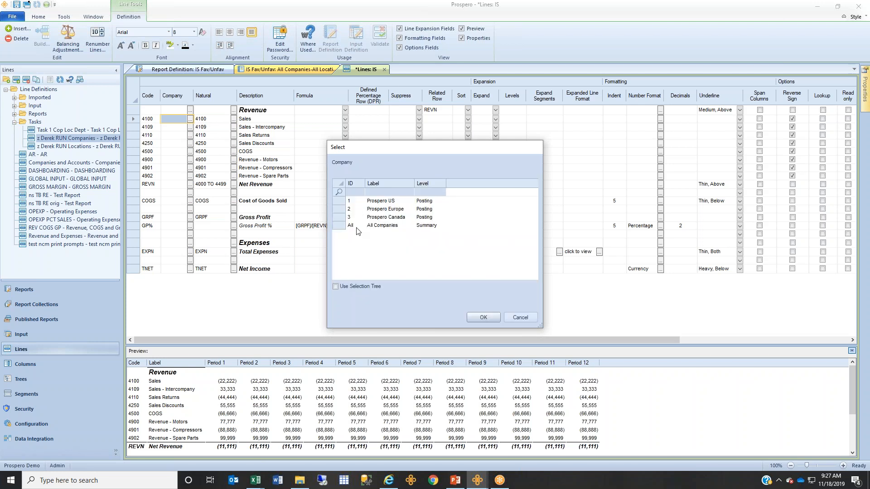
{"action": "left_click", "coordinate": [520, 318]}
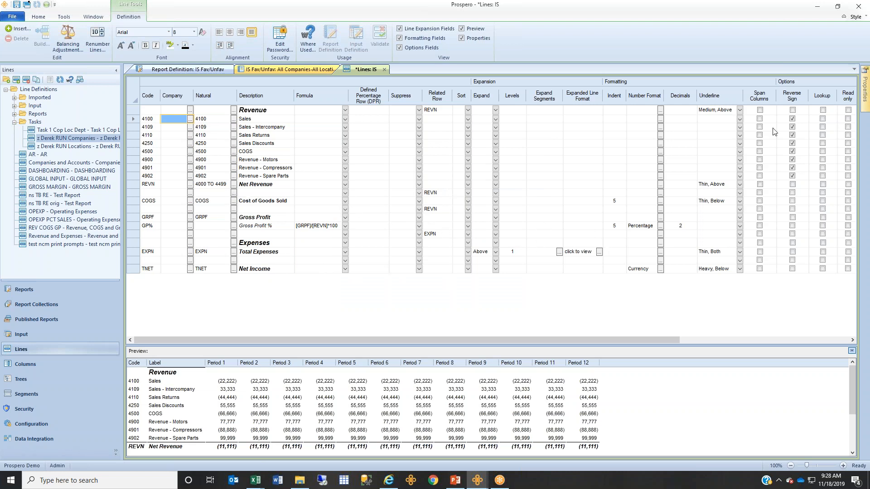
{"action": "left_click", "coordinate": [384, 70]}
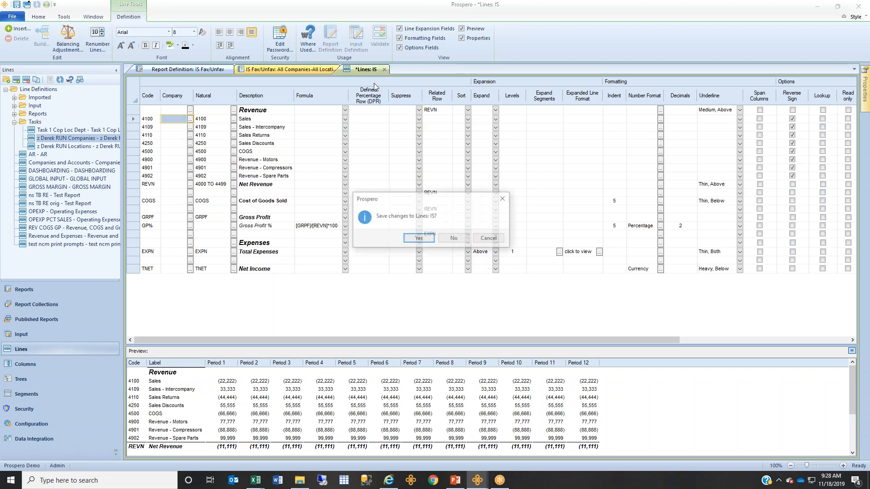
{"action": "left_click", "coordinate": [454, 239]}
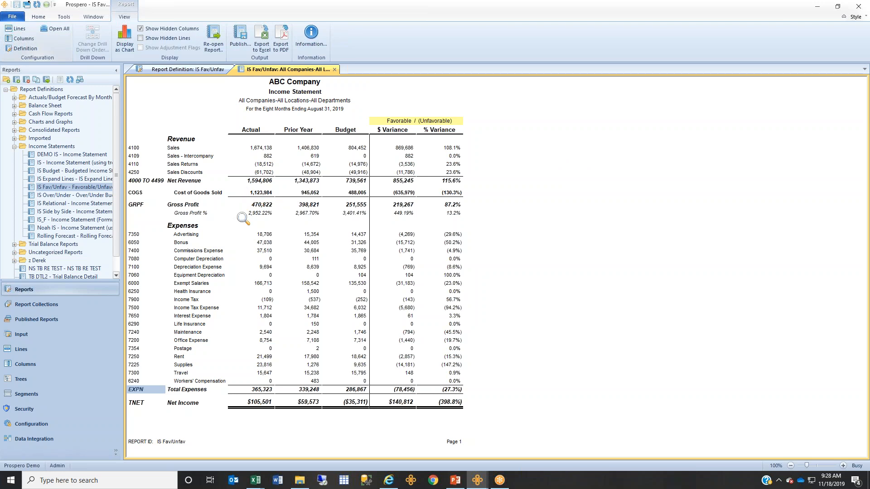
- Switch to the Consol Demo Output to Excel Companies workbook in Excel and view its Comp 1 and All Comps sheets
{"action": "mouse_move", "coordinate": [254, 475]}
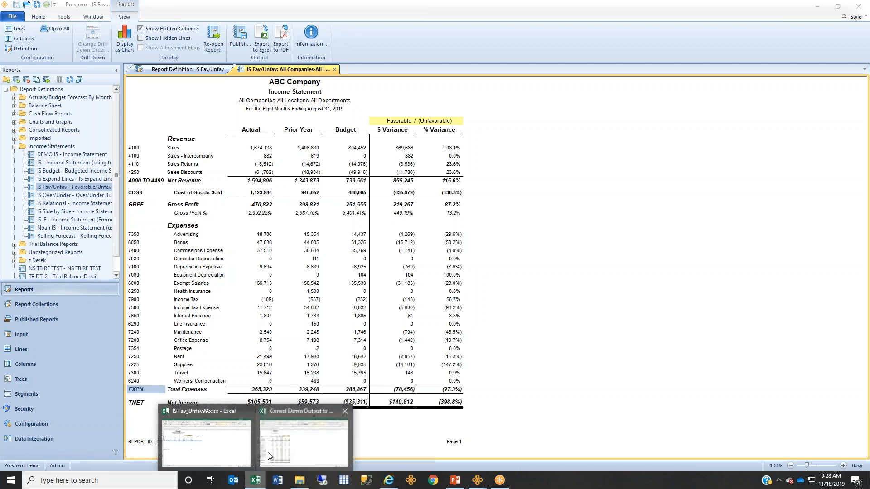
{"action": "left_click", "coordinate": [266, 457]}
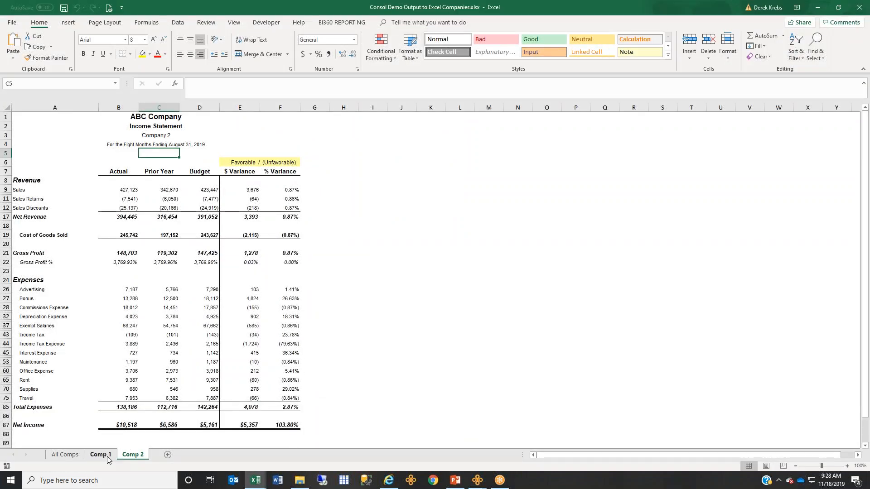
{"action": "left_click", "coordinate": [108, 457]}
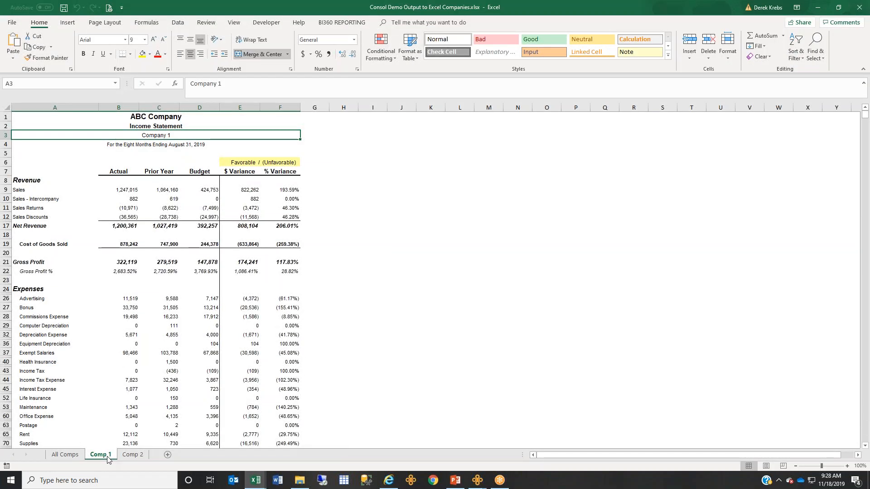
{"action": "left_click", "coordinate": [64, 455]}
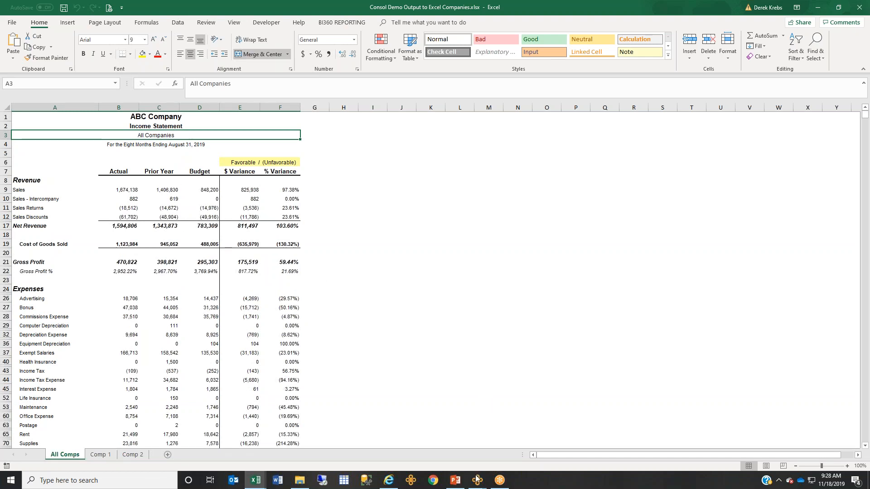
- Switch back to Prospero, expand the Consolidated Reports folder, and close all open windows
{"action": "mouse_move", "coordinate": [477, 479]}
{"action": "left_click", "coordinate": [416, 428]}
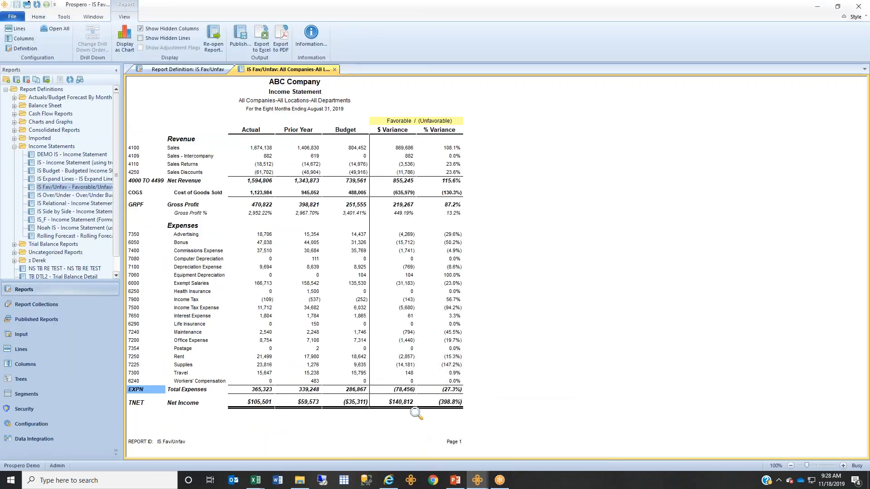
{"action": "left_click", "coordinate": [14, 130]}
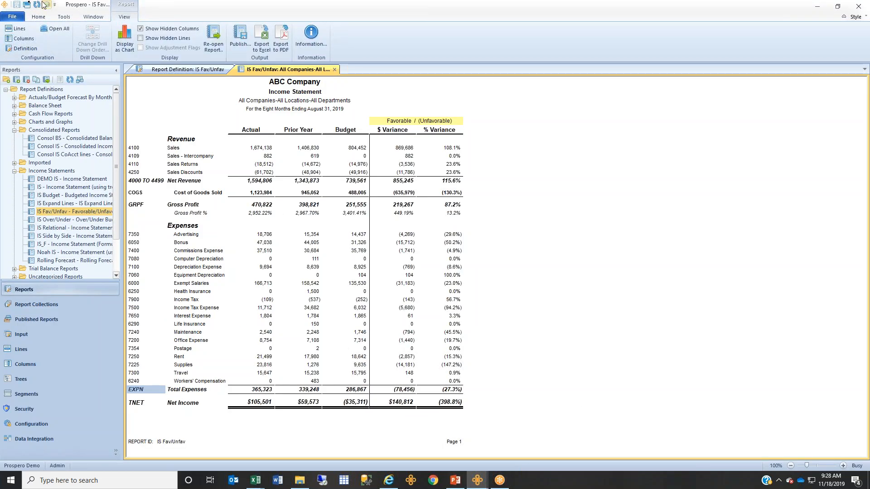
{"action": "left_click", "coordinate": [28, 5]}
{"action": "left_click", "coordinate": [27, 5]}
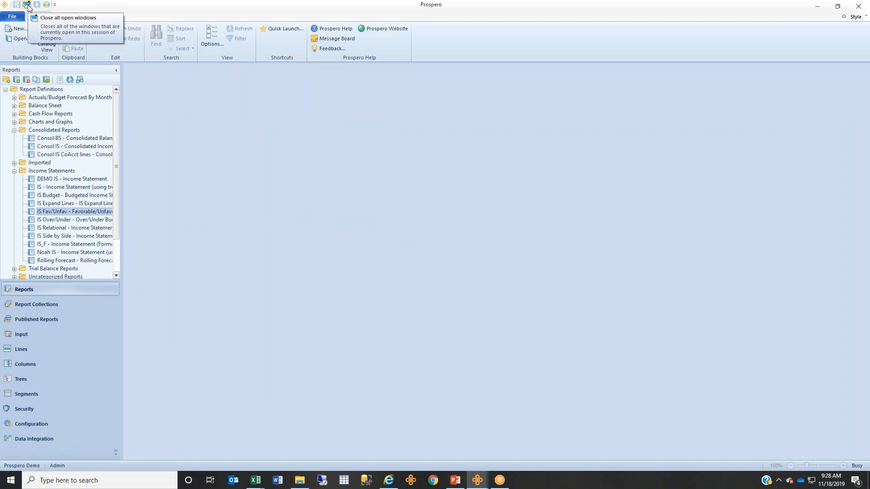
- Examine the window style choices and the quick access options for the Close All command, keeping the Prospero window maximized
{"action": "left_click", "coordinate": [99, 18]}
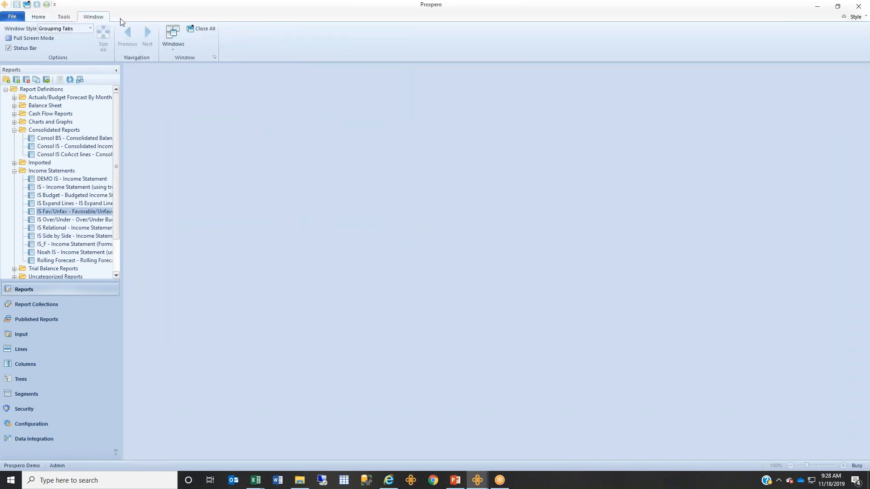
{"action": "left_click", "coordinate": [91, 28]}
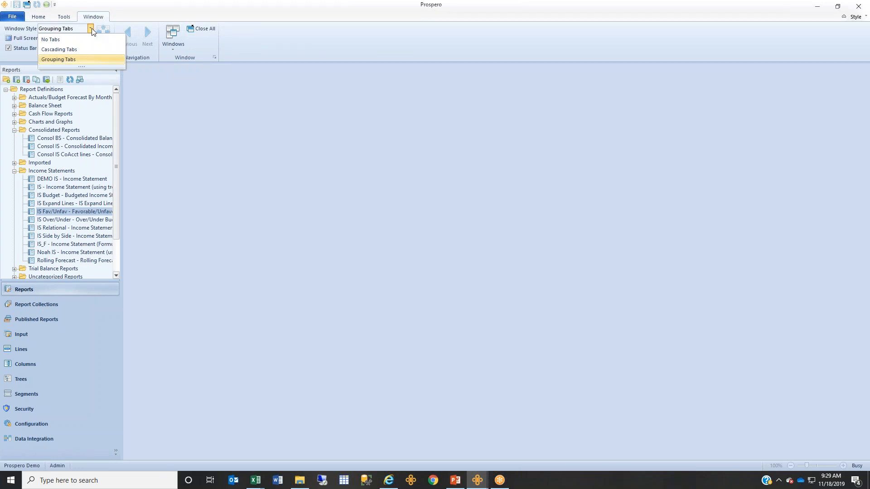
{"action": "left_click", "coordinate": [203, 29]}
{"action": "right_click", "coordinate": [202, 28]}
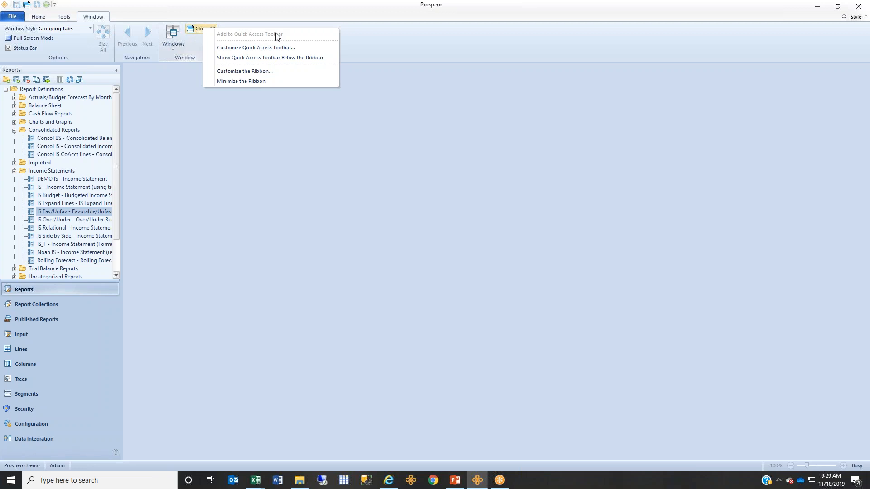
{"action": "left_click", "coordinate": [262, 18]}
{"action": "double_click", "coordinate": [261, 15]}
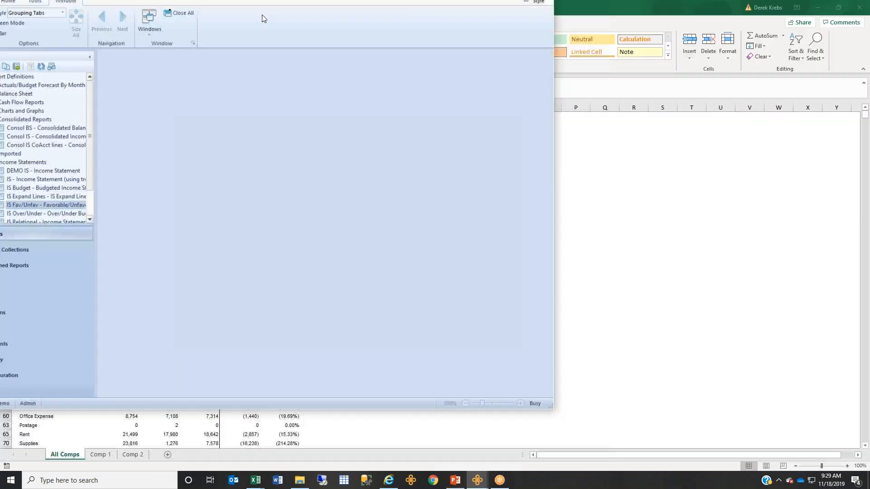
{"action": "left_click", "coordinate": [529, 7]}
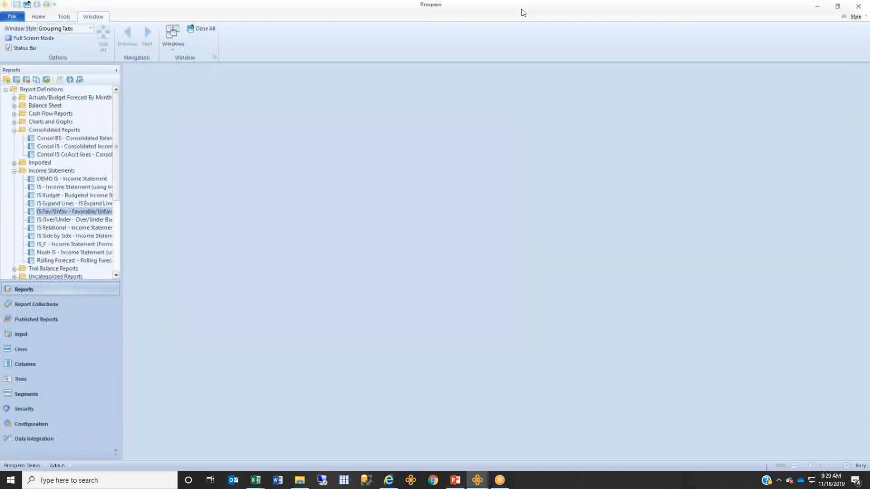
- Open the program options, review the Report Defaults and Formatting Defaults, and cancel without changes
{"action": "left_click", "coordinate": [10, 17]}
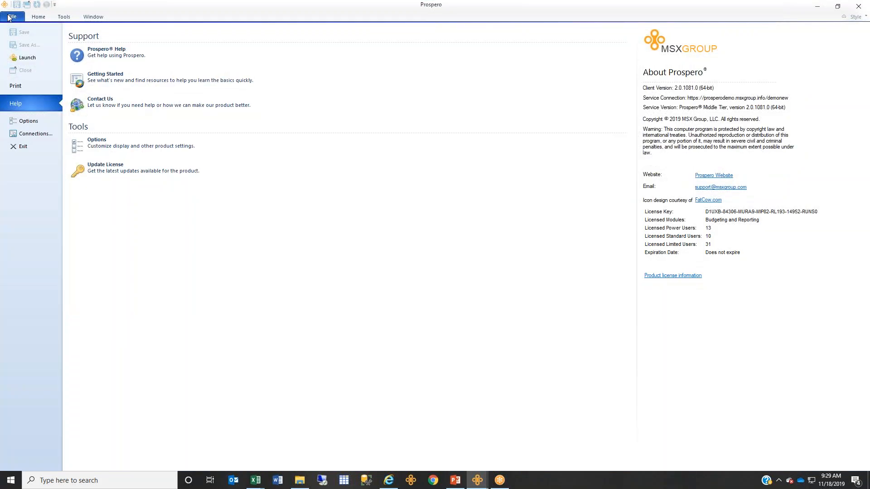
{"action": "left_click", "coordinate": [39, 124]}
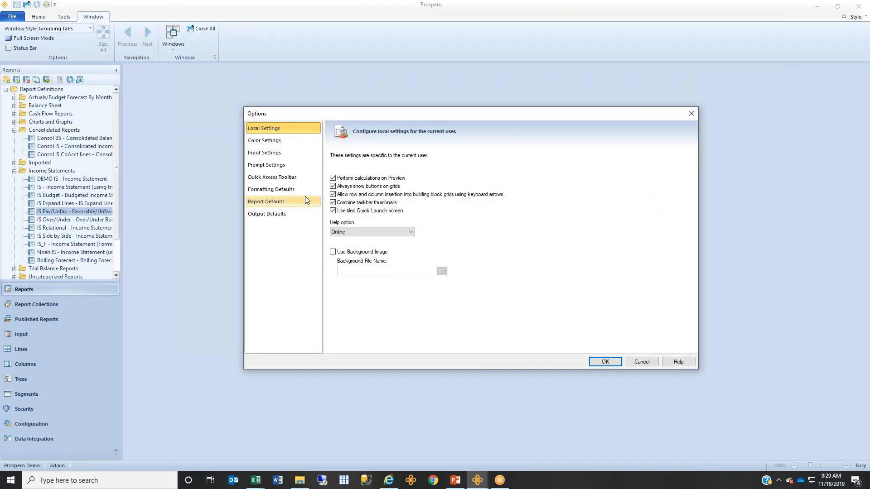
{"action": "left_click", "coordinate": [295, 202]}
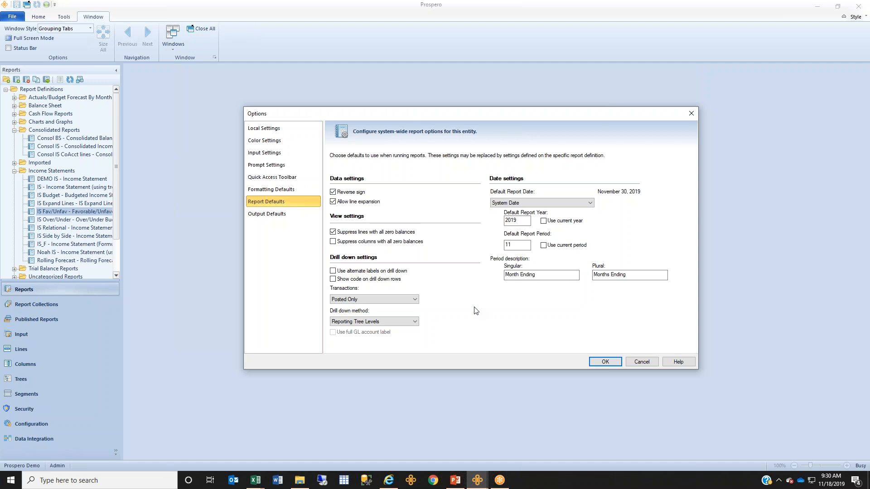
{"action": "left_click", "coordinate": [280, 192]}
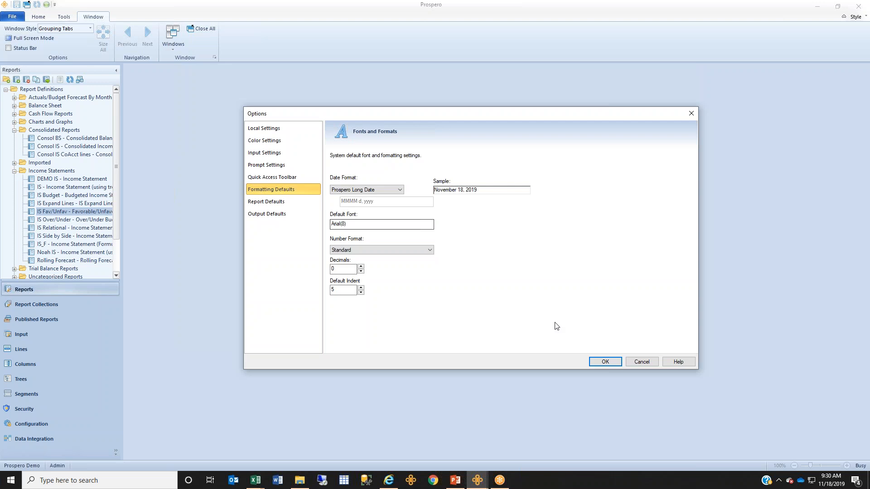
{"action": "left_click", "coordinate": [654, 363]}
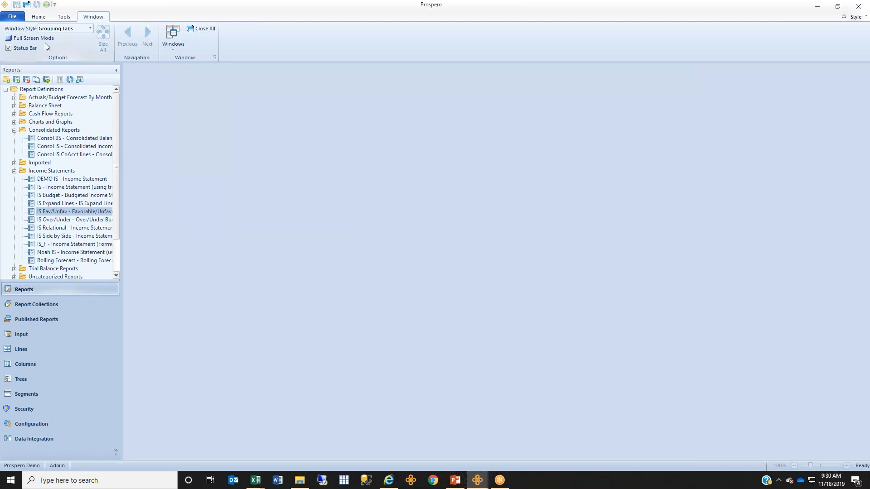
- Reopen the program options to view the Local Settings, and cancel
{"action": "left_click", "coordinate": [12, 16]}
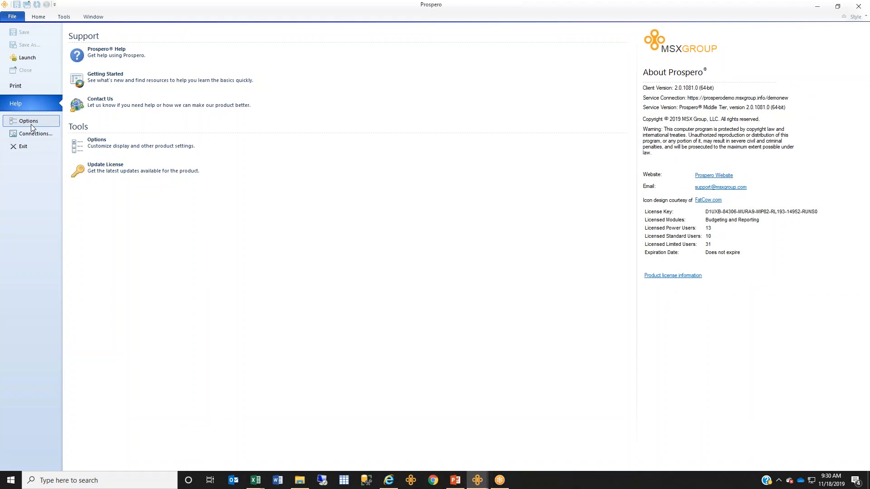
{"action": "left_click", "coordinate": [31, 124]}
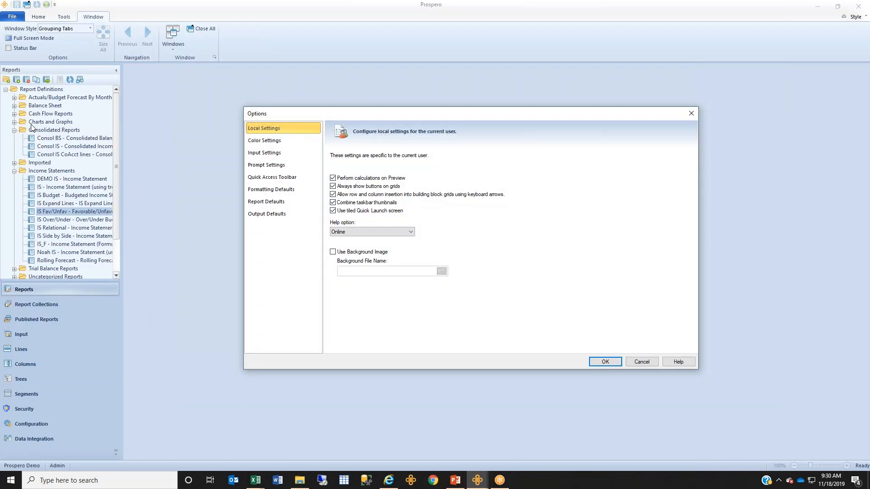
{"action": "left_click", "coordinate": [642, 362]}
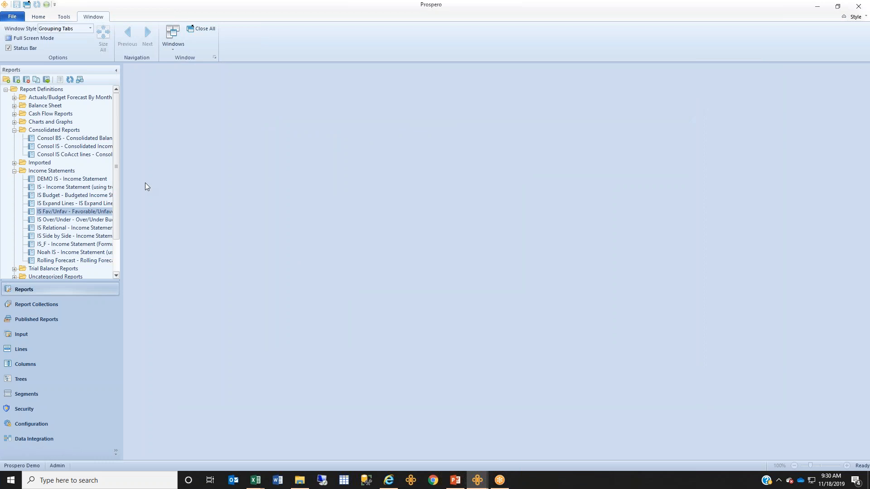
- Run the Consolidated Income Statement for all locations and departments, and view the US Sales drill-down before closing that detail
{"action": "double_click", "coordinate": [77, 146]}
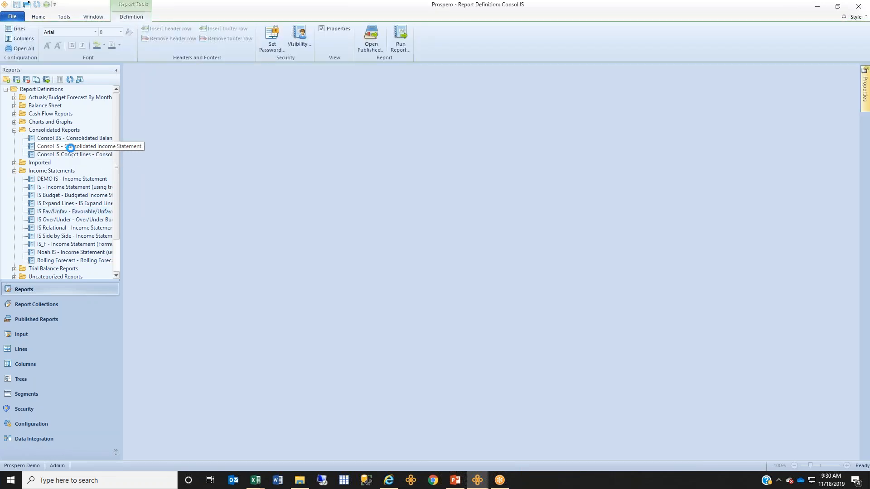
{"action": "left_click", "coordinate": [167, 91]}
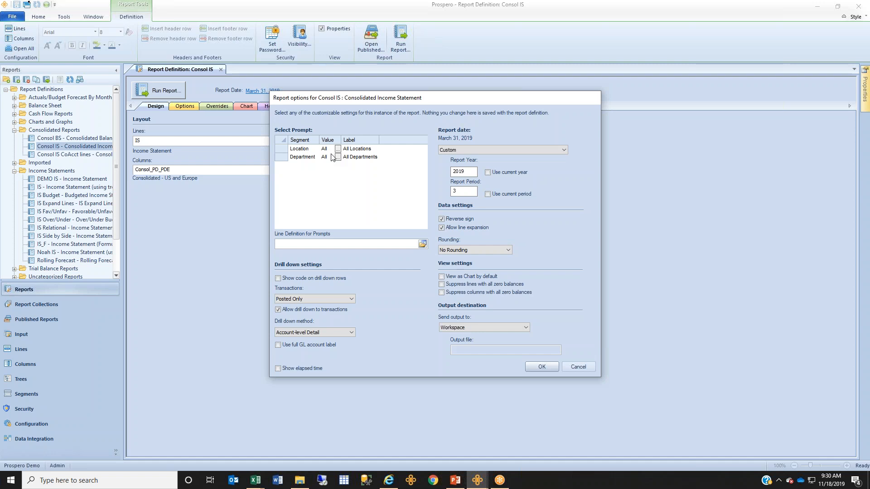
{"action": "left_click", "coordinate": [531, 366]}
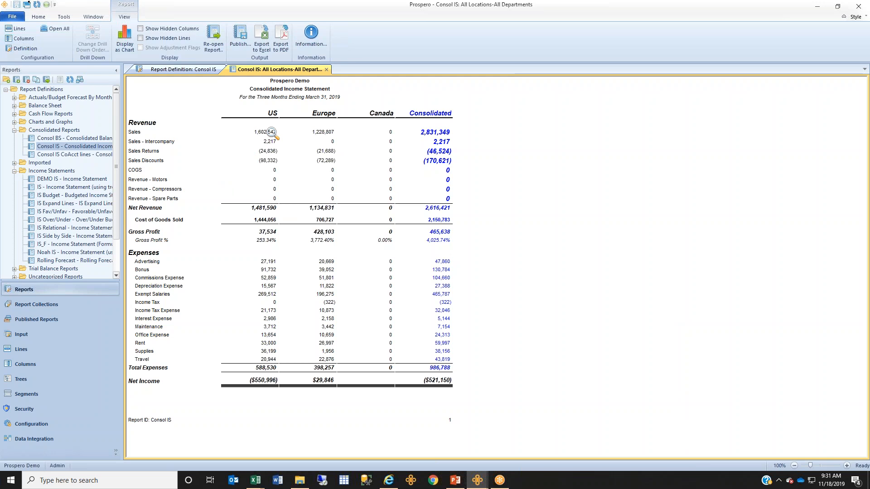
{"action": "double_click", "coordinate": [271, 132]}
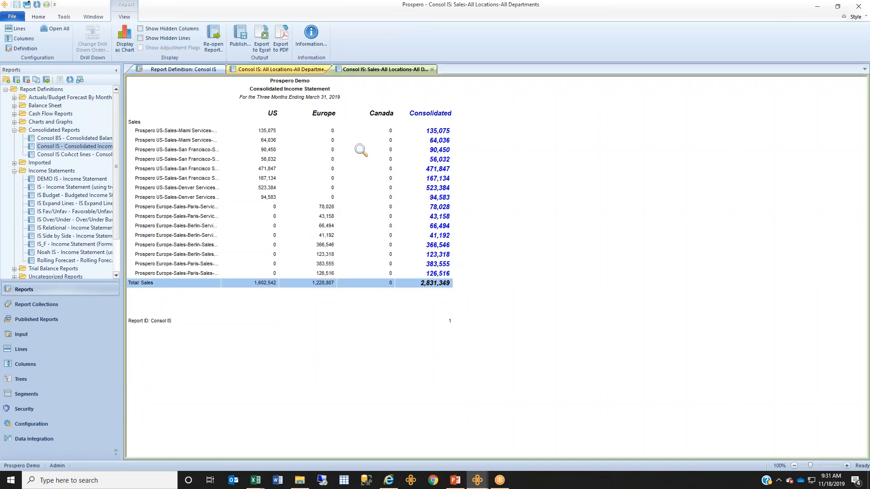
{"action": "left_click", "coordinate": [432, 69]}
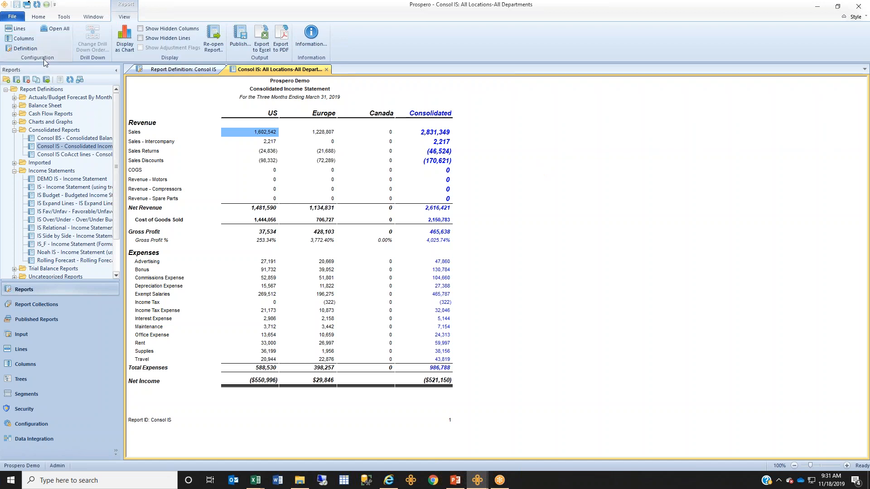
- Open the report's column definition, examine its Company row, and toggle the Company segment off and back on in the layout properties
{"action": "left_click", "coordinate": [29, 40]}
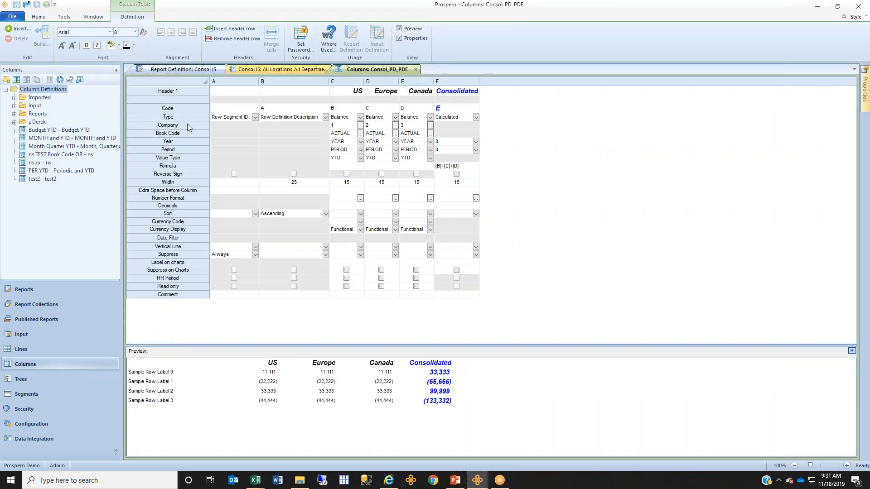
{"action": "left_click", "coordinate": [187, 125]}
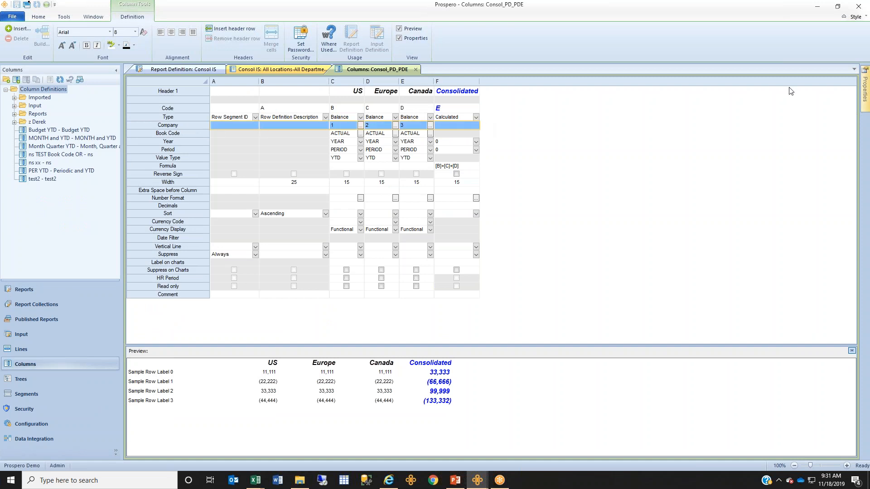
{"action": "left_click", "coordinate": [863, 84]}
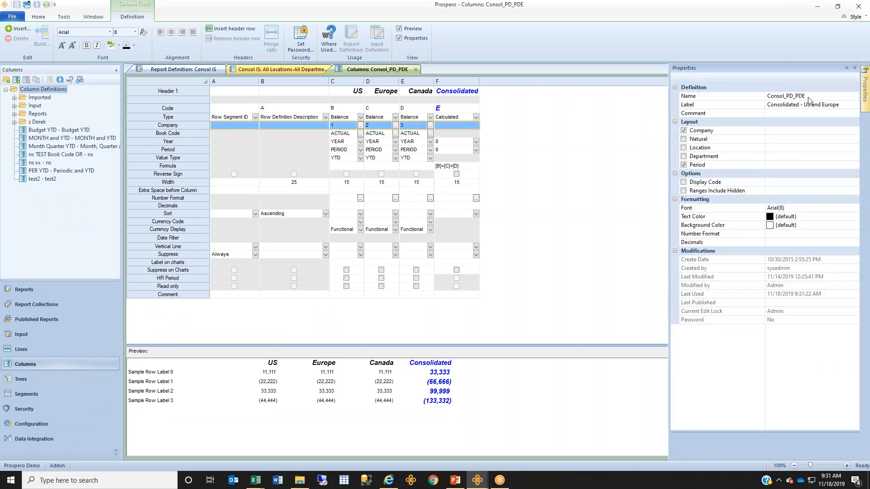
{"action": "left_click", "coordinate": [683, 130]}
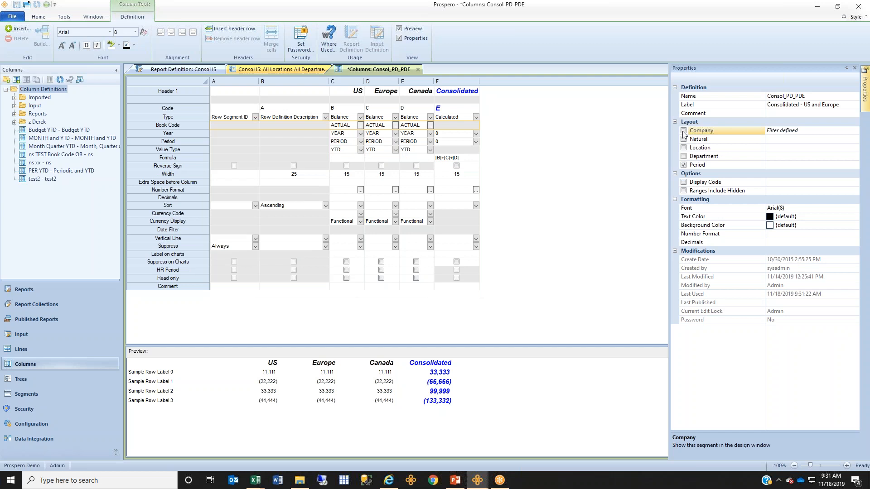
{"action": "left_click", "coordinate": [683, 130]}
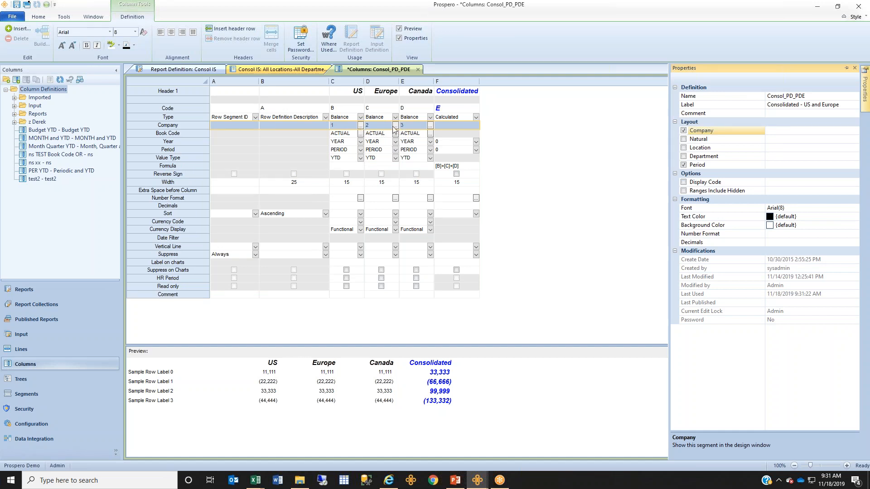
- Review the Currency Display choices for the US column, and close the column definition without saving
{"action": "left_click", "coordinate": [200, 229]}
{"action": "left_click", "coordinate": [360, 232]}
{"action": "left_click", "coordinate": [360, 231]}
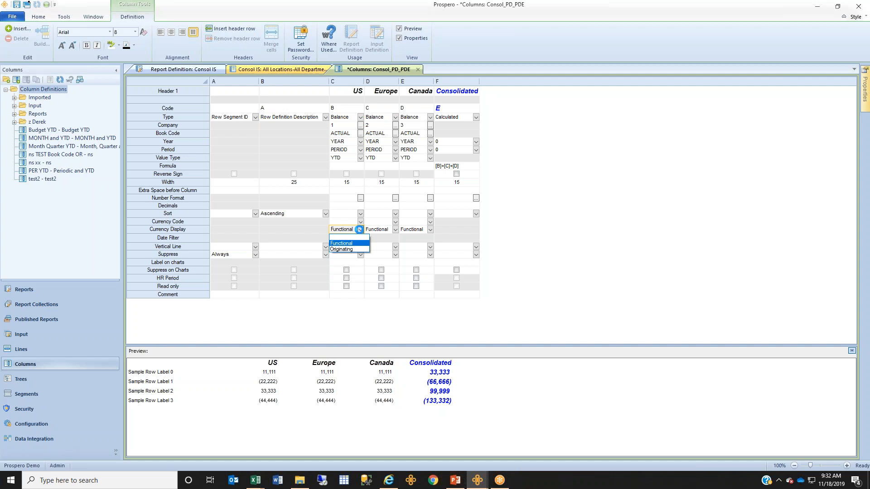
{"action": "left_click", "coordinate": [359, 229]}
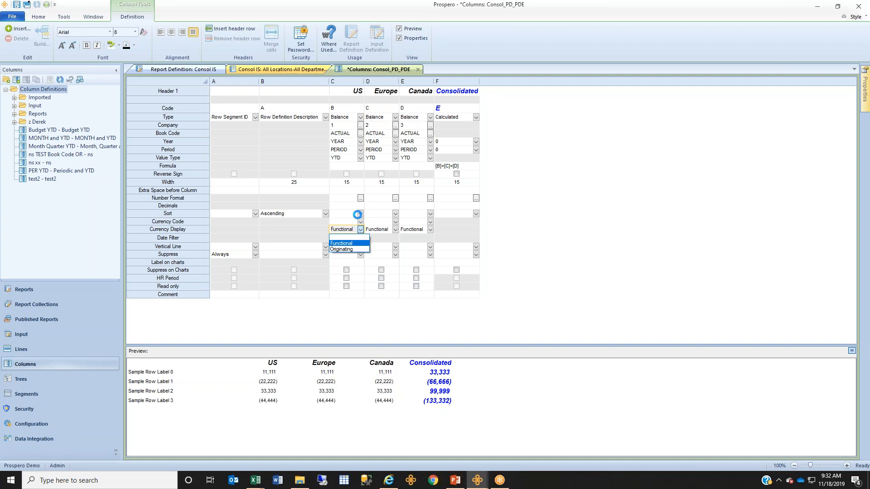
{"action": "left_click", "coordinate": [417, 69]}
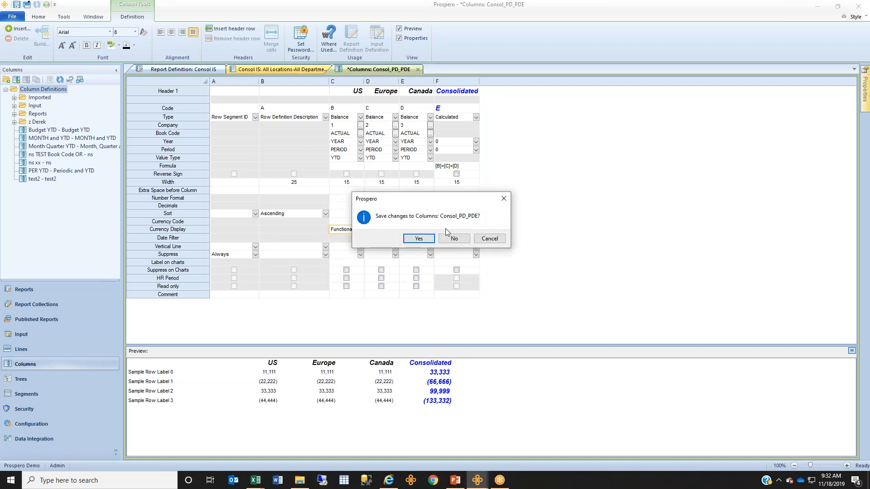
{"action": "left_click", "coordinate": [460, 241]}
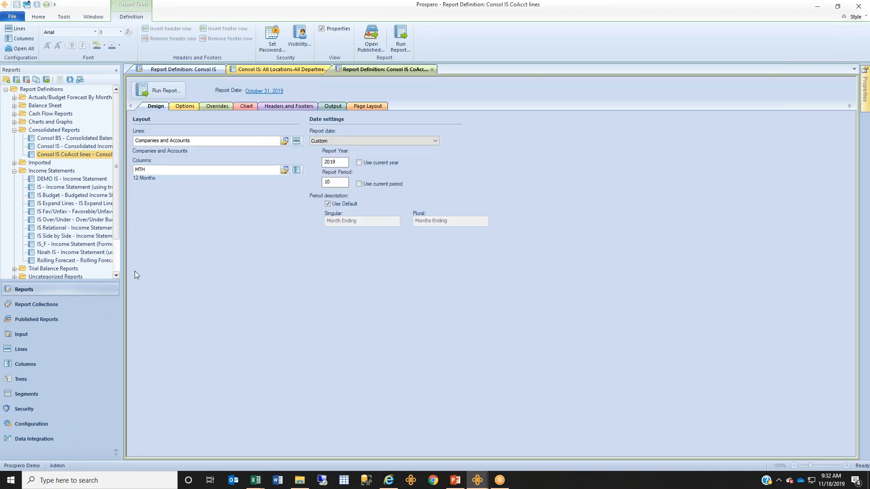
- Run the Consol IS CoAcct lines report for October 31, 2019 with all locations and departments
{"action": "left_click", "coordinate": [166, 96]}
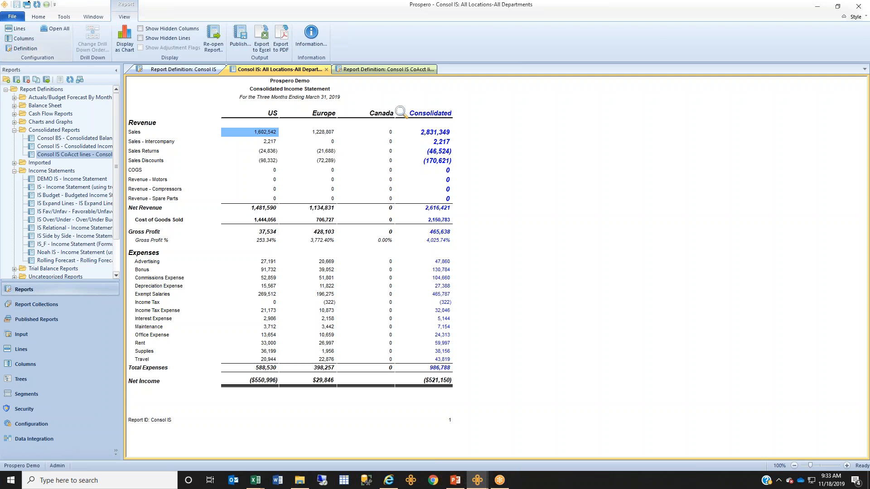
{"action": "left_click", "coordinate": [390, 69]}
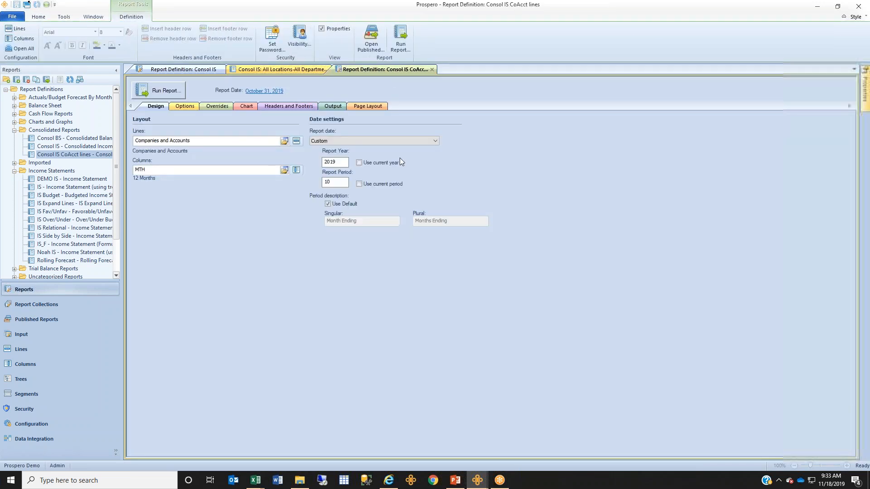
{"action": "left_click", "coordinate": [153, 90]}
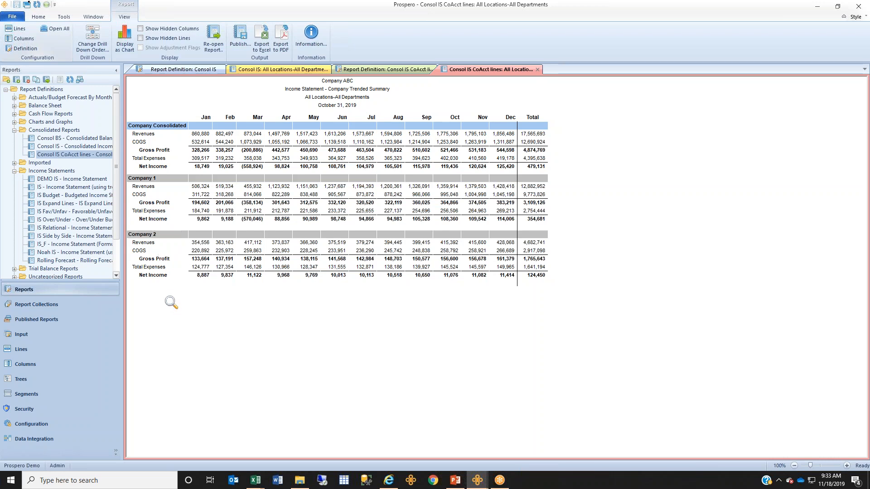
- Open the report's line definition, view the Natural segment selection for the consolidated Revenues line, and cancel
{"action": "left_click", "coordinate": [18, 29]}
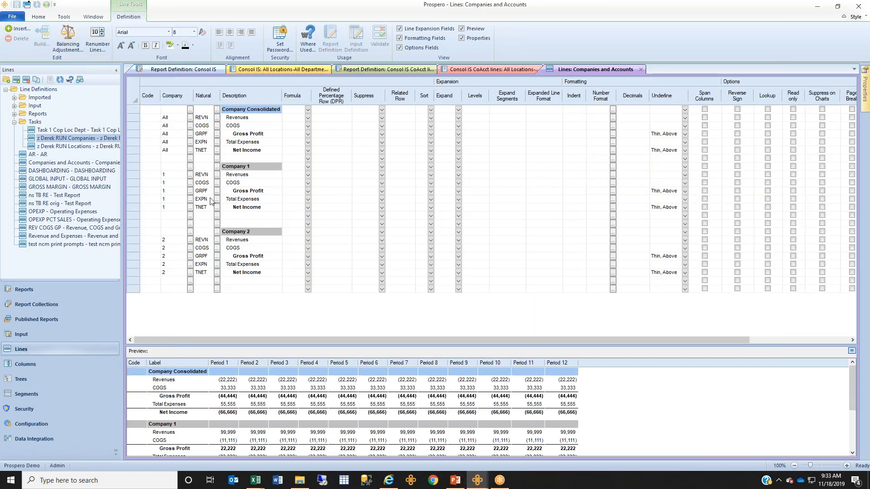
{"action": "left_click", "coordinate": [217, 119]}
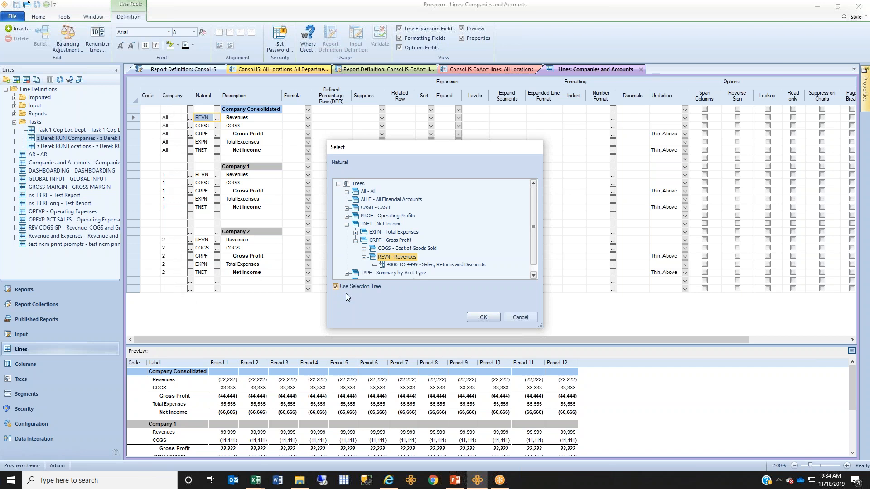
{"action": "left_click", "coordinate": [524, 318]}
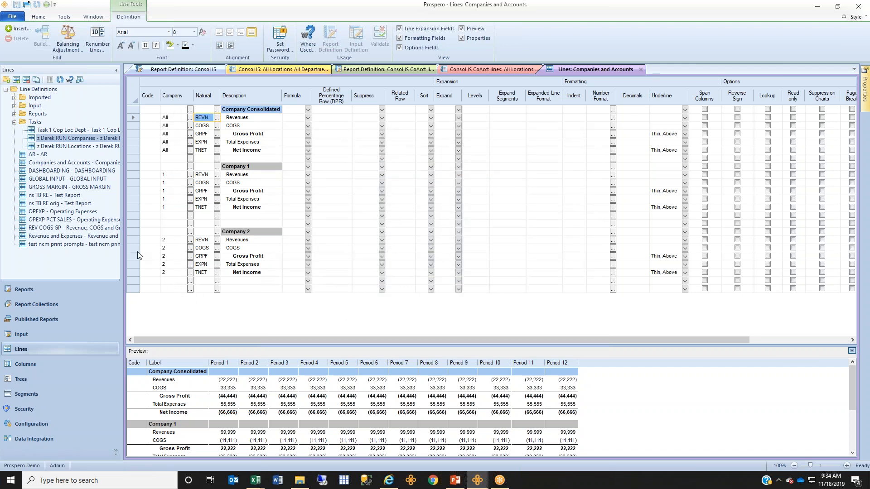
- Set the Company 2 Revenues line to expand Above
{"action": "left_click", "coordinate": [130, 240]}
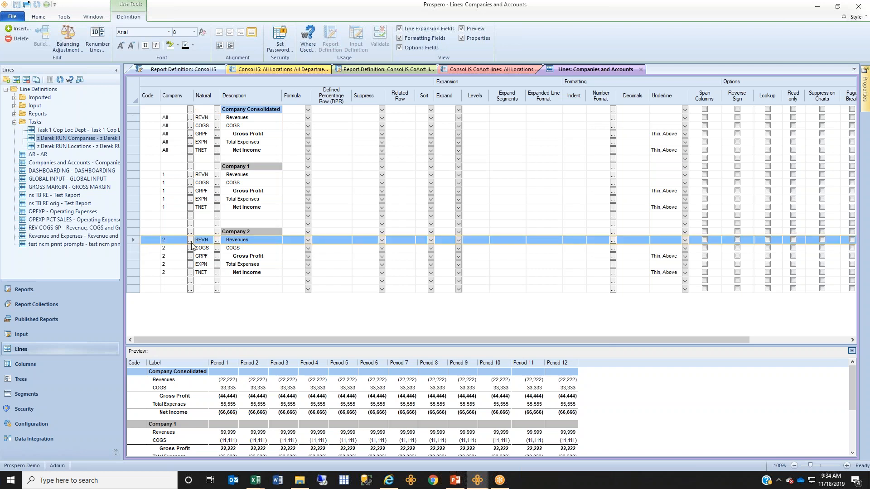
{"action": "left_click", "coordinate": [459, 240]}
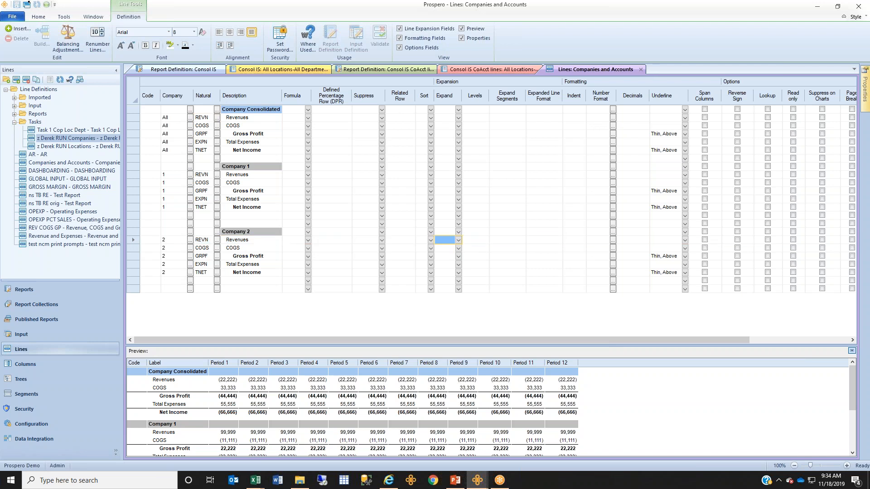
{"action": "left_click", "coordinate": [458, 241]}
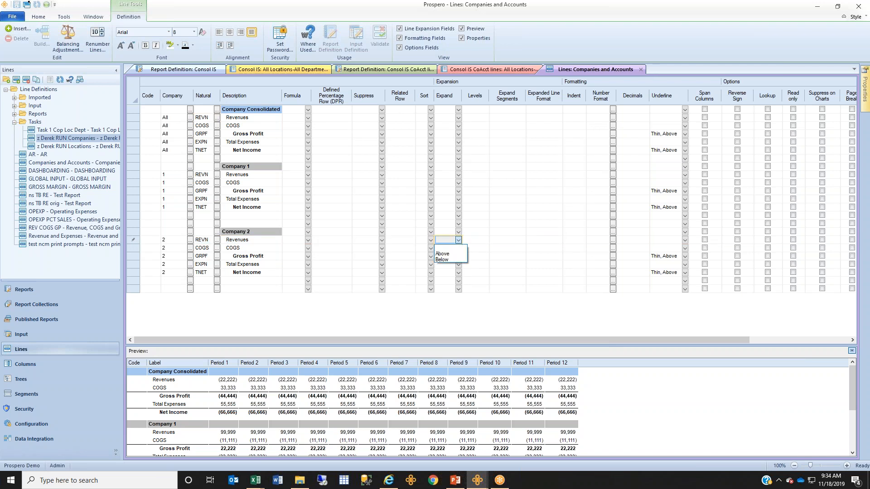
{"action": "left_click", "coordinate": [453, 252]}
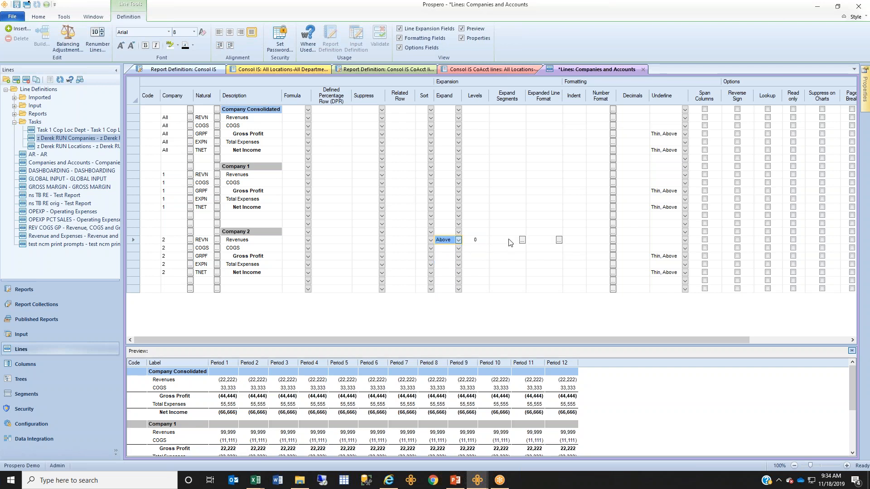
- Review the Expand Segments and Expanded Line Format options for Company 2 Revenues without changes, and save the line definition
{"action": "left_click", "coordinate": [522, 239]}
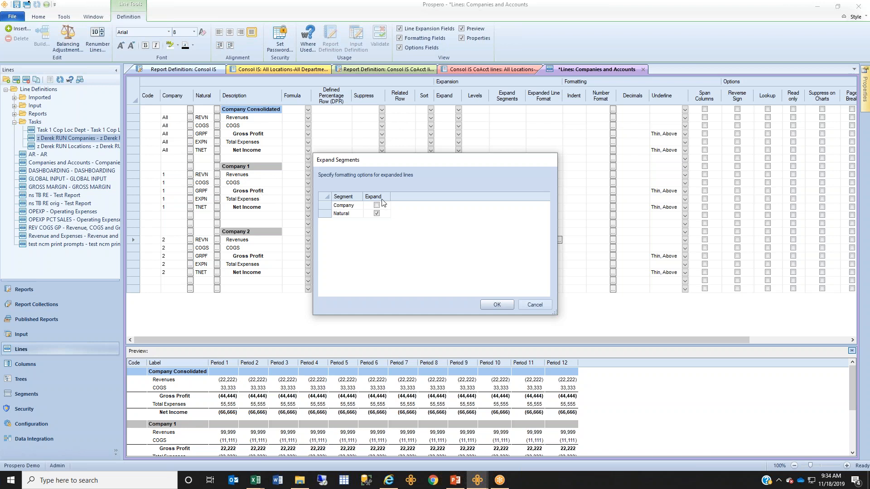
{"action": "left_click", "coordinate": [534, 304]}
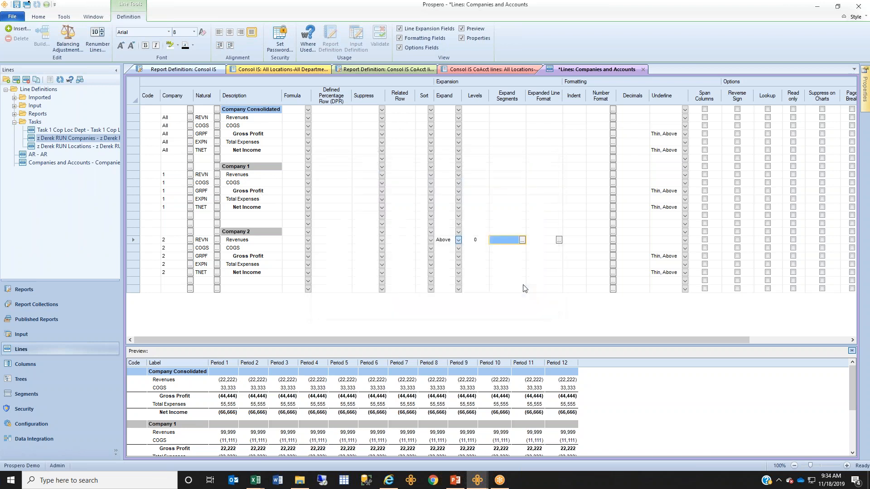
{"action": "left_click", "coordinate": [559, 240]}
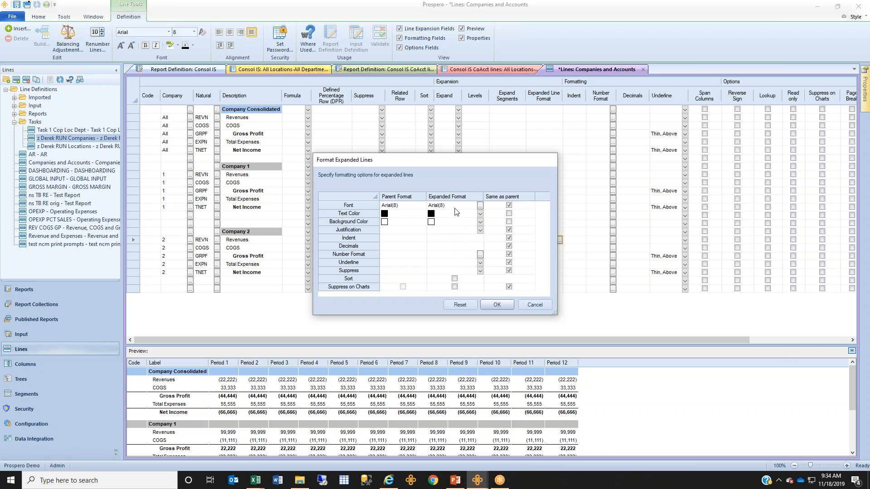
{"action": "left_click", "coordinate": [528, 303]}
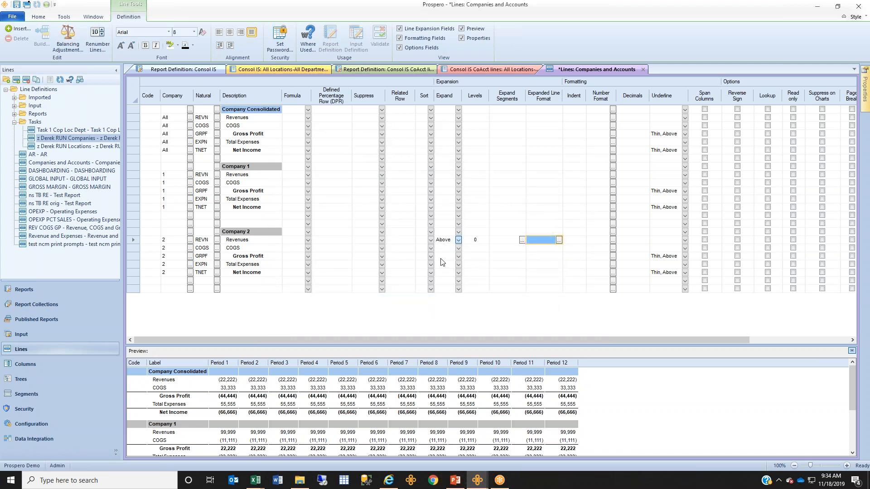
{"action": "left_click", "coordinate": [348, 241]}
{"action": "key", "text": "ctrl+s"}
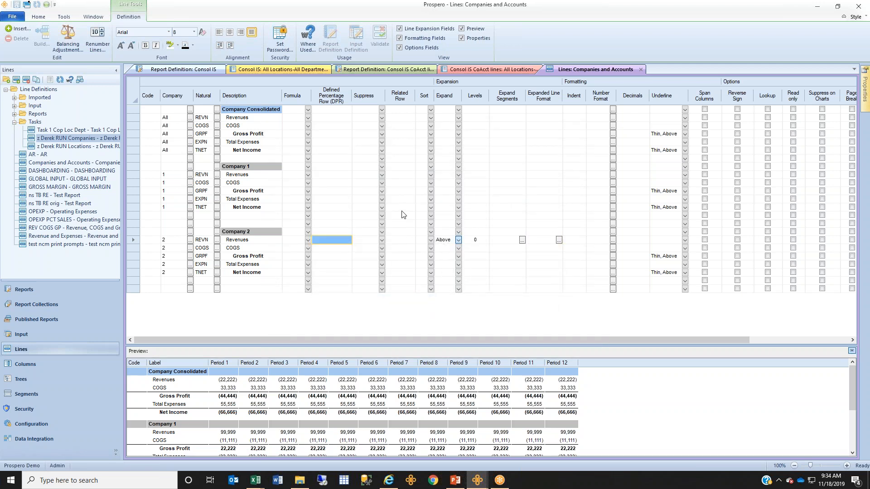
- Close the outdated Consol IS CoAcct lines output, rerun the report, and select the Company 2 Revenues line
{"action": "left_click", "coordinate": [498, 70]}
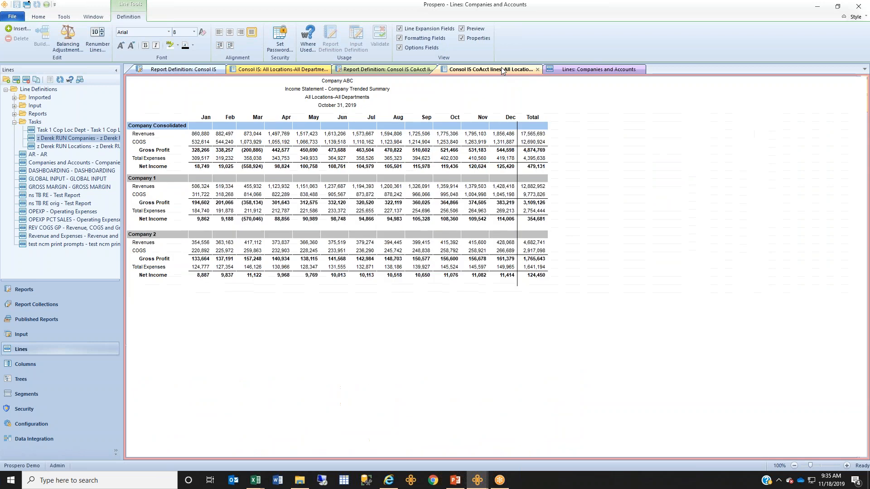
{"action": "middle_click", "coordinate": [501, 69]}
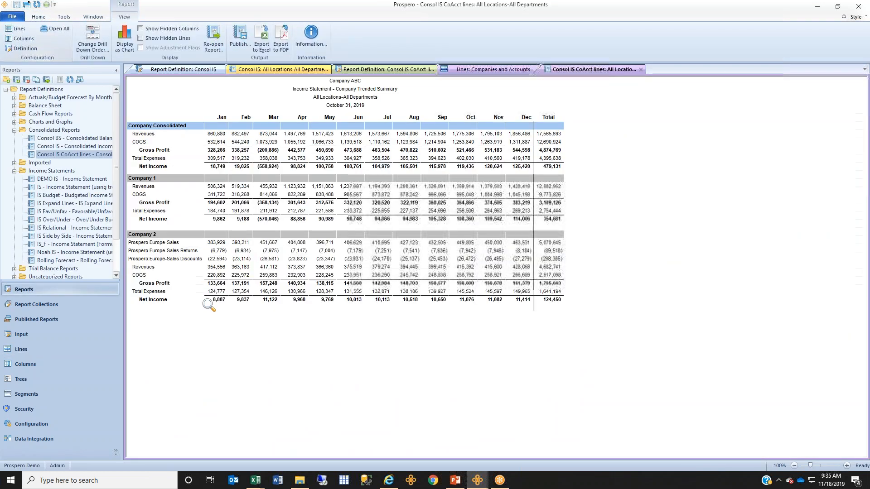
{"action": "left_click", "coordinate": [143, 267]}
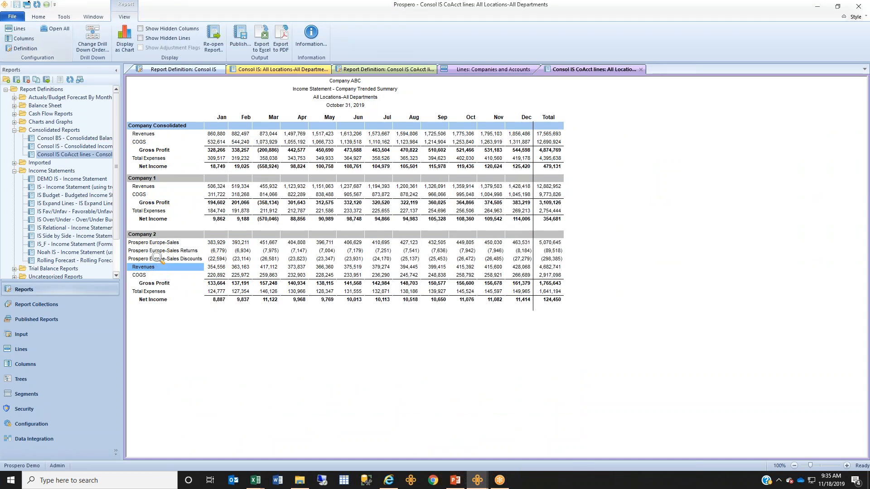
- Show the report's hidden columns and examine the account codes of the expanded Company 2 sales lines above Revenues
{"action": "left_click", "coordinate": [172, 29]}
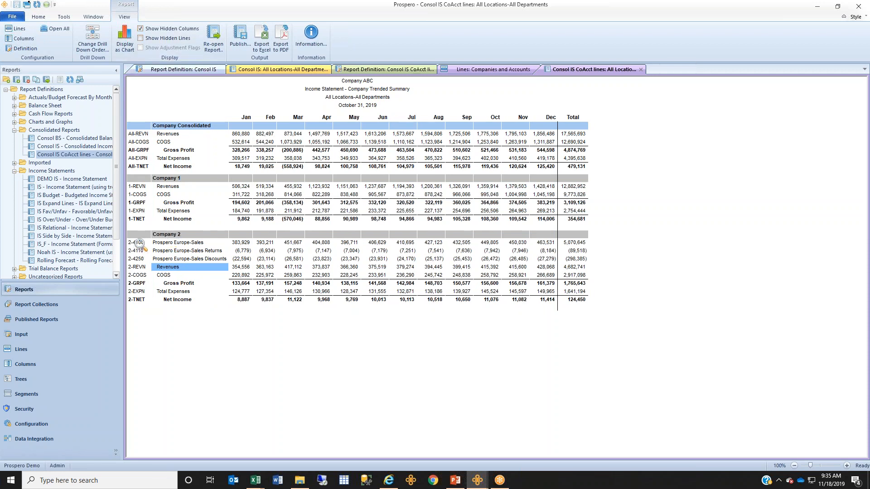
{"action": "left_click", "coordinate": [138, 242]}
{"action": "key", "text": "Down"}
{"action": "key", "text": "Down"}
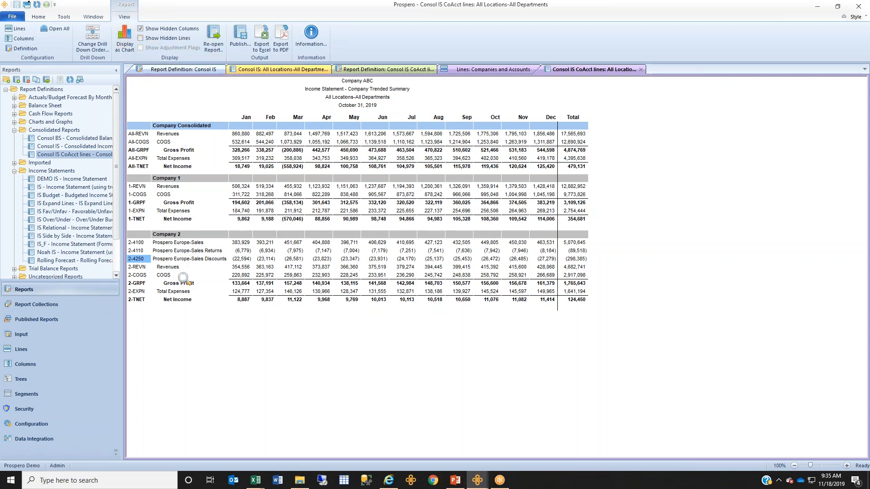
{"action": "left_click", "coordinate": [180, 267]}
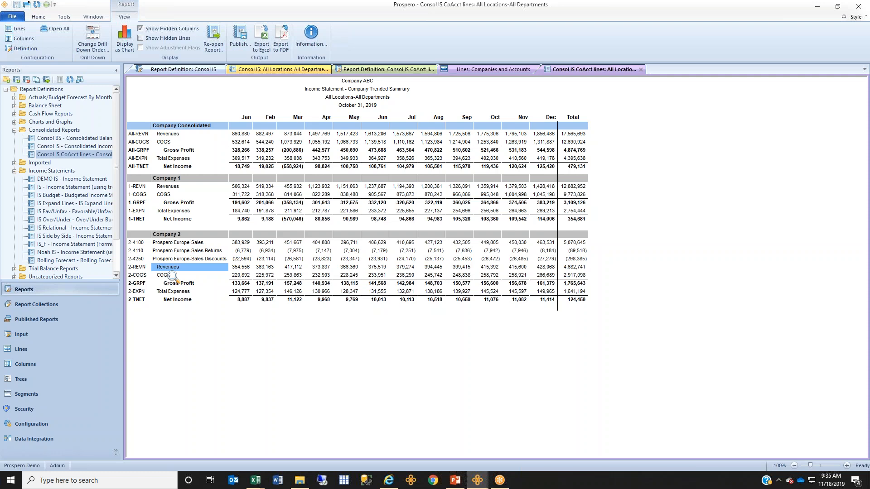
- Review the Company, Natural, Location and Department entries in the Segment Definition, and close it without changes
{"action": "left_click", "coordinate": [72, 394]}
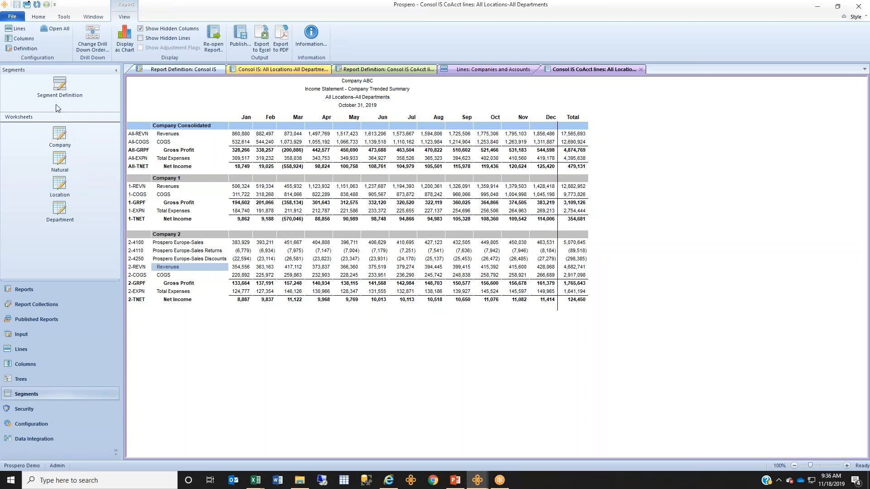
{"action": "left_click", "coordinate": [59, 85]}
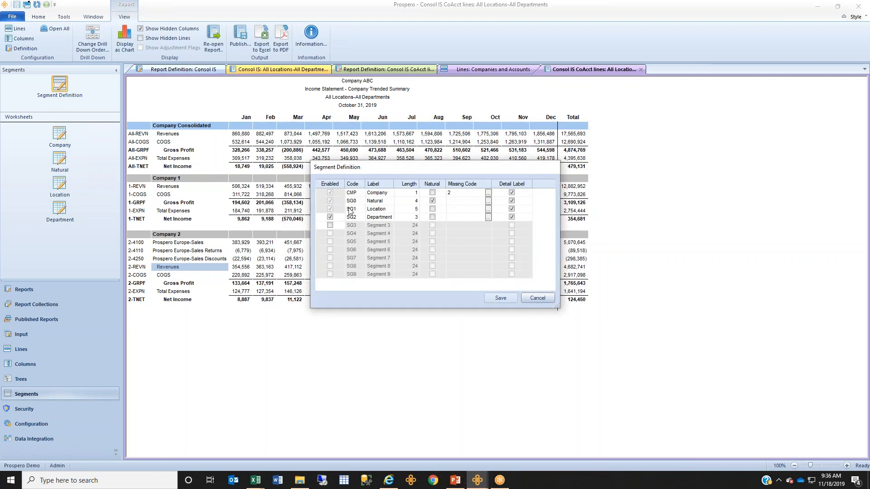
{"action": "left_click", "coordinate": [380, 204]}
{"action": "left_click", "coordinate": [387, 209]}
{"action": "left_click", "coordinate": [385, 217]}
{"action": "left_click", "coordinate": [342, 195]}
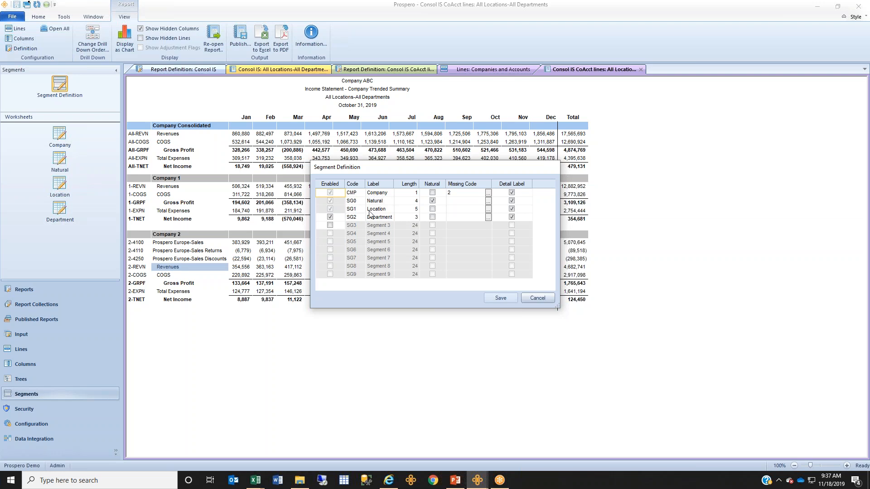
{"action": "left_click", "coordinate": [533, 298]}
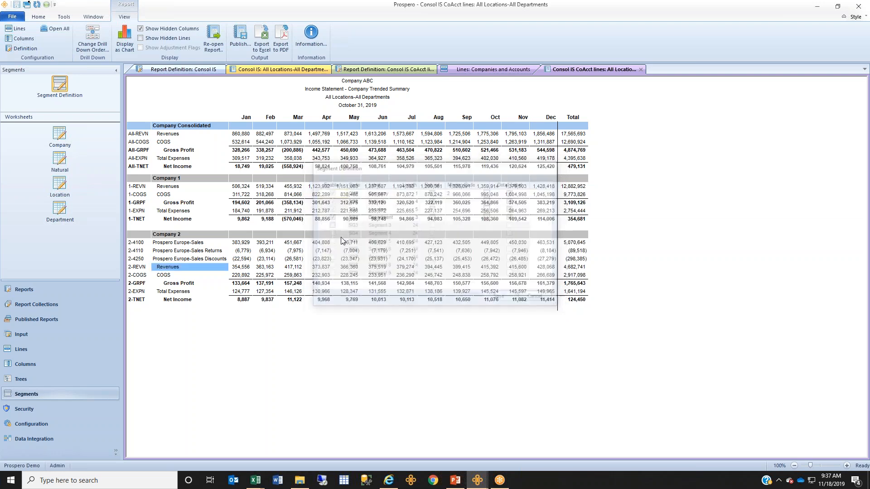
- Enter company code 4 with the label New Company in the Company segment worksheet, and close it without saving
{"action": "double_click", "coordinate": [60, 135]}
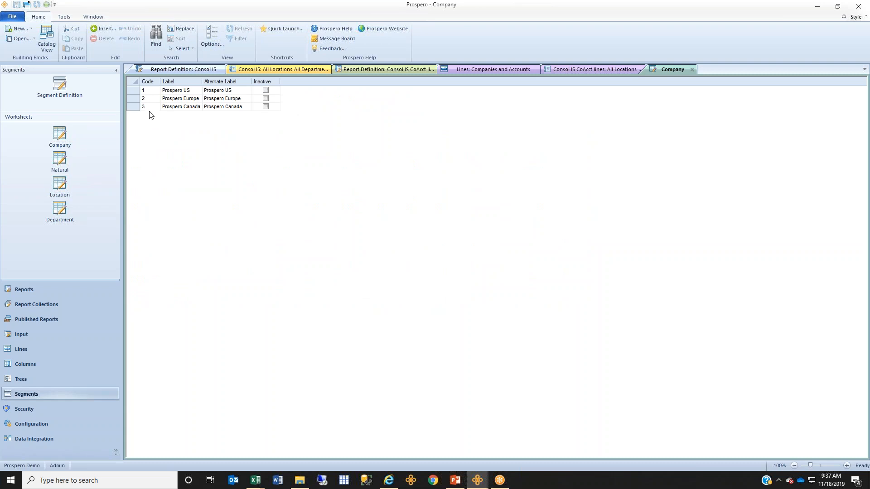
{"action": "left_click", "coordinate": [148, 108]}
{"action": "key", "text": "Down"}
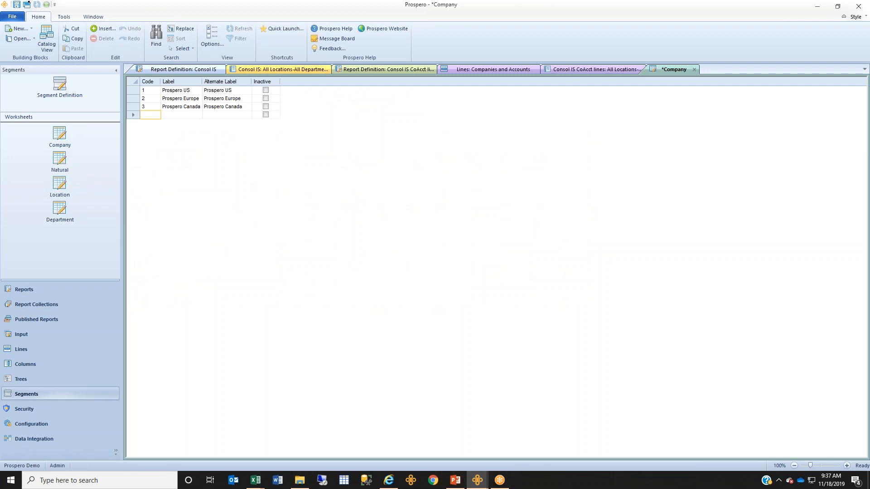
{"action": "key", "text": "Tab"}
{"action": "type", "text": "New Company"}
{"action": "key", "text": "BackSpace"}
{"action": "key", "text": "BackSpace"}
{"action": "key", "text": "BackSpace"}
{"action": "key", "text": "BackSpace"}
{"action": "type", "text": "pany"}
{"action": "left_click", "coordinate": [693, 70]}
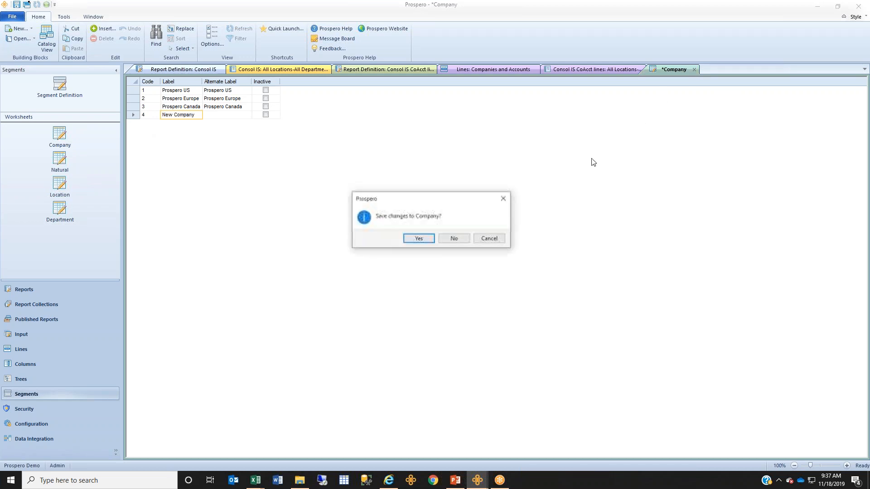
{"action": "left_click", "coordinate": [453, 237]}
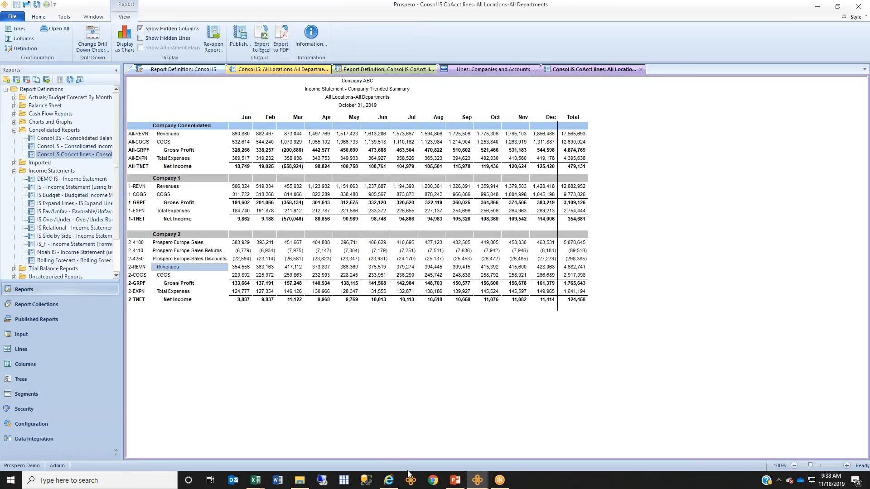
- Switch to the PowerPoint Multi Company Consolidations slide and point out the Trees and Report Collections bullets
{"action": "left_click", "coordinate": [454, 480]}
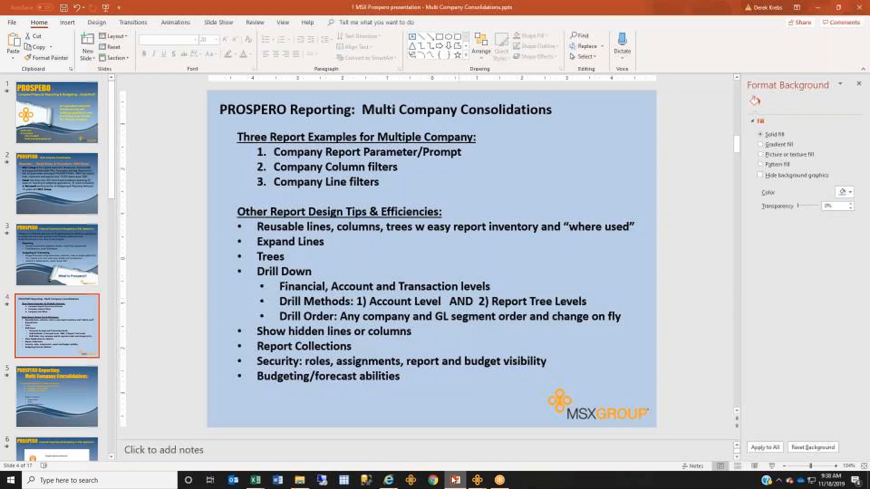
{"action": "double_click", "coordinate": [286, 256]}
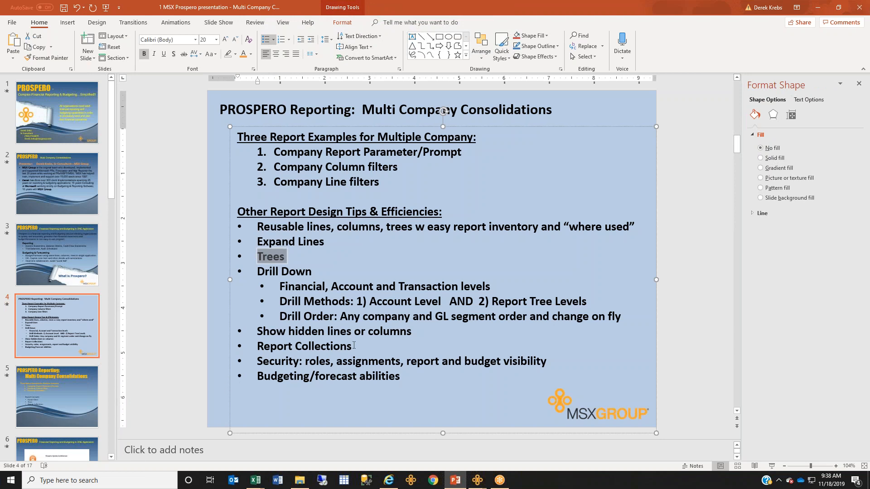
{"action": "left_click_drag", "start_coordinate": [355, 342], "coordinate": [286, 345]}
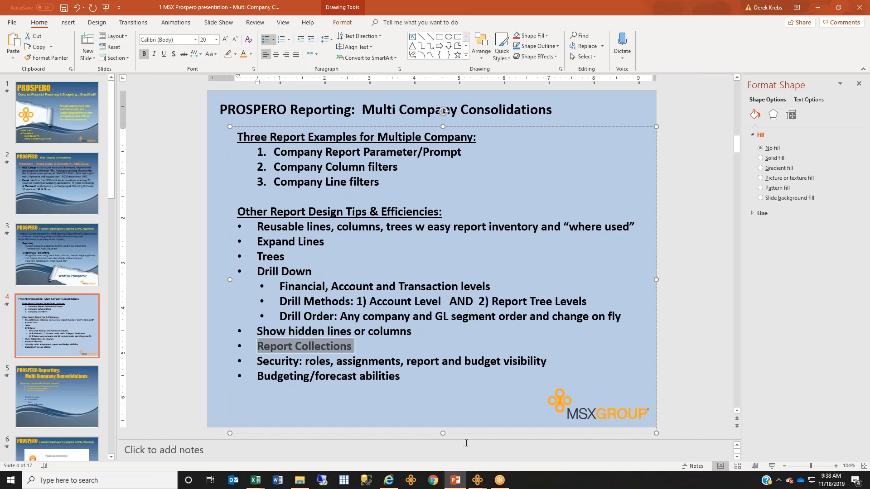
{"action": "left_click", "coordinate": [288, 256]}
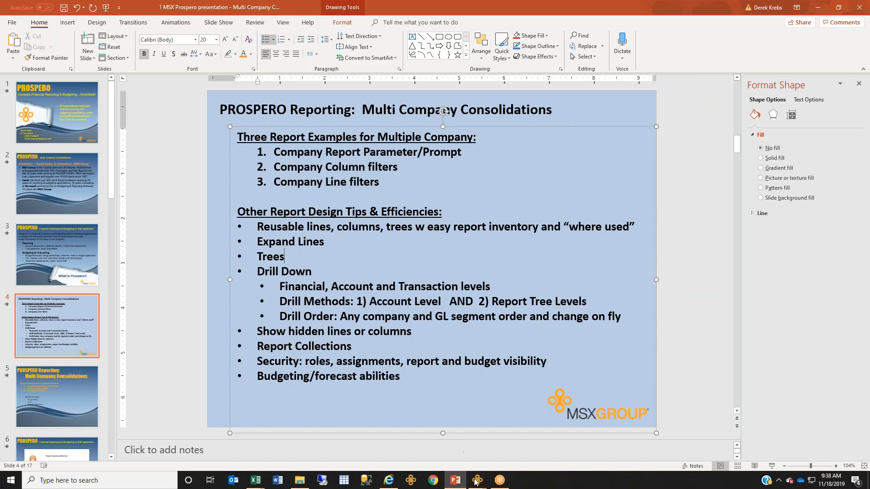
- Return to the Prospero Admin window and open the TNET - Net Income tree from the Natural tree definitions
{"action": "mouse_move", "coordinate": [477, 480]}
{"action": "left_click", "coordinate": [412, 436]}
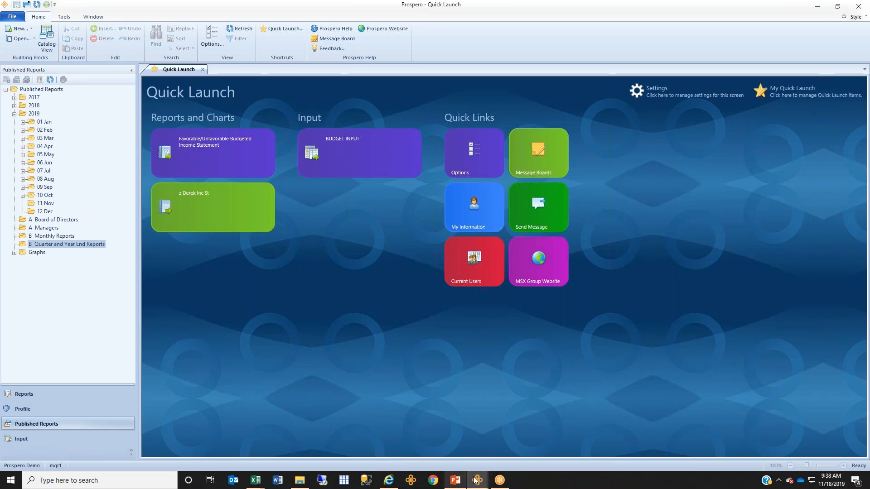
{"action": "mouse_move", "coordinate": [478, 479]}
{"action": "left_click", "coordinate": [499, 458]}
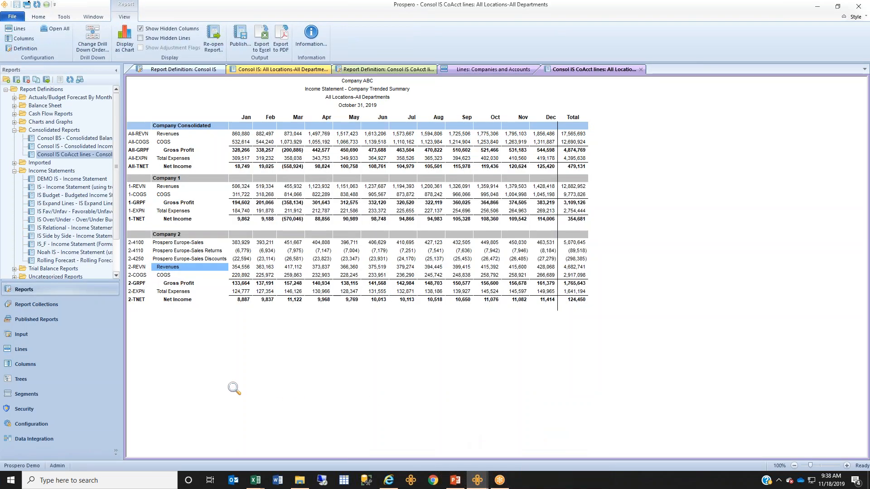
{"action": "left_click", "coordinate": [46, 379]}
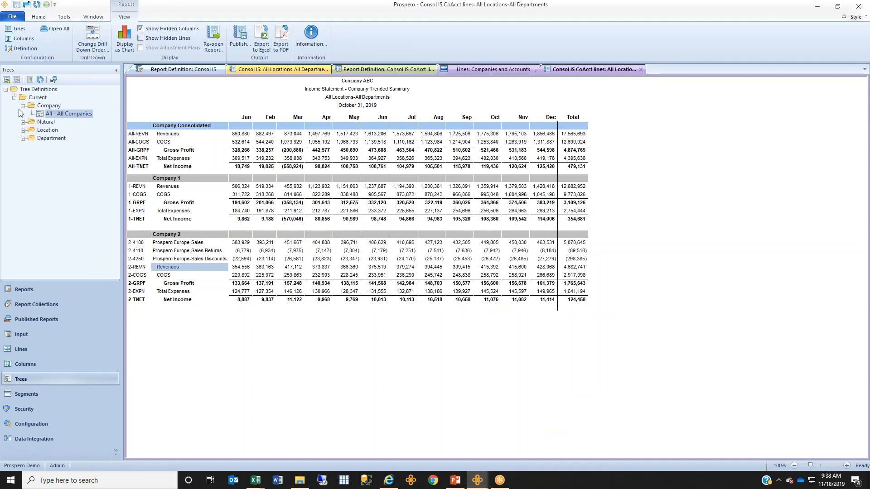
{"action": "left_click", "coordinate": [23, 122]}
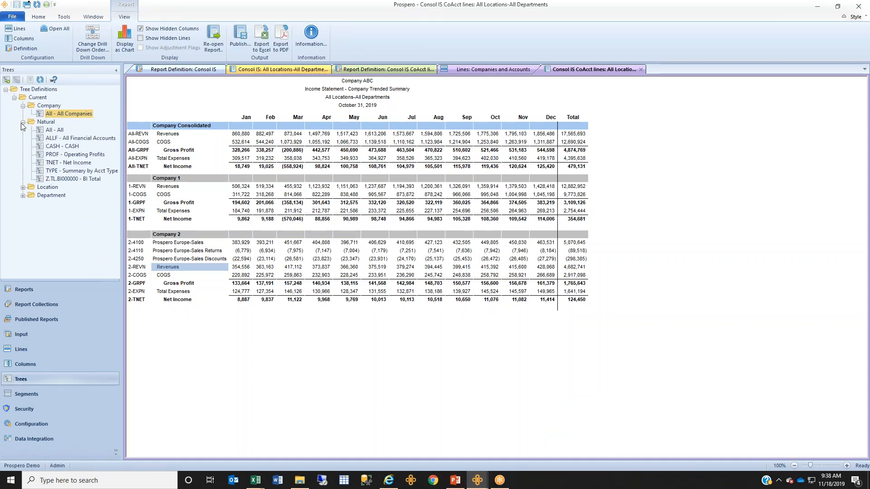
{"action": "left_click", "coordinate": [43, 123]}
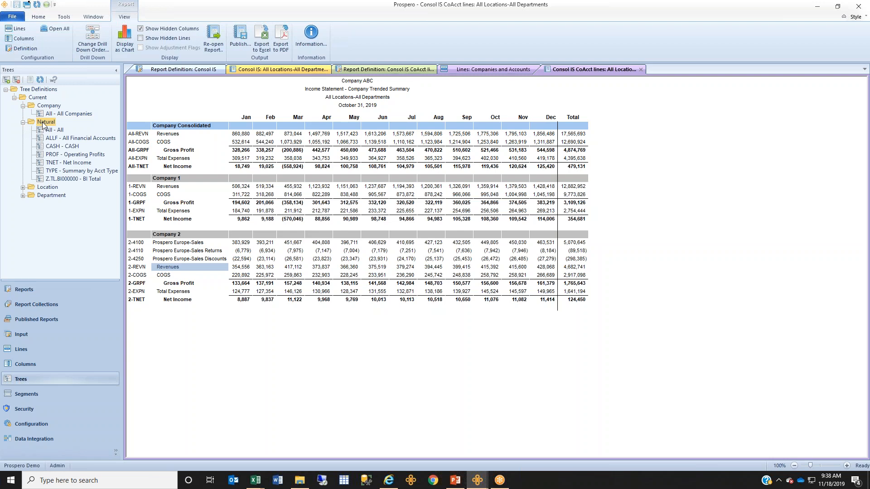
{"action": "left_click", "coordinate": [49, 163]}
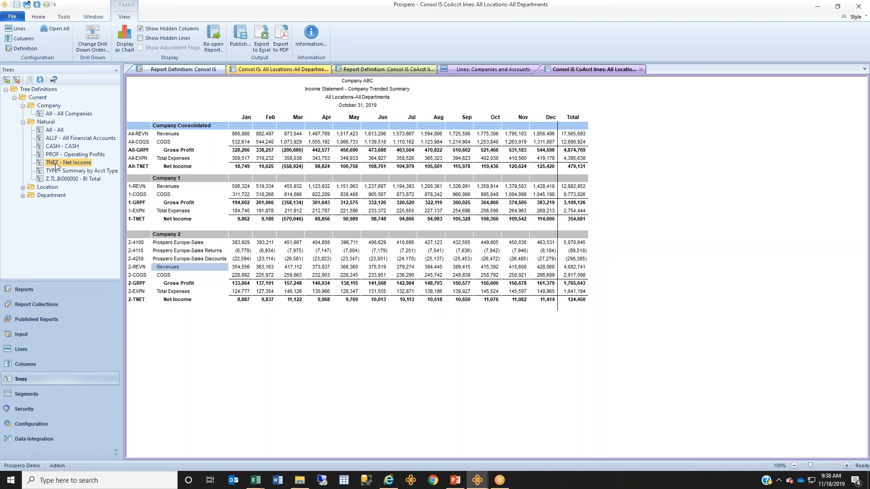
{"action": "double_click", "coordinate": [56, 164]}
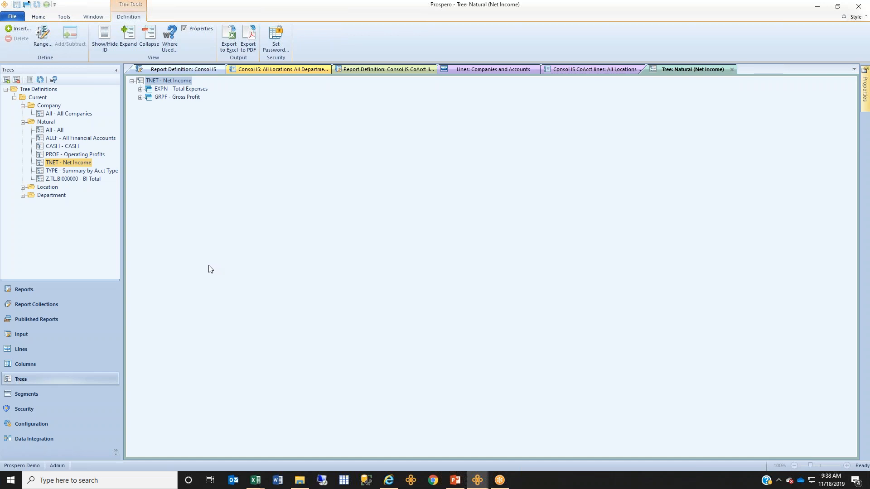
- Expand Total Expenses, Gross Profit and Revenues in the Net Income tree, and examine their account ranges and the available node commands
{"action": "left_click_drag", "start_coordinate": [142, 97], "coordinate": [140, 103]}
{"action": "left_click", "coordinate": [140, 105]}
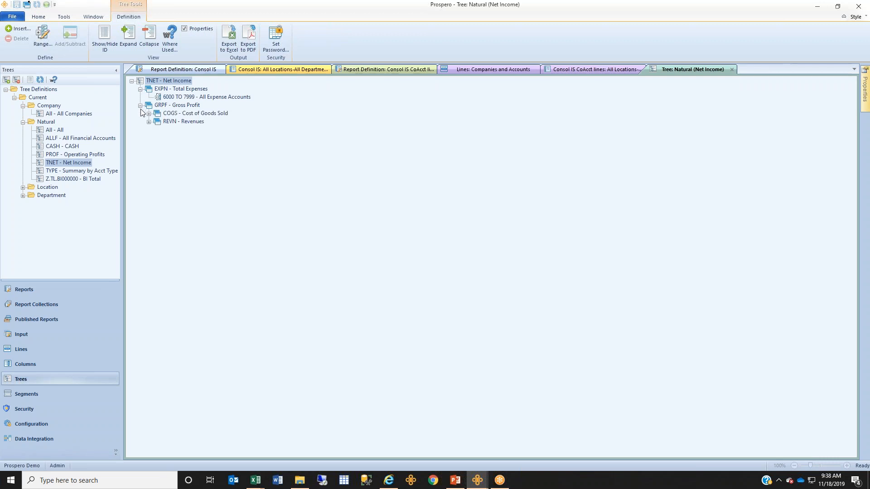
{"action": "left_click", "coordinate": [148, 122]}
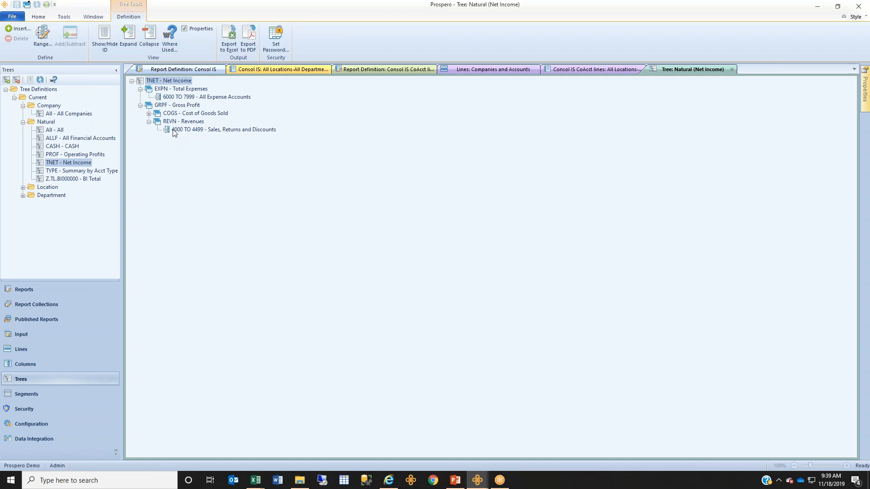
{"action": "left_click", "coordinate": [172, 90]}
{"action": "left_click", "coordinate": [177, 121]}
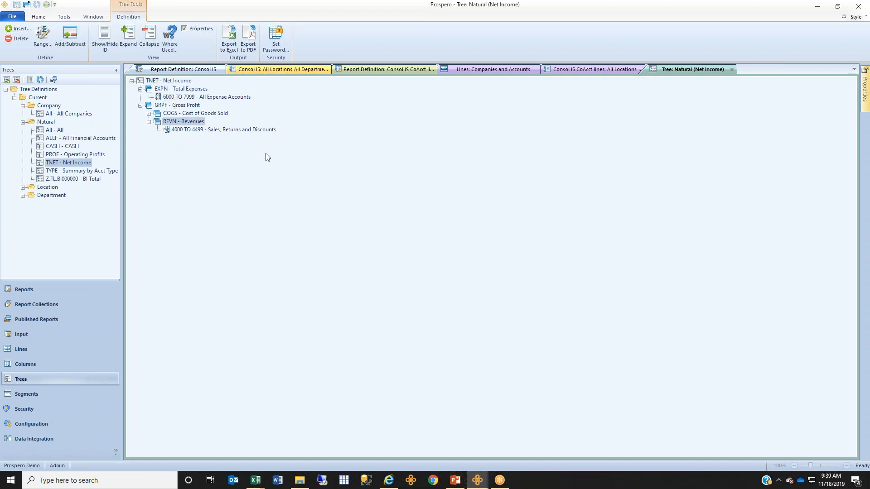
{"action": "right_click", "coordinate": [189, 89]}
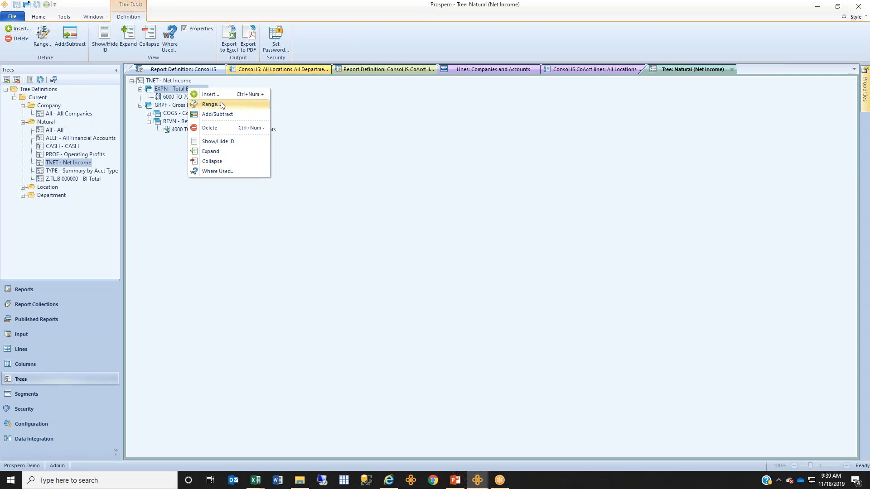
{"action": "left_click", "coordinate": [358, 102]}
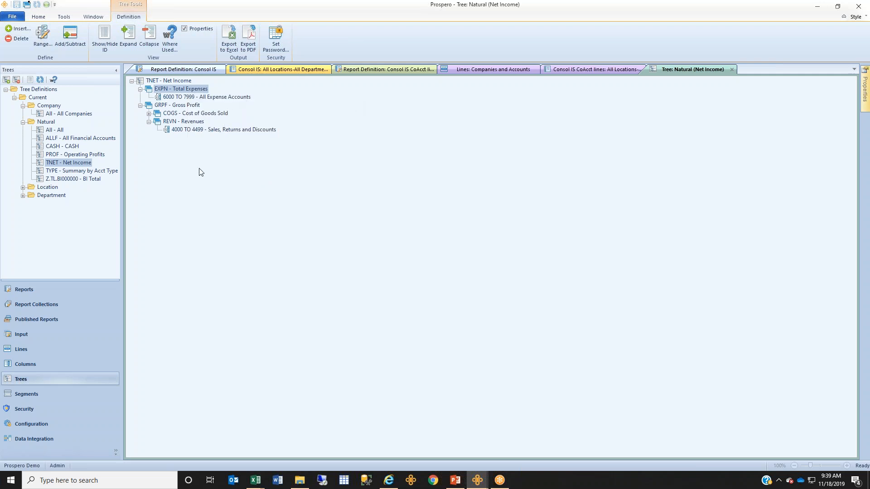
- Look up where the EXPN - Total Expenses node is used, widen the list to read the types, and close it
{"action": "right_click", "coordinate": [188, 90]}
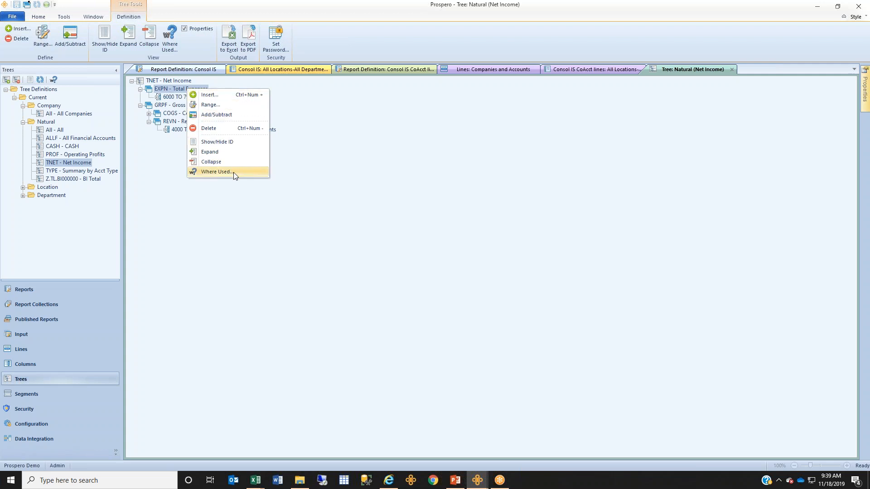
{"action": "left_click", "coordinate": [216, 171]}
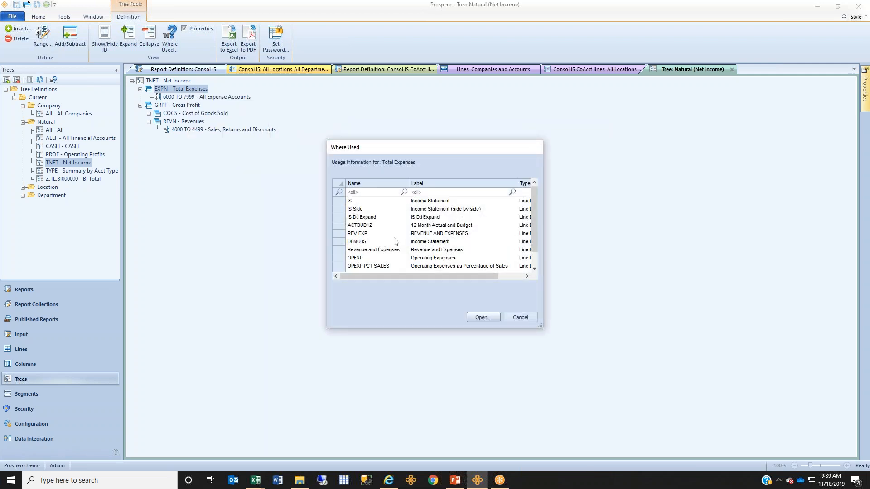
{"action": "left_click_drag", "start_coordinate": [544, 333], "coordinate": [653, 344]}
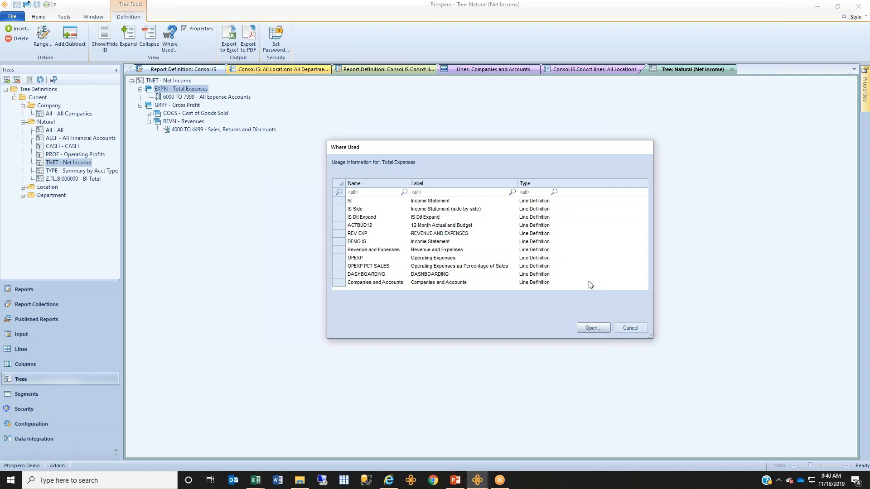
{"action": "left_click", "coordinate": [629, 328]}
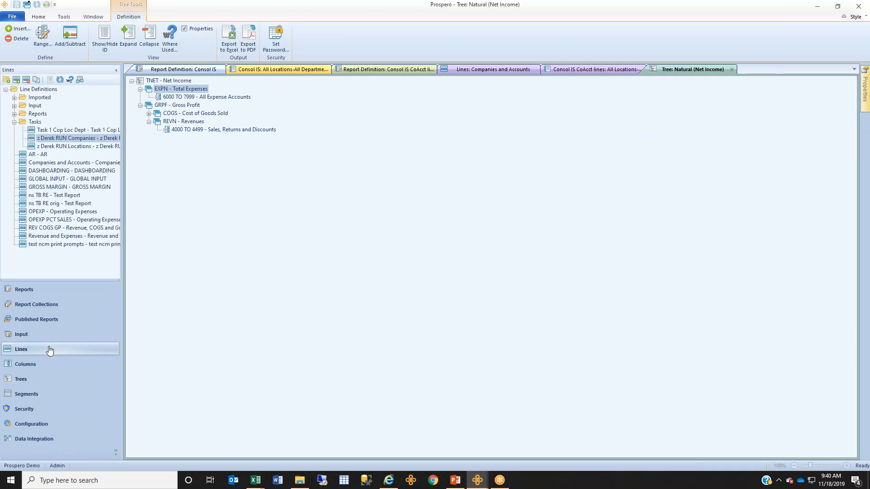
- Look up where the IS - Income Statement line definition is used, widen the list to read the report types, and close it
{"action": "left_click", "coordinate": [14, 113]}
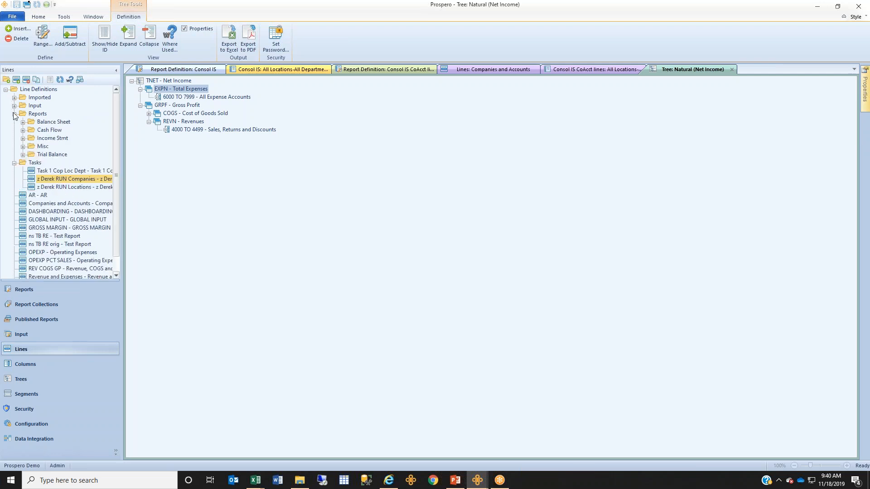
{"action": "left_click", "coordinate": [23, 138]}
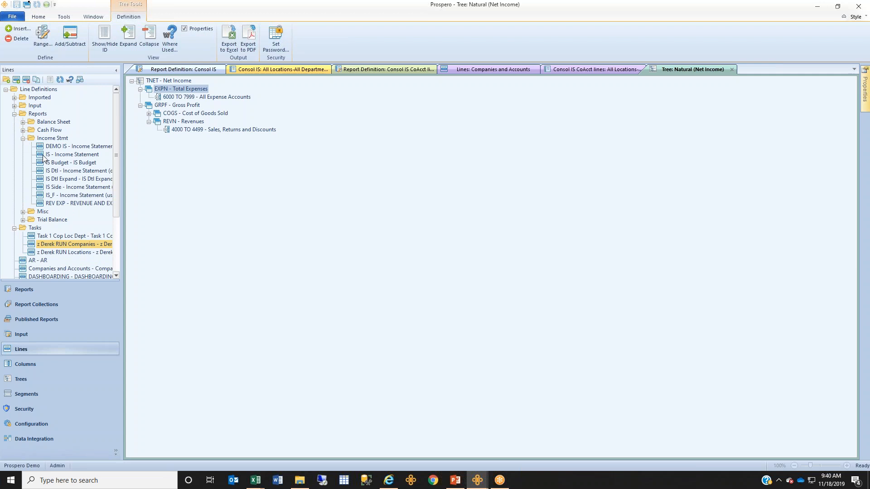
{"action": "left_click", "coordinate": [44, 156]}
{"action": "right_click", "coordinate": [44, 156]}
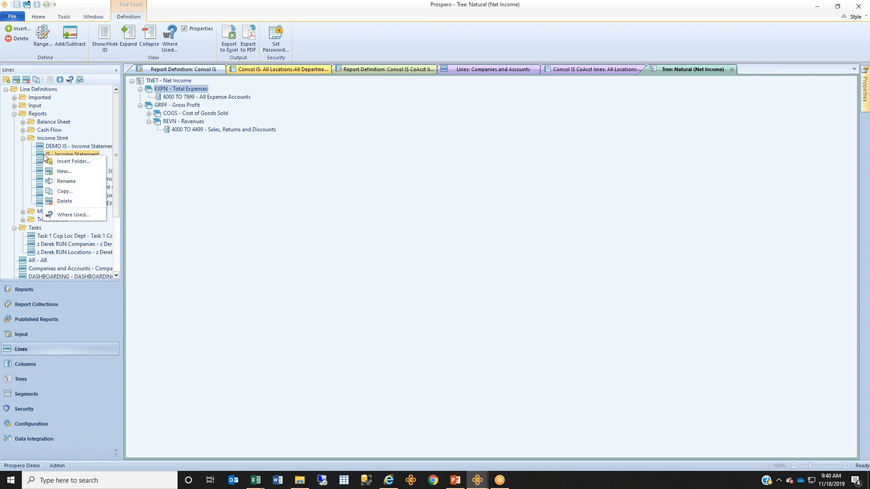
{"action": "left_click", "coordinate": [86, 213]}
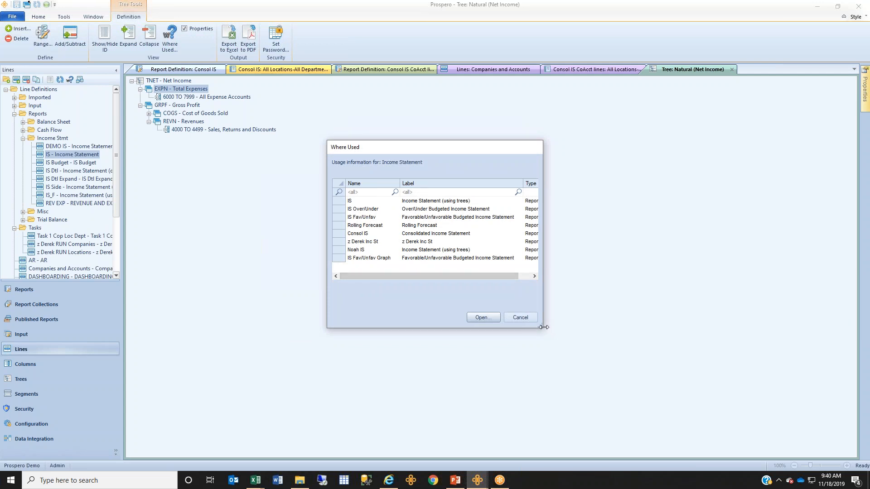
{"action": "left_click_drag", "start_coordinate": [540, 326], "coordinate": [677, 346]}
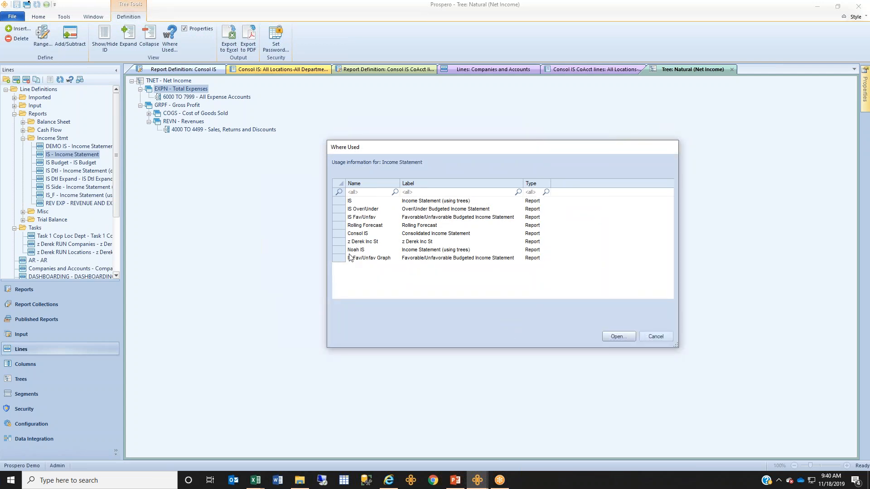
{"action": "left_click", "coordinate": [659, 339]}
- Open the Activity Log to review recent user changes
{"action": "left_click", "coordinate": [59, 20]}
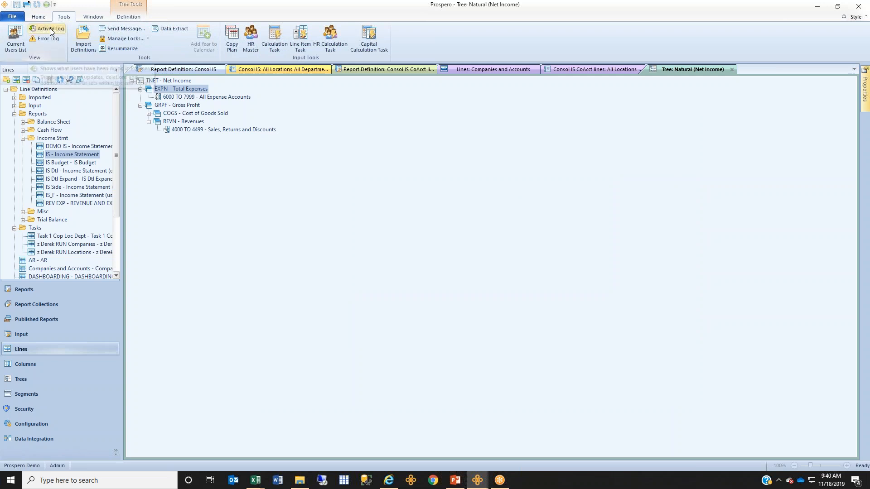
{"action": "left_click", "coordinate": [50, 28]}
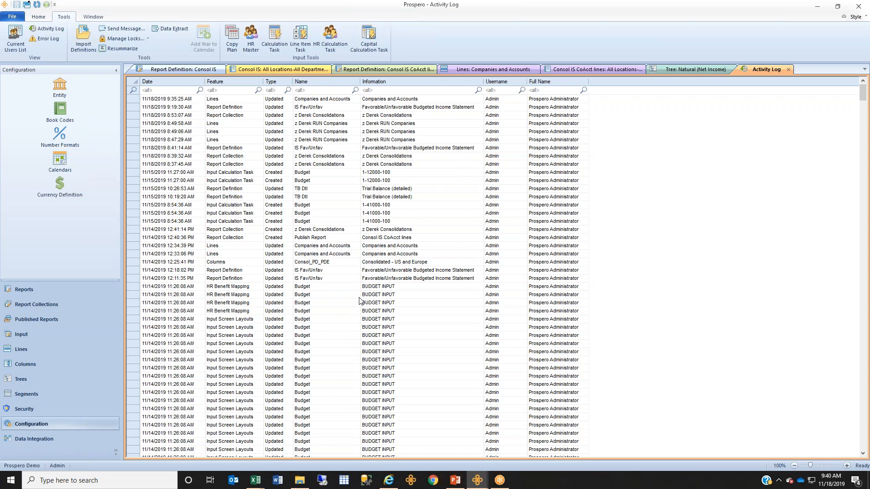
- Open the Feedback form, review its feedback types and prefilled email address field, and close it without submitting
{"action": "left_click", "coordinate": [37, 17]}
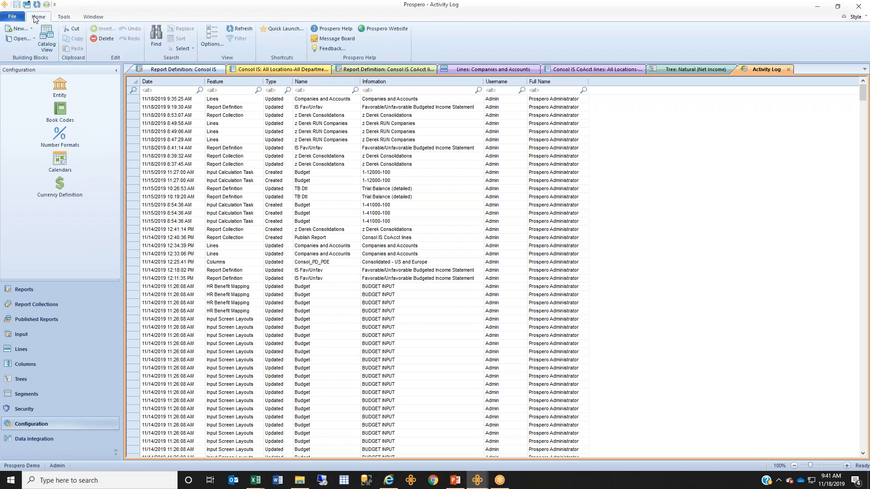
{"action": "left_click", "coordinate": [336, 50]}
{"action": "left_click_drag", "start_coordinate": [156, 9], "coordinate": [451, 145]}
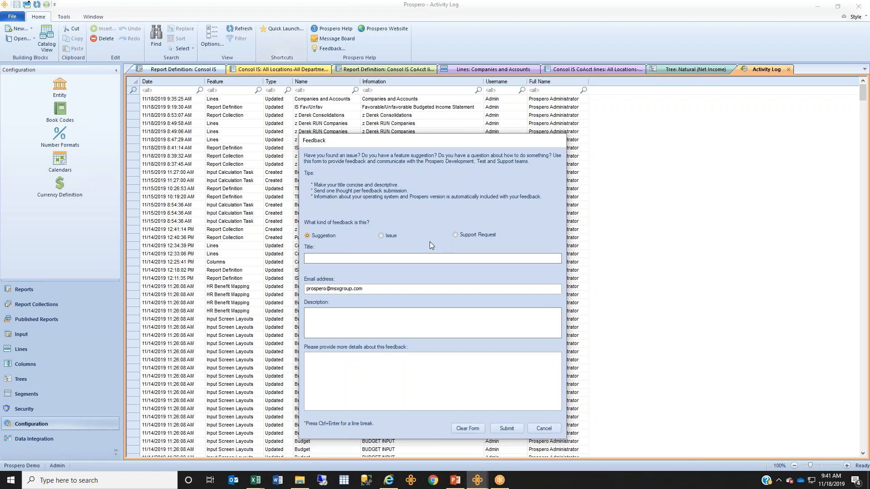
{"action": "left_click_drag", "start_coordinate": [399, 289], "coordinate": [233, 292]}
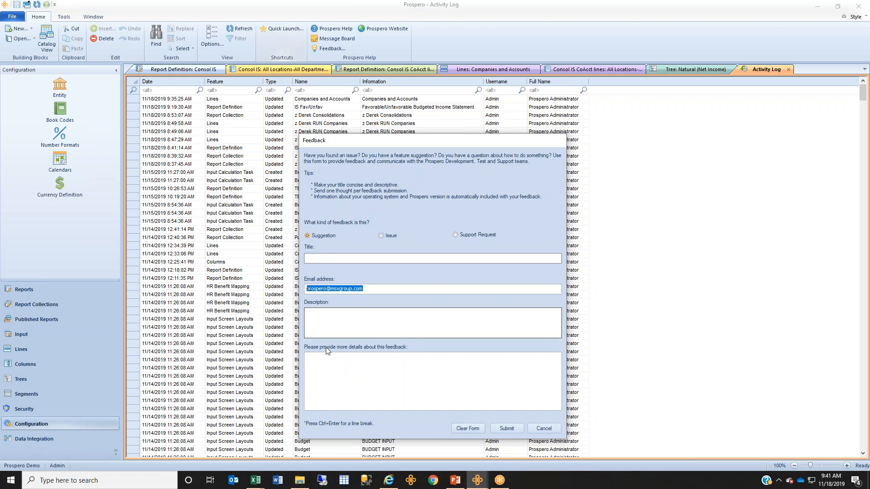
{"action": "left_click", "coordinate": [544, 428]}
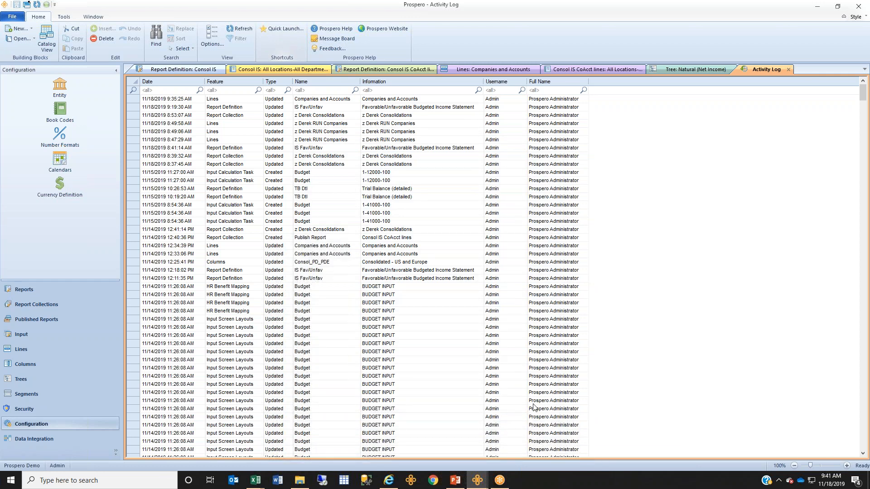
- Close the Activity Log, the Net Income tree and the Consol IS CoAcct lines report
{"action": "left_click", "coordinate": [789, 69]}
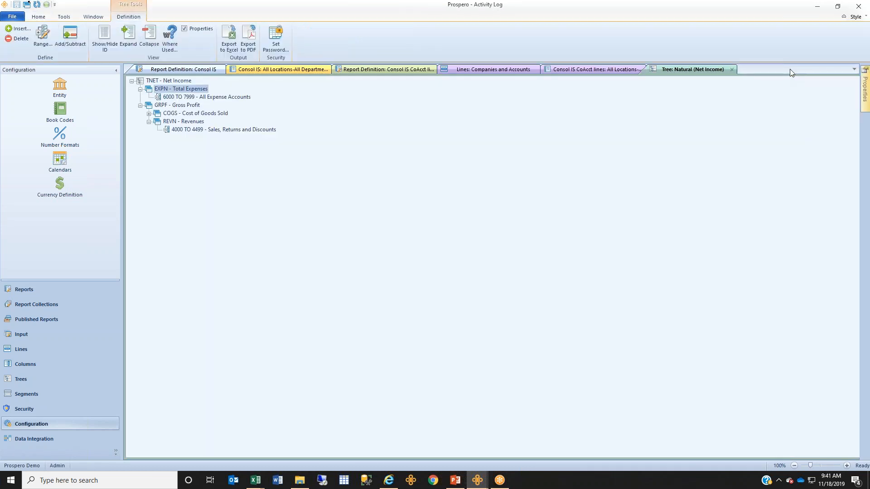
{"action": "left_click", "coordinate": [733, 70]}
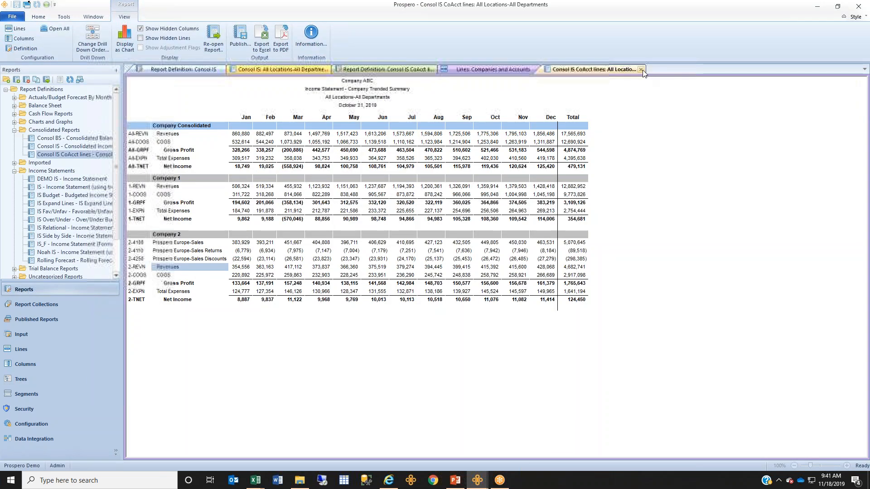
{"action": "left_click", "coordinate": [643, 69]}
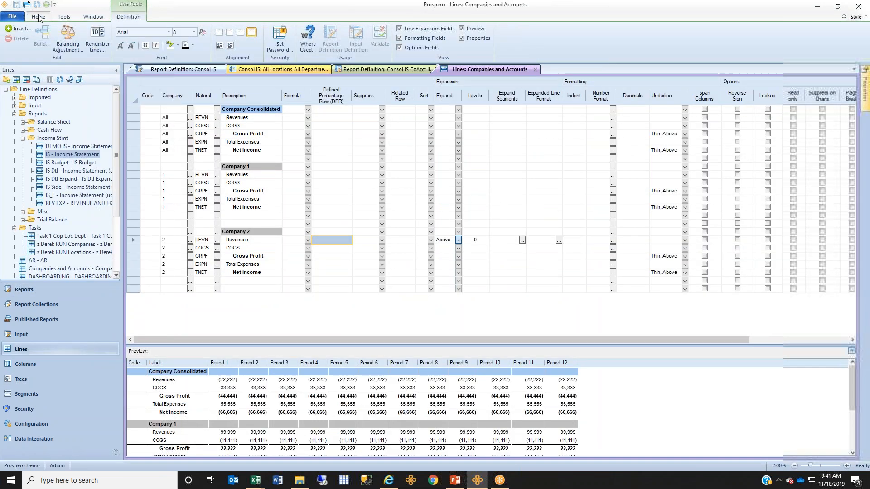
- Open the security user definitions and examine the permissions granted to mgr1 under the Budget Input role
{"action": "left_click", "coordinate": [39, 17]}
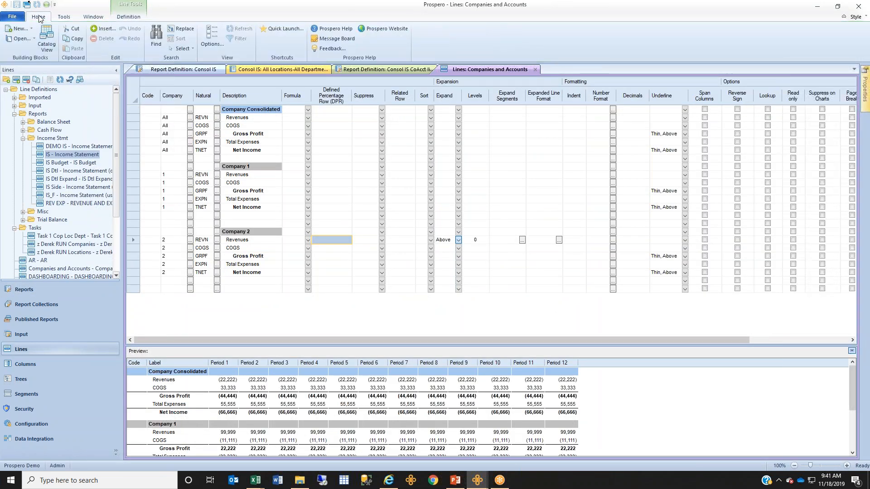
{"action": "left_click", "coordinate": [25, 409]}
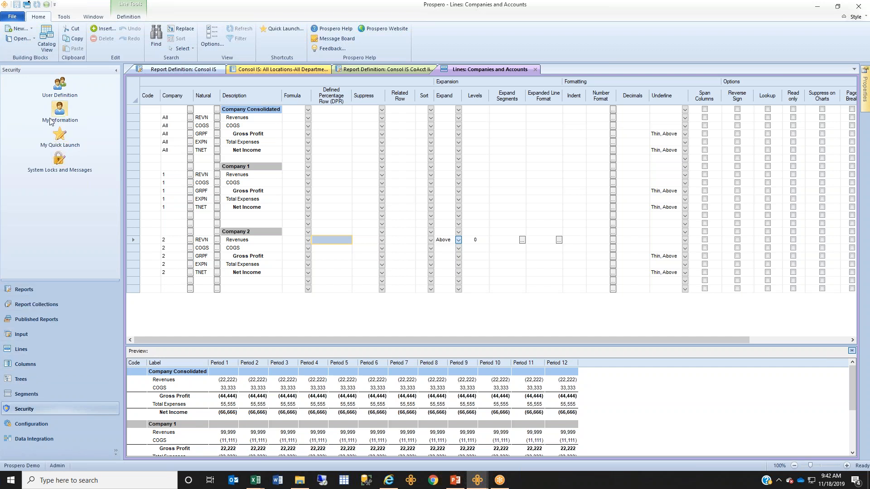
{"action": "left_click", "coordinate": [63, 91]}
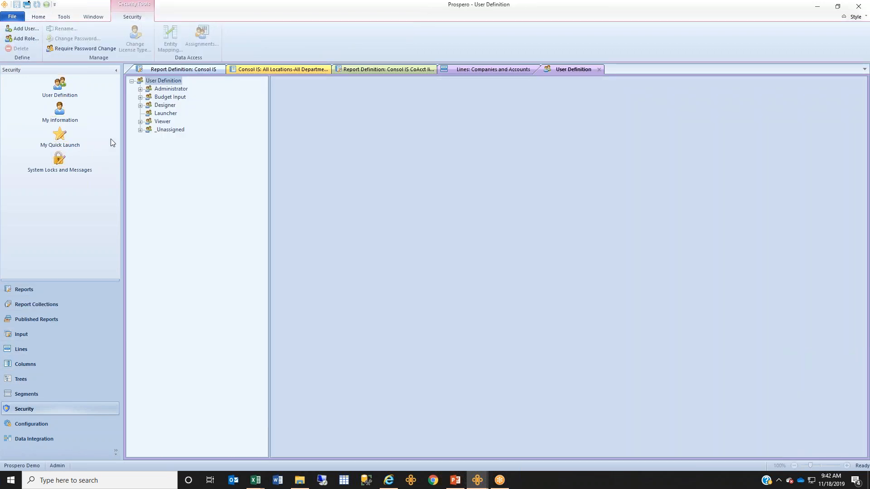
{"action": "left_click", "coordinate": [141, 96]}
{"action": "left_click", "coordinate": [169, 105]}
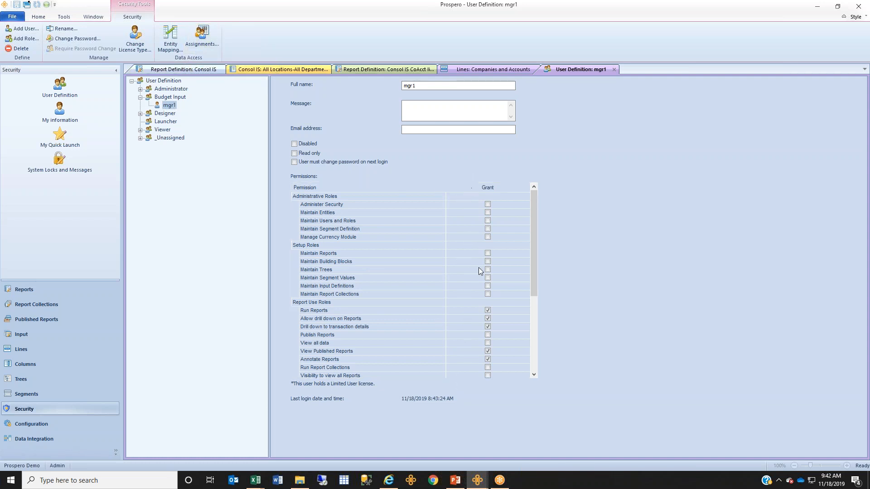
{"action": "left_click", "coordinate": [533, 365]}
{"action": "left_click_drag", "start_coordinate": [534, 363], "coordinate": [536, 262]}
- Switch to PowerPoint, open slide 10 and highlight the current challenges for Security Setup and Security Roles
{"action": "left_click", "coordinate": [455, 480]}
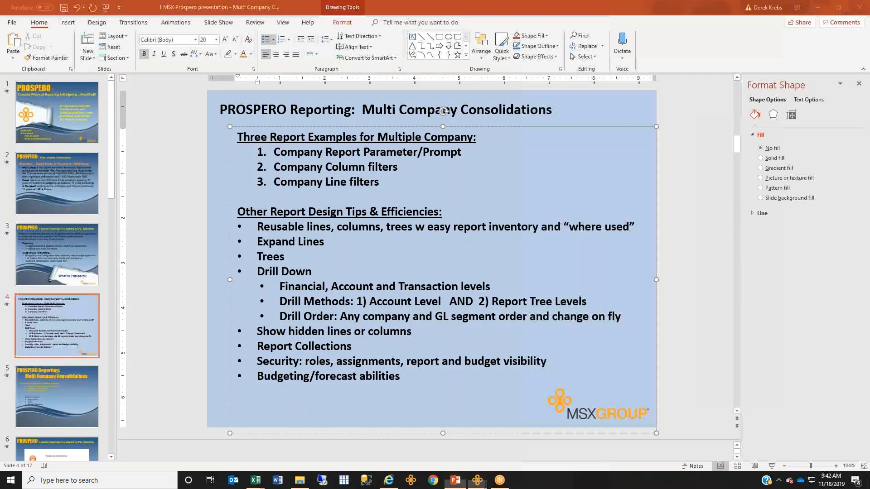
{"action": "left_click", "coordinate": [110, 425]}
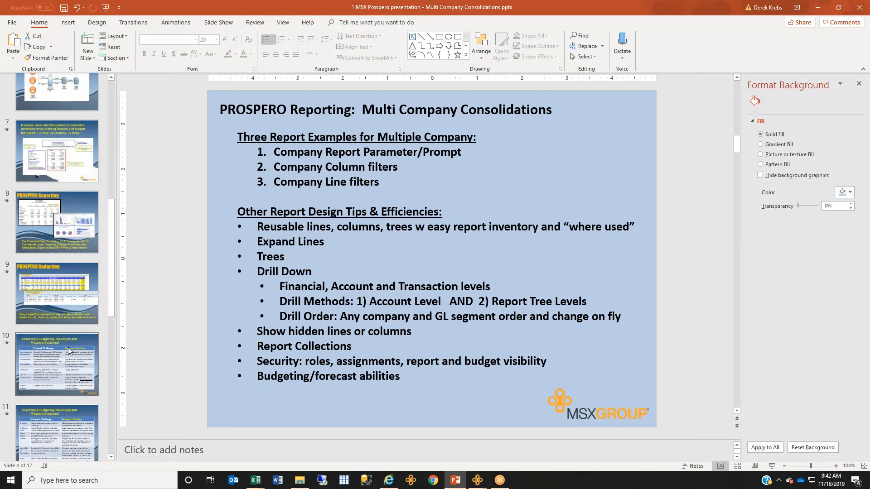
{"action": "left_click", "coordinate": [69, 354]}
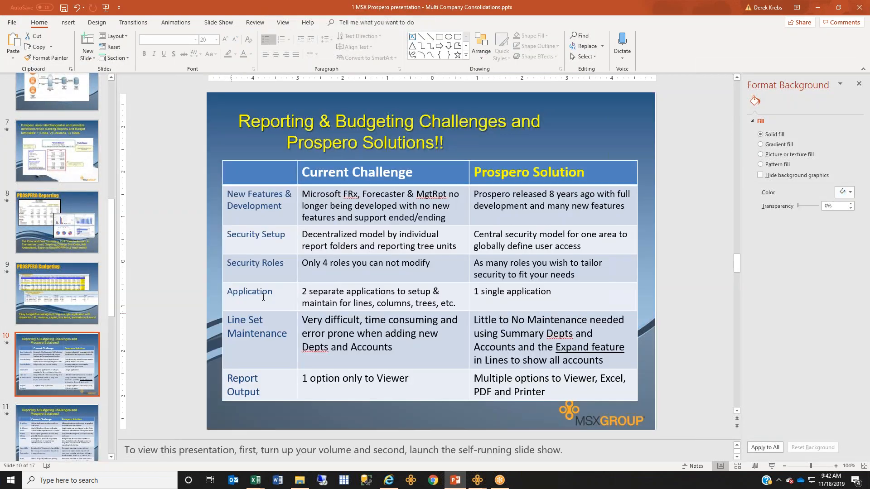
{"action": "left_click_drag", "start_coordinate": [302, 232], "coordinate": [323, 235]}
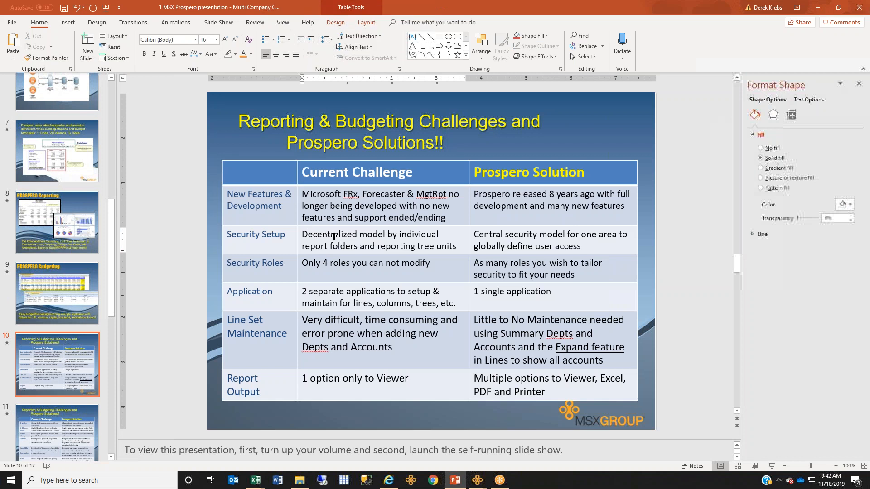
{"action": "left_click_drag", "start_coordinate": [457, 246], "coordinate": [307, 236]}
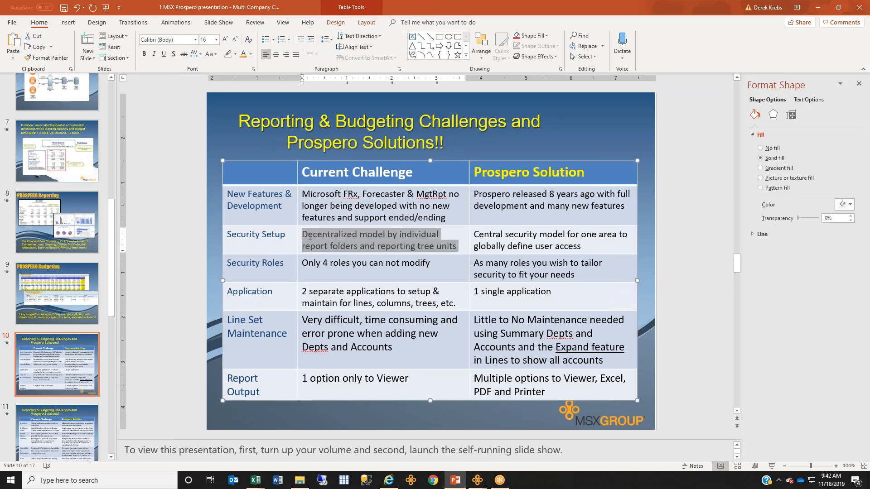
{"action": "left_click", "coordinate": [300, 264]}
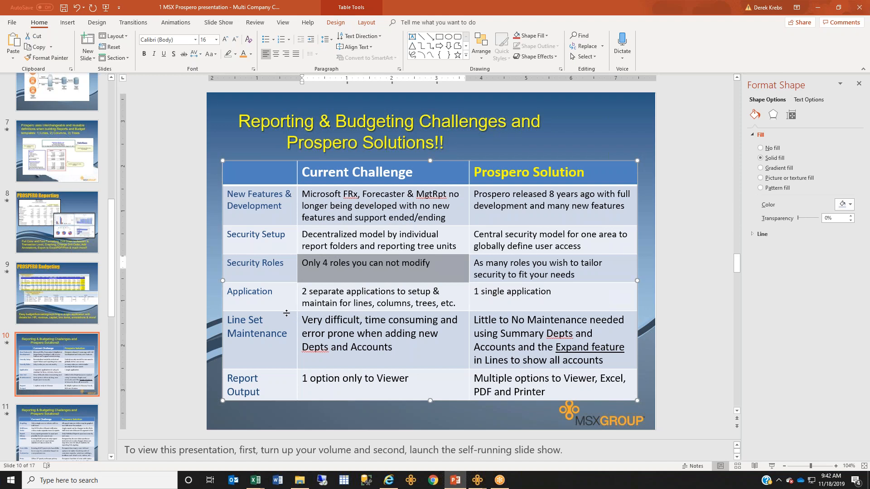
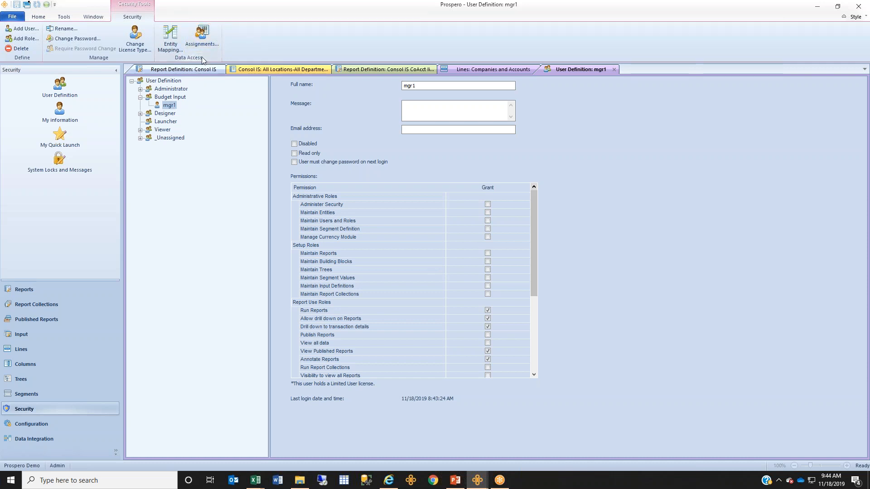
- Open mgr1's data access assignments, insert two new rows and delete one of them
{"action": "left_click", "coordinate": [202, 49]}
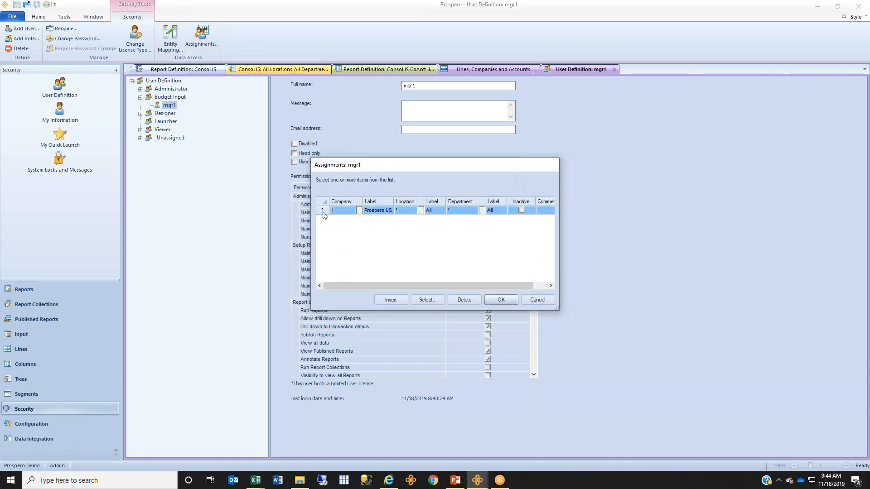
{"action": "left_click", "coordinate": [390, 300]}
{"action": "left_click", "coordinate": [392, 300]}
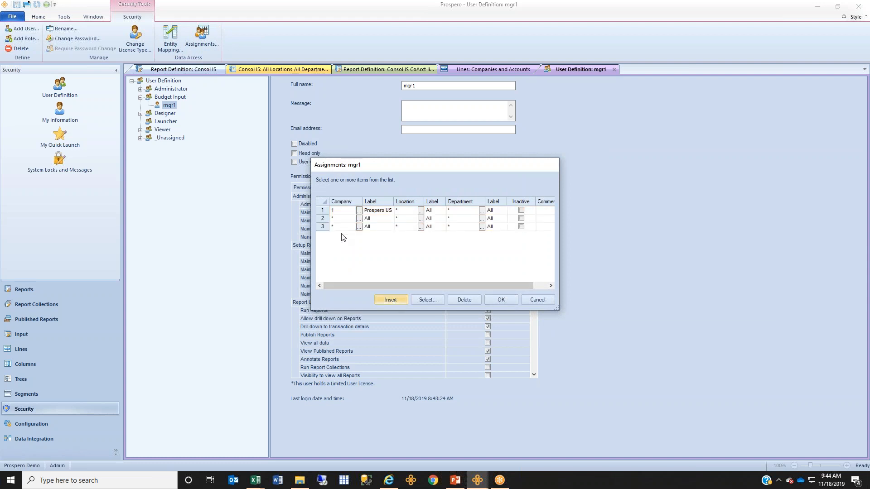
{"action": "left_click", "coordinate": [324, 220]}
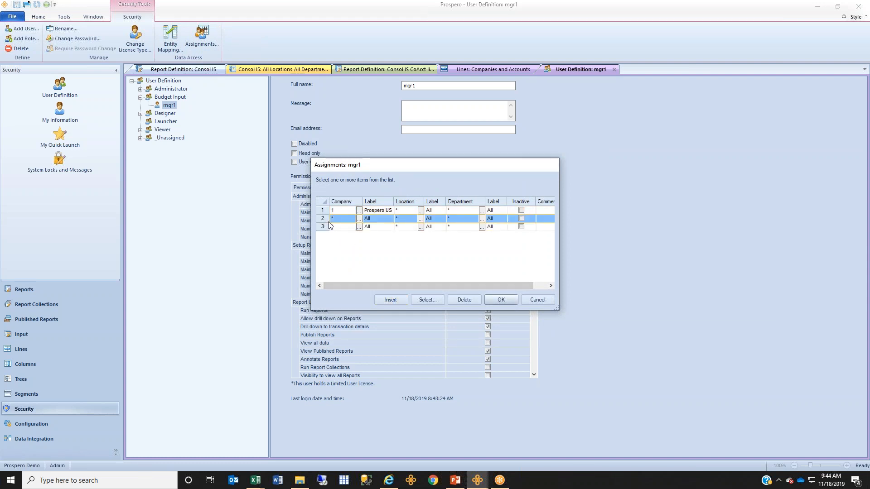
{"action": "left_click", "coordinate": [464, 299]}
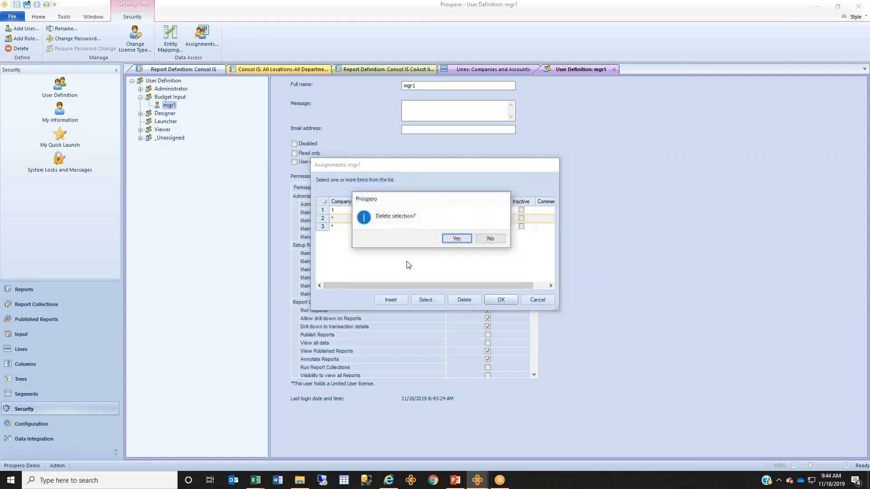
{"action": "left_click", "coordinate": [457, 238]}
{"action": "left_click", "coordinate": [323, 219]}
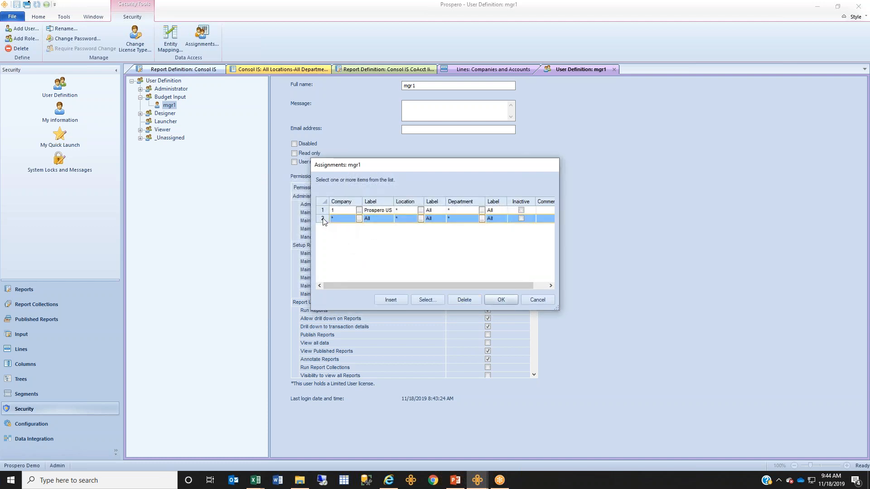
- Review the company choices for mgr1's first assignment row, keeping 1 - Prospero US
{"action": "left_click", "coordinate": [323, 211]}
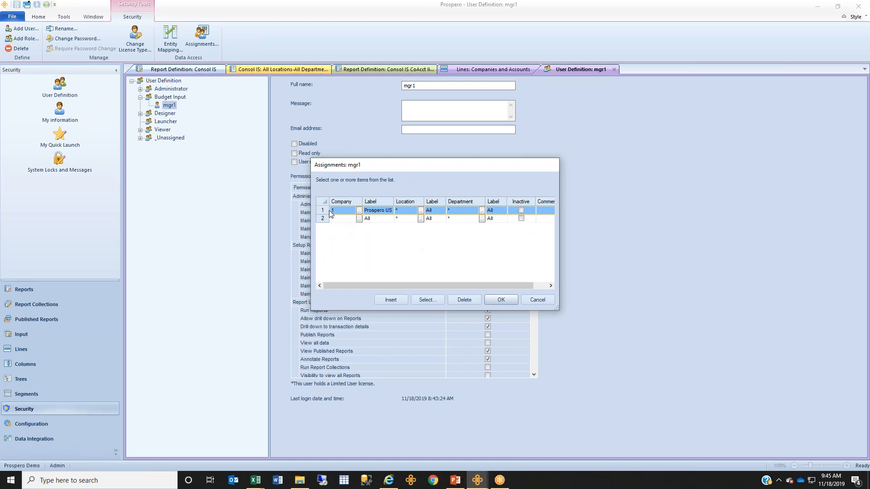
{"action": "left_click", "coordinate": [359, 213]}
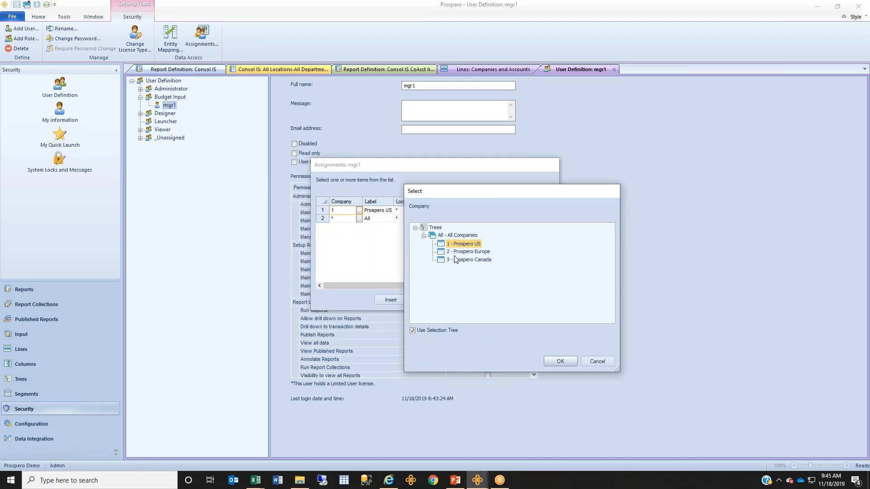
{"action": "left_click", "coordinate": [560, 361]}
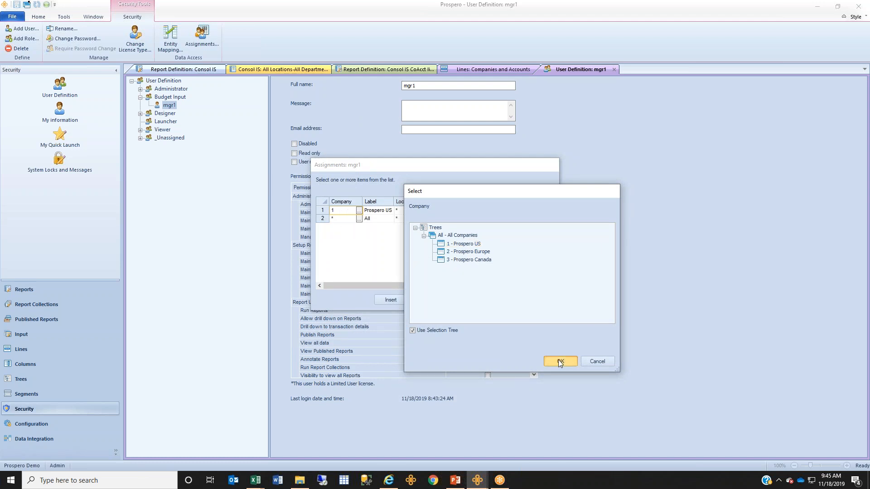
- Try restricting mgr1's Prospero US assignment to location 30000 - West from the Total Company by Region tree, and discard the assignment changes
{"action": "left_click", "coordinate": [322, 211]}
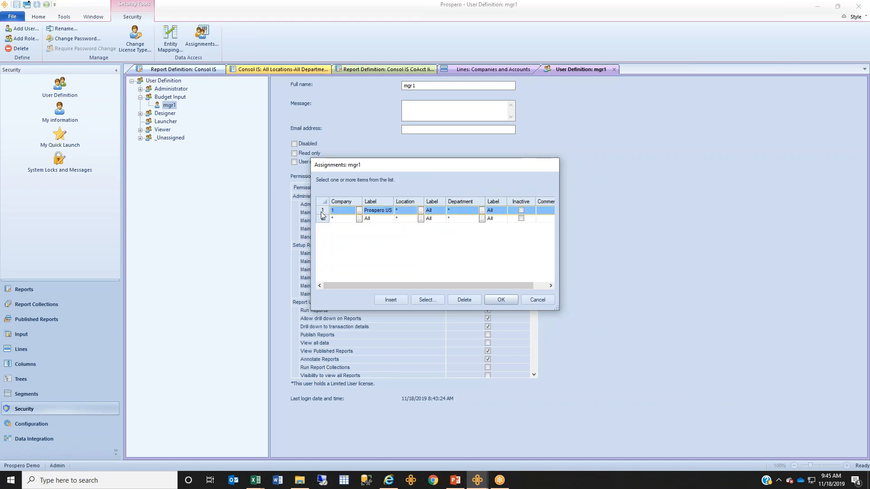
{"action": "left_click", "coordinate": [420, 211]}
{"action": "left_click_drag", "start_coordinate": [422, 149], "coordinate": [534, 243]}
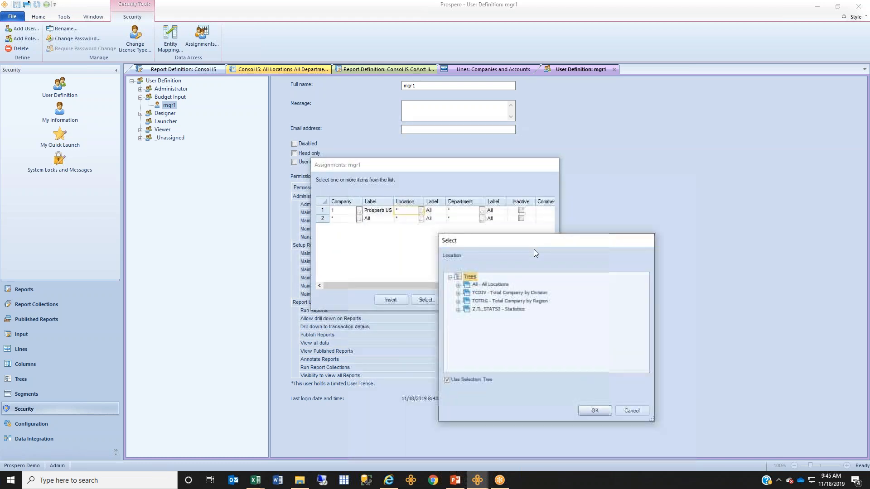
{"action": "left_click", "coordinate": [458, 301]}
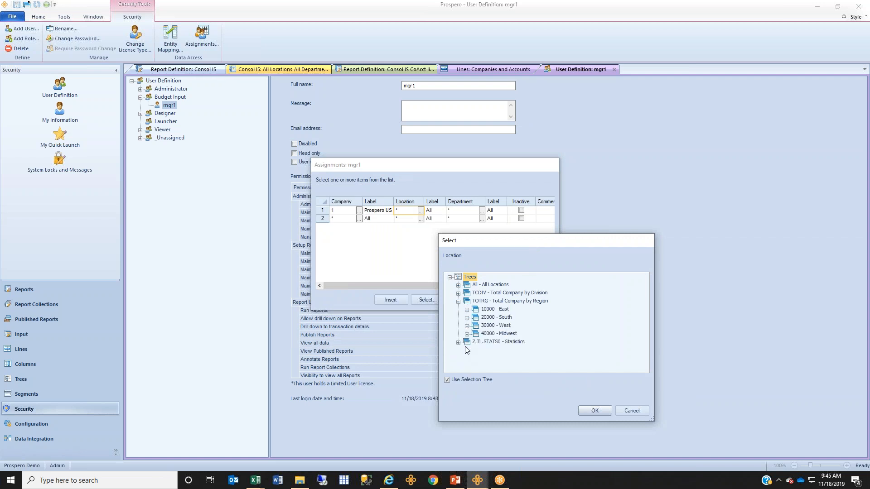
{"action": "left_click", "coordinate": [488, 326]}
{"action": "left_click", "coordinate": [466, 326]}
{"action": "left_click", "coordinate": [467, 359]}
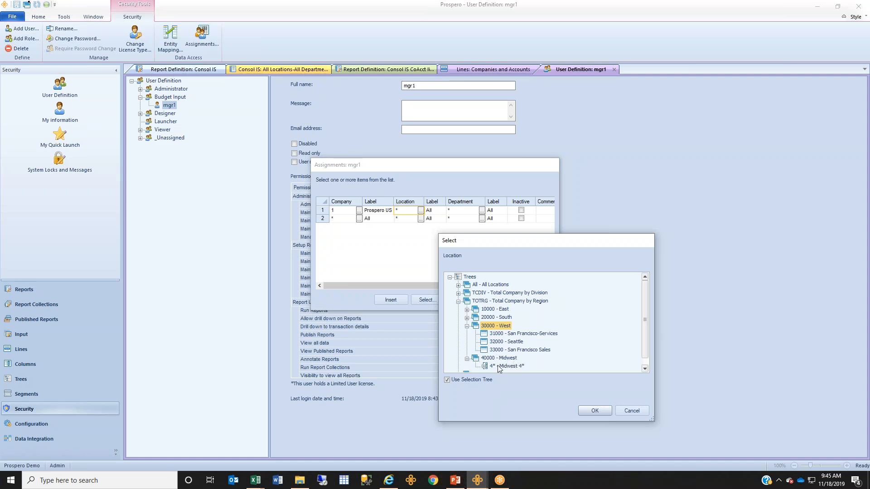
{"action": "left_click", "coordinate": [594, 411]}
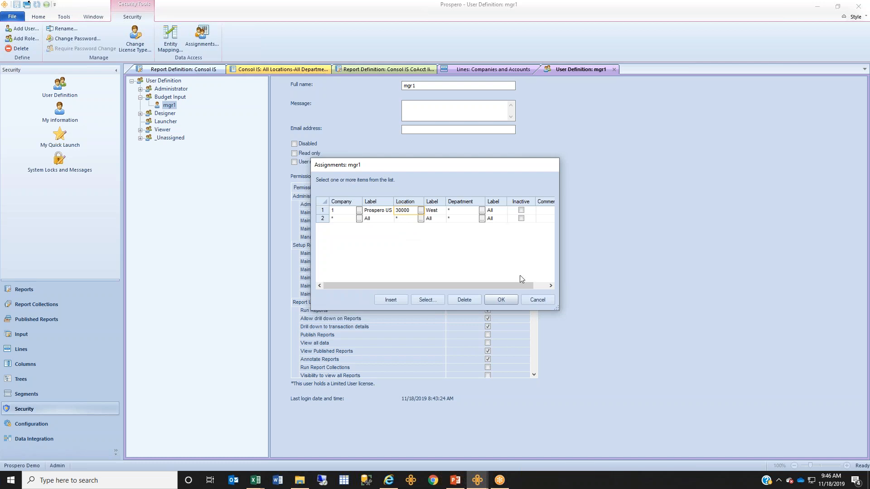
{"action": "left_click", "coordinate": [540, 299]}
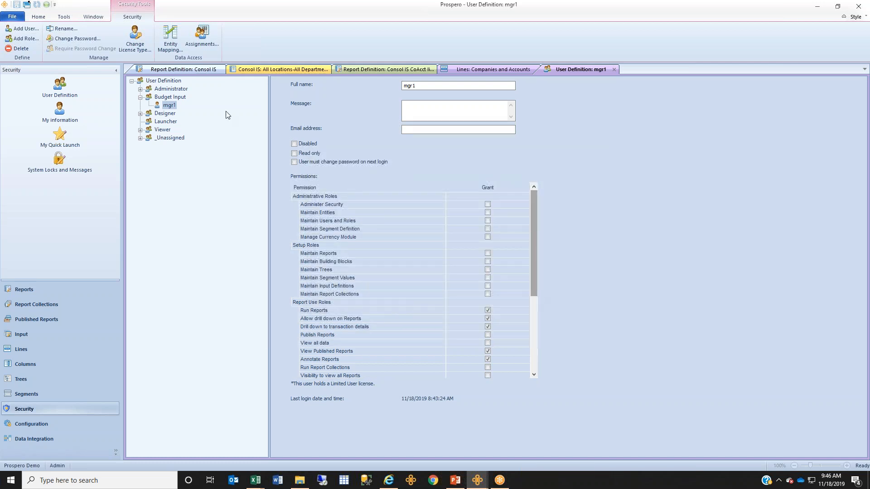
- Open the Consol IS report's visibility settings and try switching view and run access for all users on and off
{"action": "left_click", "coordinate": [188, 69]}
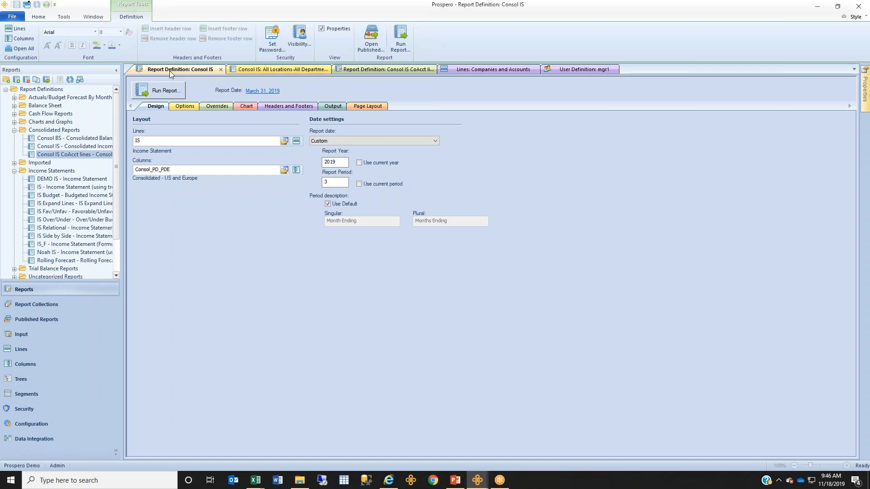
{"action": "left_click", "coordinate": [295, 40]}
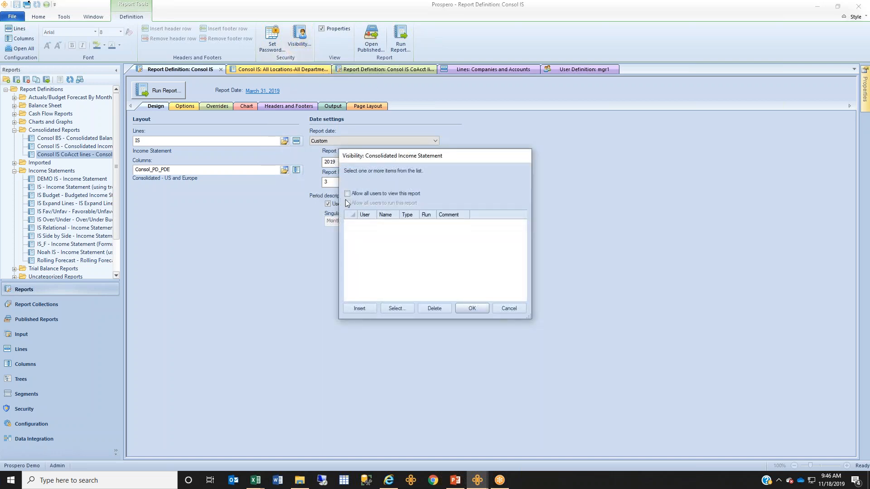
{"action": "left_click", "coordinate": [348, 194]}
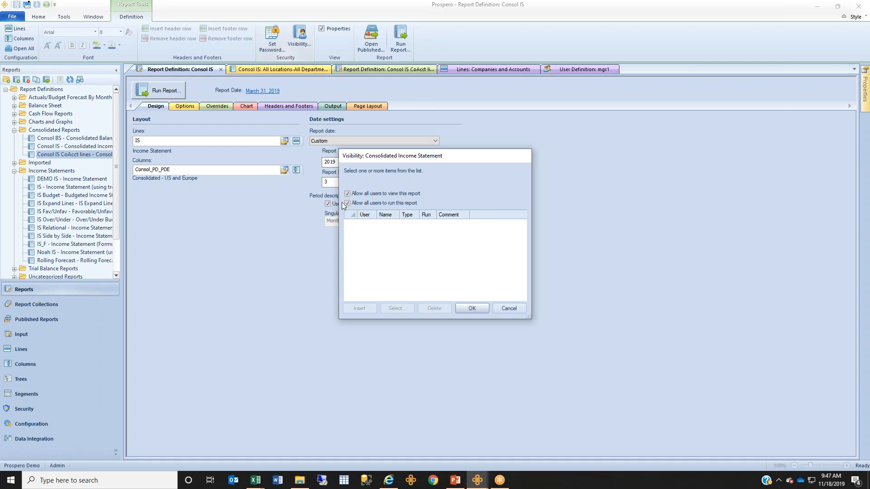
{"action": "left_click", "coordinate": [348, 206]}
{"action": "left_click", "coordinate": [347, 194]}
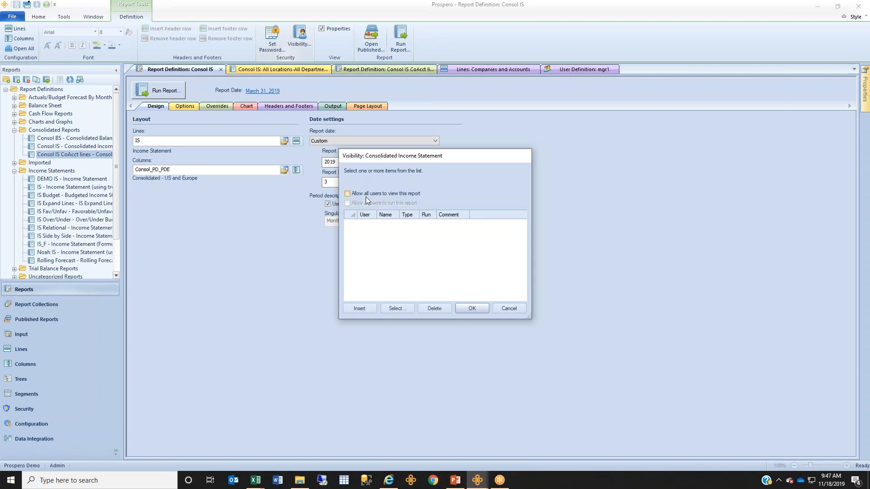
- Try granting the Designer role visibility of the Consolidated Income Statement in a newly inserted row, and discard the visibility changes
{"action": "left_click", "coordinate": [364, 308]}
{"action": "left_click", "coordinate": [364, 308]}
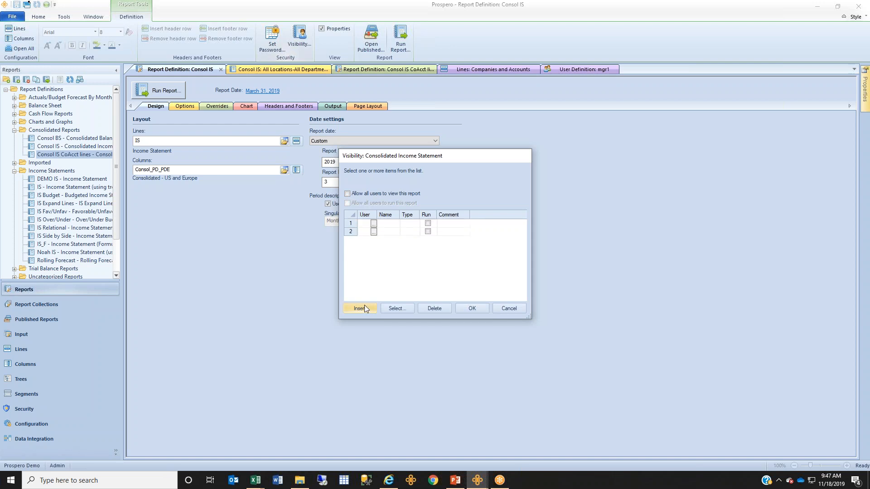
{"action": "left_click", "coordinate": [355, 225]}
{"action": "left_click", "coordinate": [373, 224]}
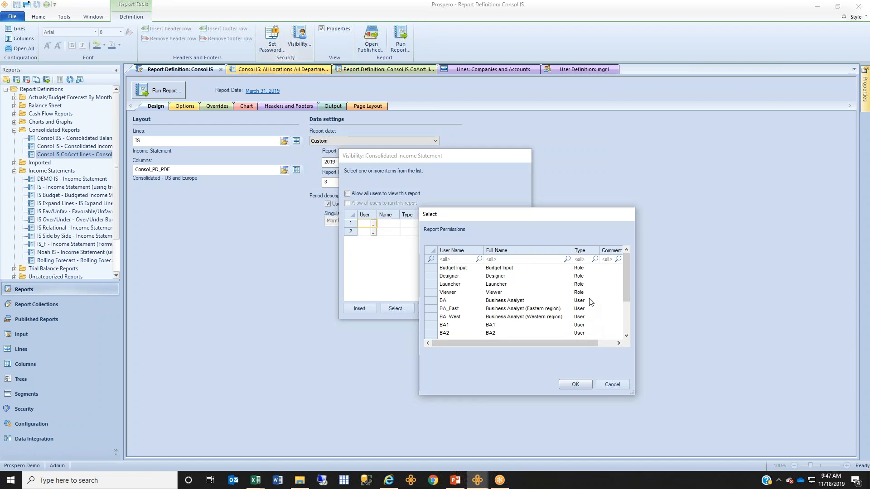
{"action": "left_click", "coordinate": [513, 270]}
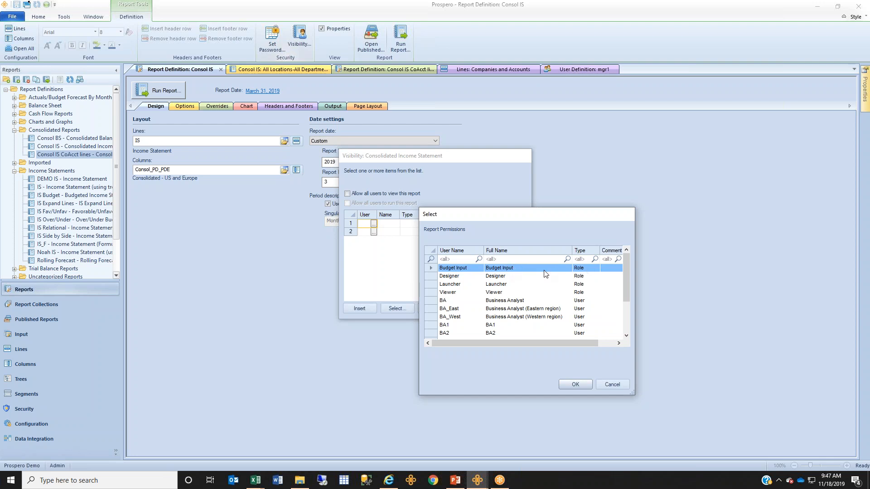
{"action": "left_click", "coordinate": [509, 276]}
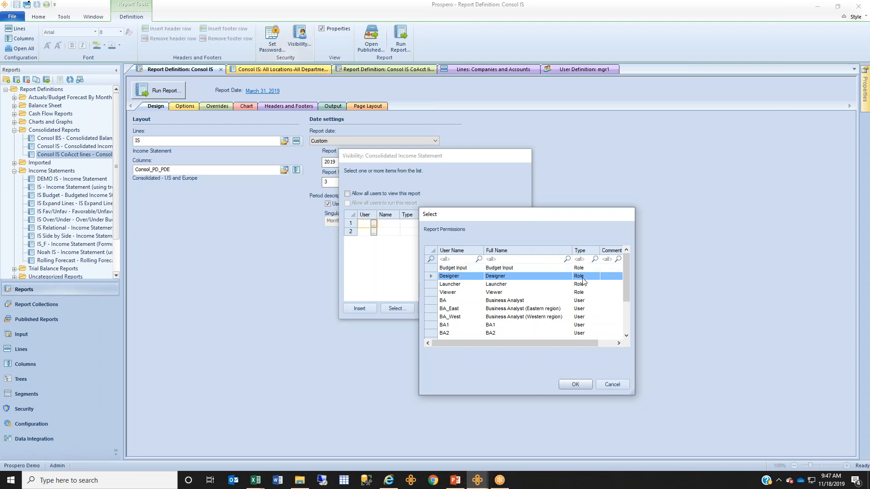
{"action": "left_click", "coordinate": [575, 385]}
{"action": "left_click_drag", "start_coordinate": [376, 215], "coordinate": [400, 215]}
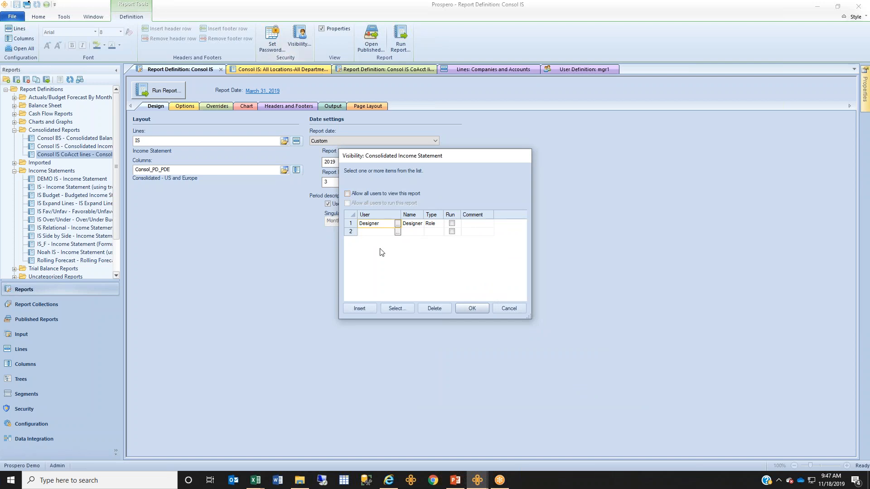
{"action": "left_click", "coordinate": [504, 310]}
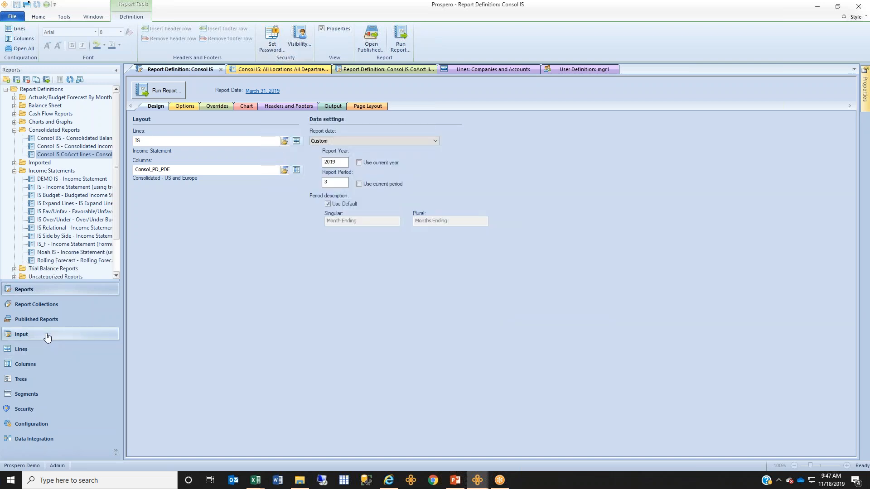
- Revisit the Consol IS output and run the IS Fav/Unfav report for all companies, locations and departments
{"action": "left_click", "coordinate": [270, 70]}
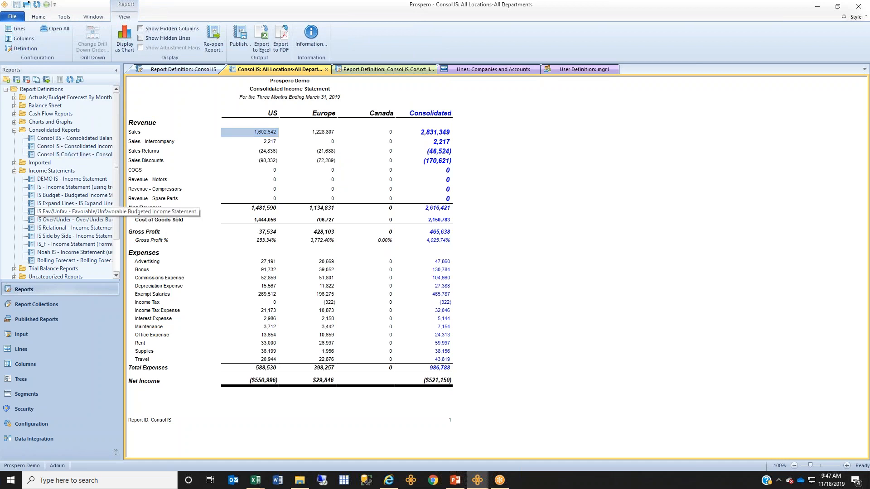
{"action": "double_click", "coordinate": [68, 212]}
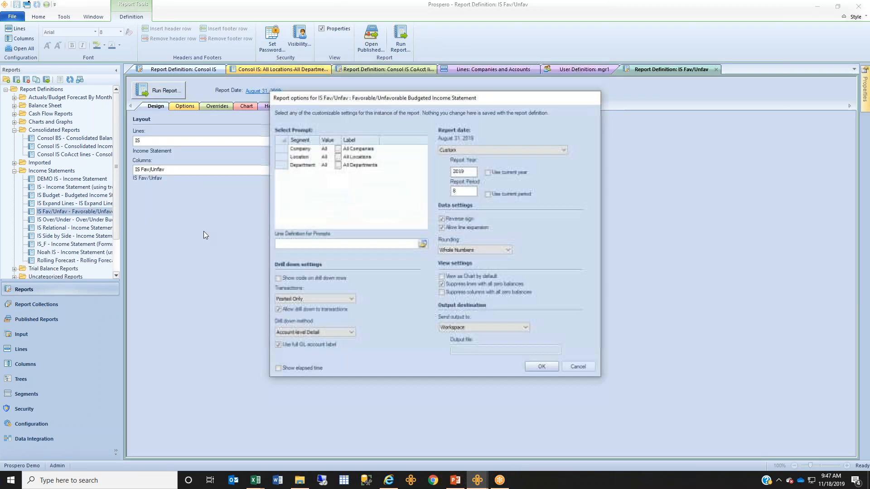
{"action": "left_click", "coordinate": [535, 368]}
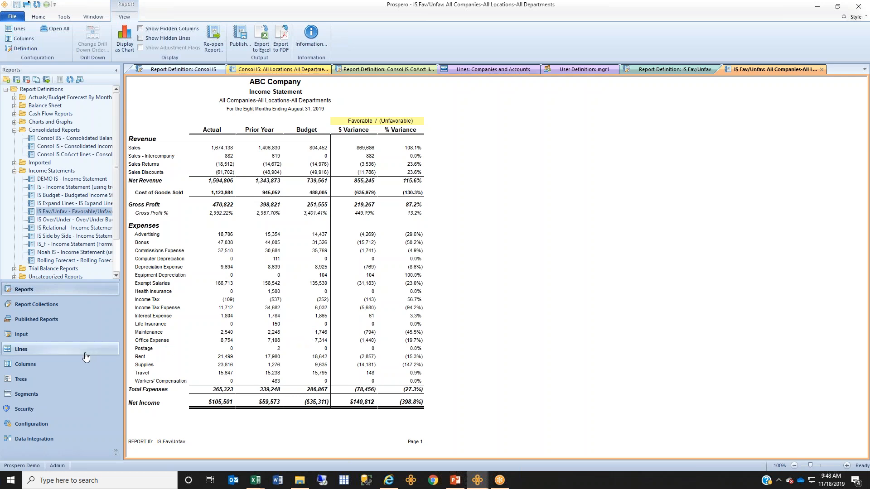
- Open the Budget - BUDGET INPUT definition and check its visibility settings without changing them
{"action": "left_click", "coordinate": [39, 340]}
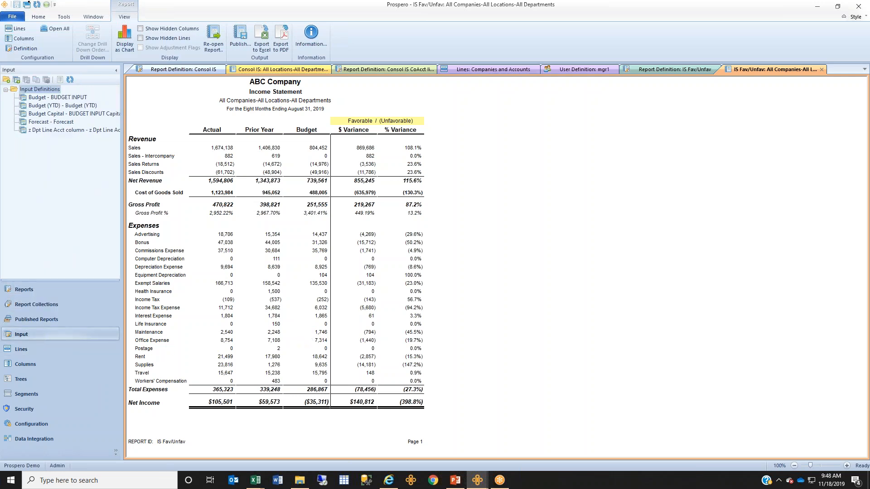
{"action": "left_click", "coordinate": [47, 99]}
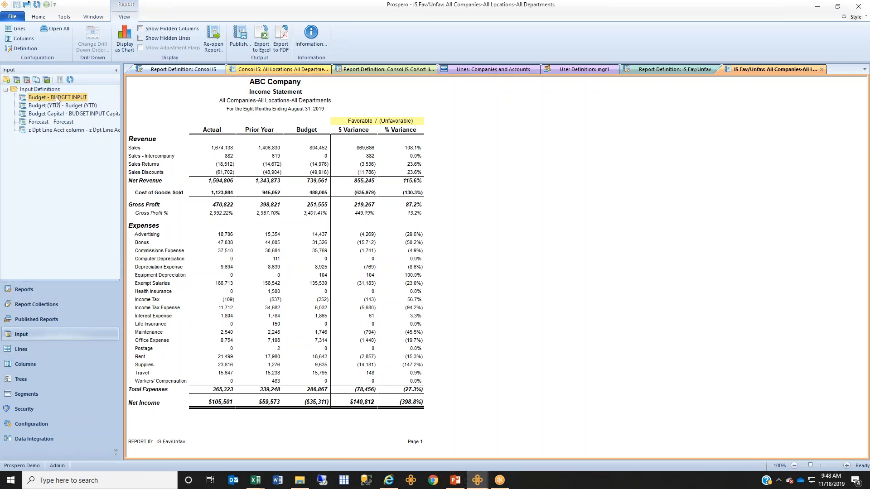
{"action": "left_click", "coordinate": [55, 106]}
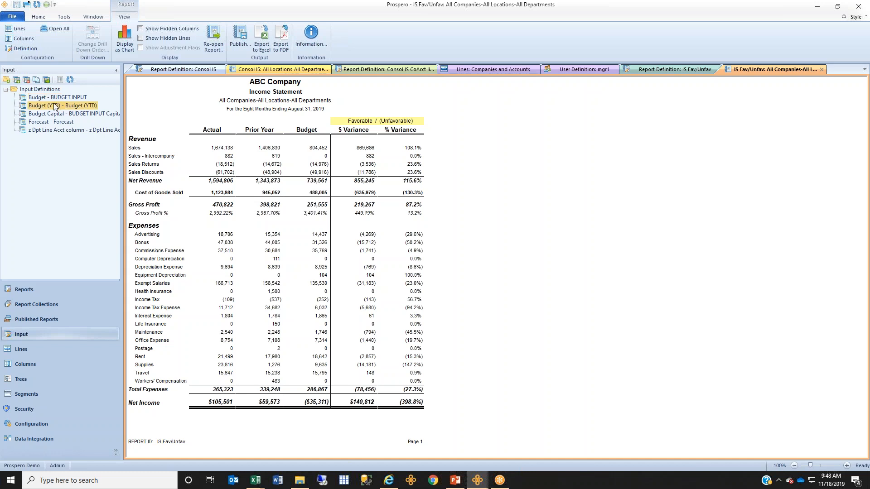
{"action": "left_click", "coordinate": [53, 98]}
{"action": "double_click", "coordinate": [53, 99]}
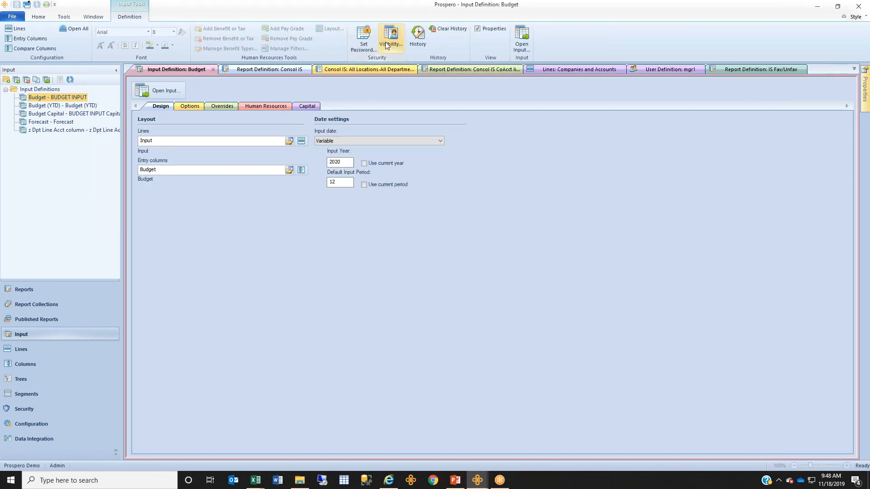
{"action": "left_click", "coordinate": [387, 45]}
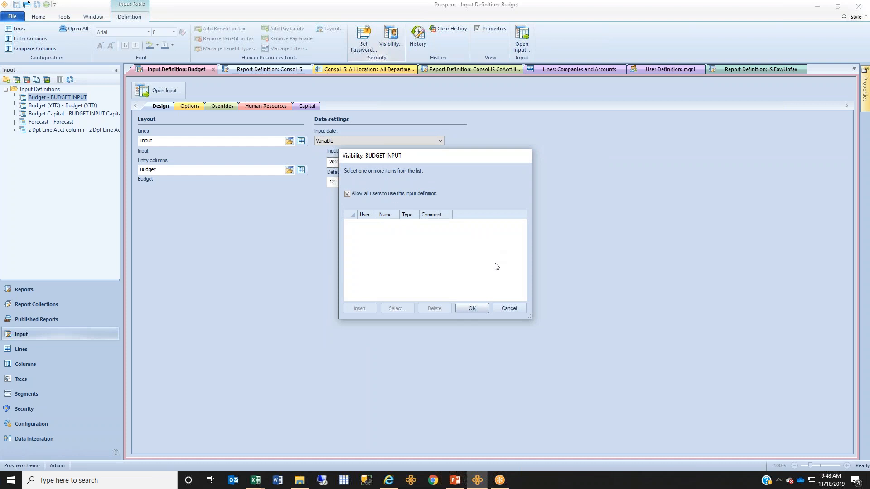
{"action": "left_click", "coordinate": [508, 308]}
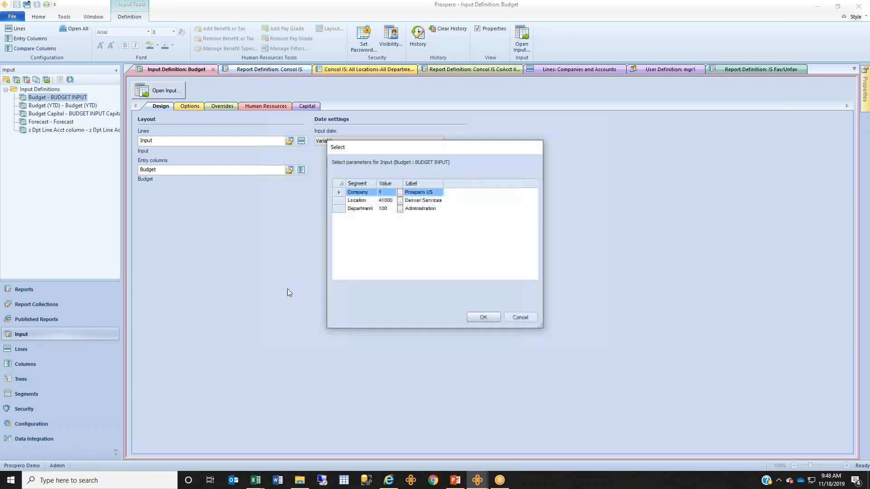
- Open the Budget input for Prospero US, Denver Services, Administration and expand the Advertising line's detail items
{"action": "left_click", "coordinate": [491, 321]}
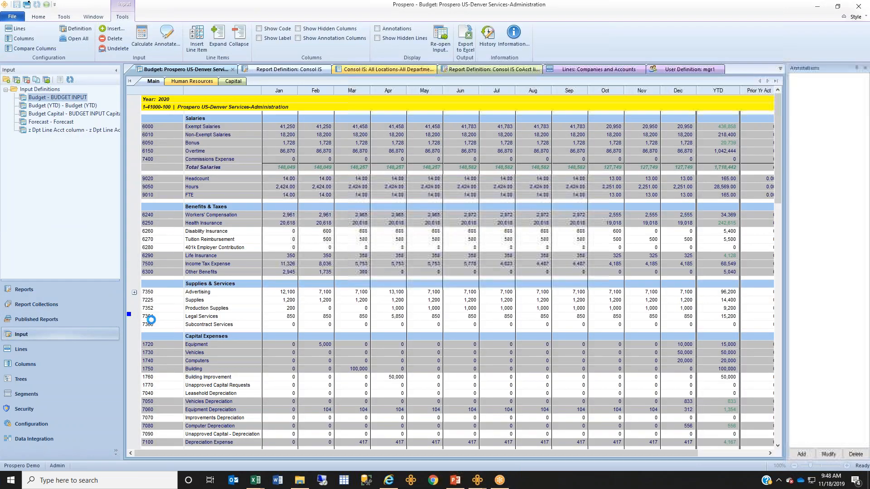
{"action": "left_click", "coordinate": [116, 71]}
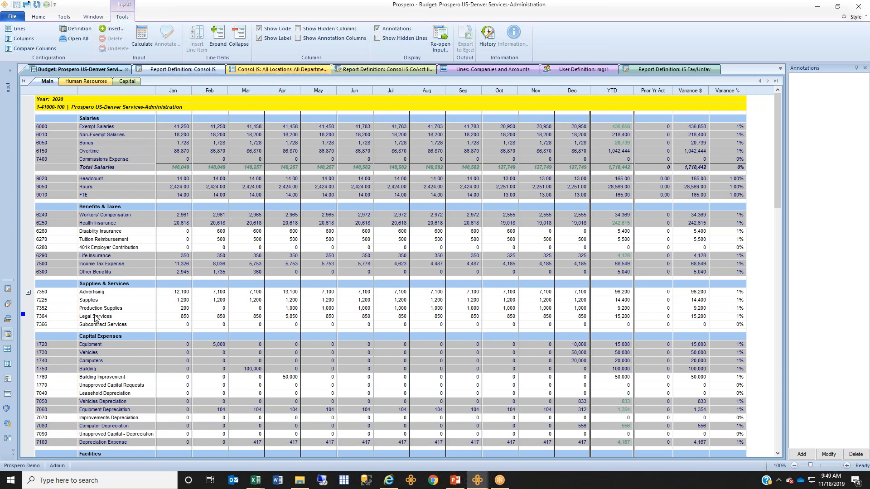
{"action": "left_click", "coordinate": [28, 293]}
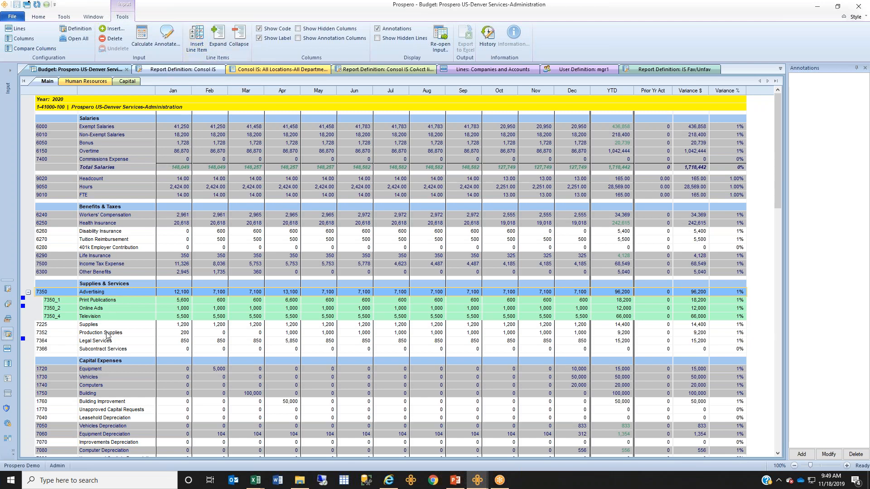
- Review the annotations on the Legal Services line, widening the annotations area
{"action": "mouse_move", "coordinate": [25, 343]}
{"action": "left_click", "coordinate": [91, 342]}
{"action": "left_click", "coordinate": [96, 340]}
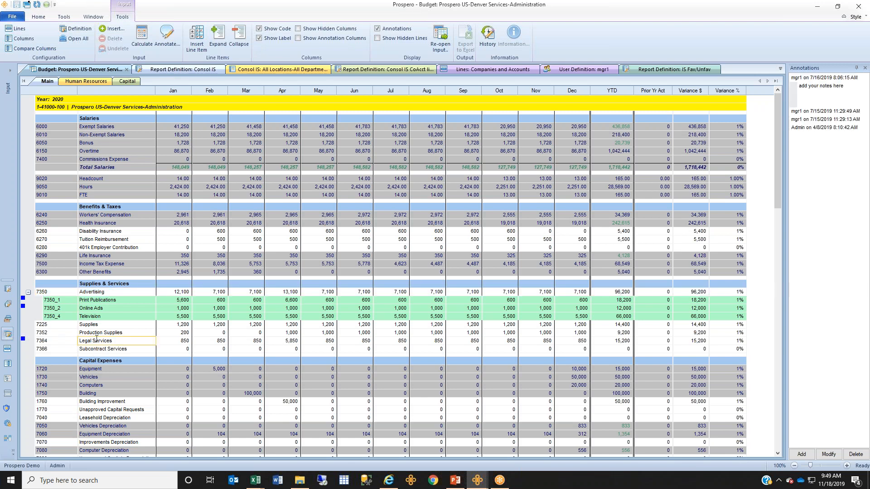
{"action": "left_click_drag", "start_coordinate": [787, 119], "coordinate": [696, 117]}
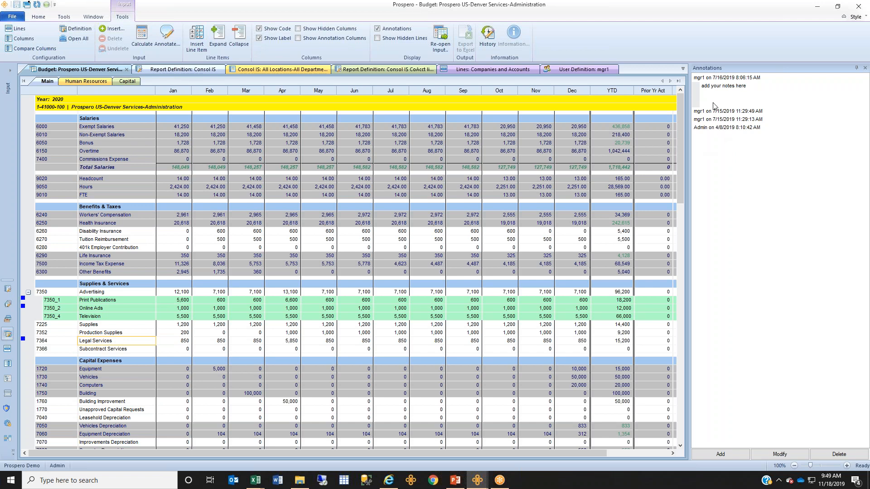
- Show the annotation columns in the budget grid and auto-hide the separate annotations area
{"action": "left_click", "coordinate": [181, 349]}
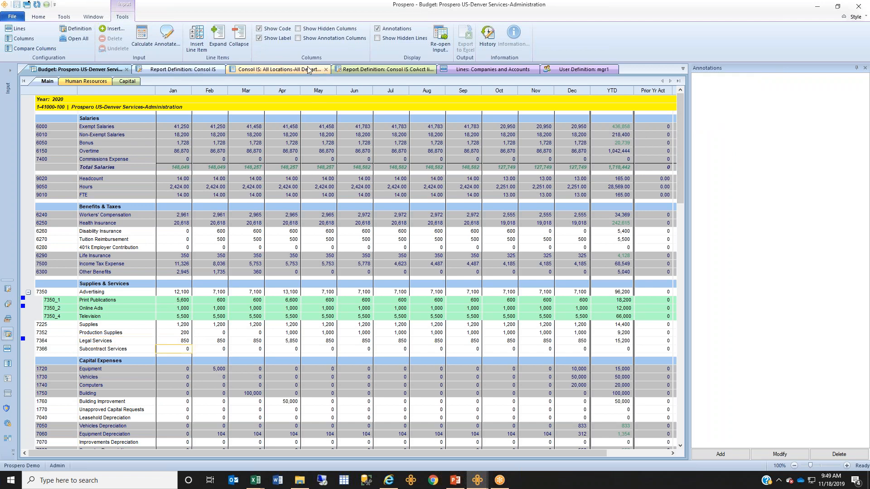
{"action": "left_click", "coordinate": [306, 38]}
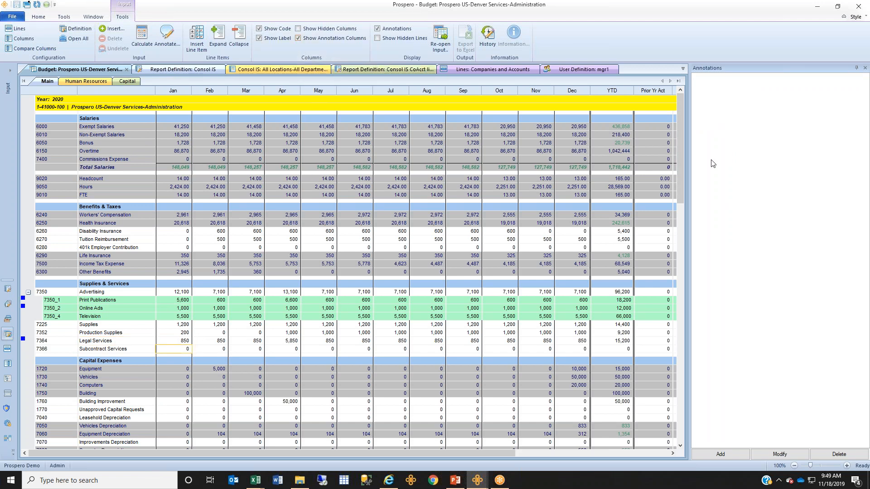
{"action": "left_click", "coordinate": [856, 69]}
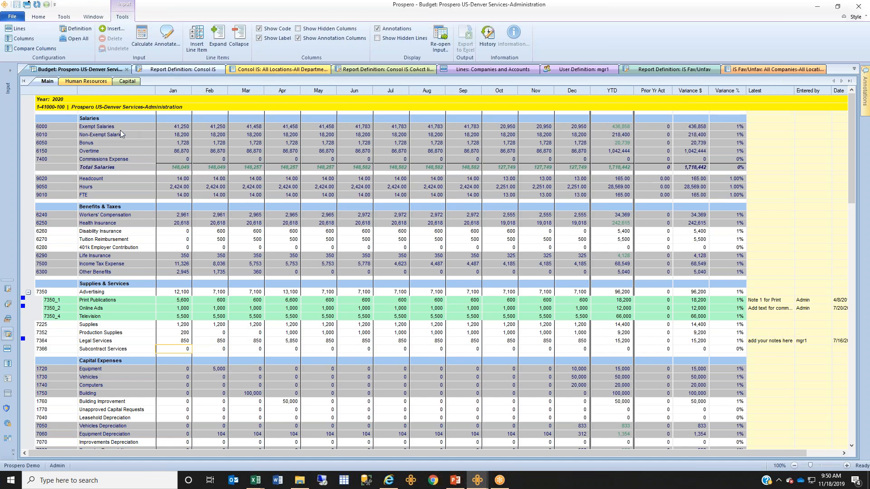
- Review the budget's Exempt Salaries line and its Human Resources and Capital sheets, then return to the main sheet
{"action": "left_click", "coordinate": [57, 127]}
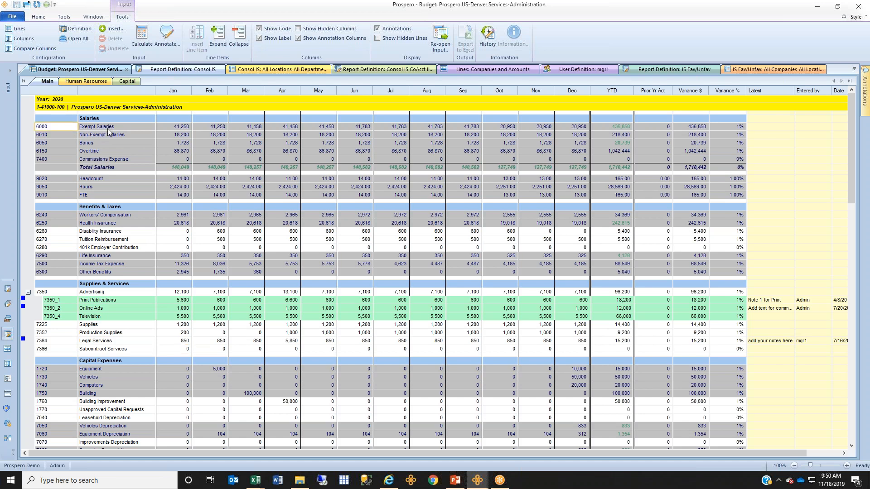
{"action": "left_click", "coordinate": [82, 83]}
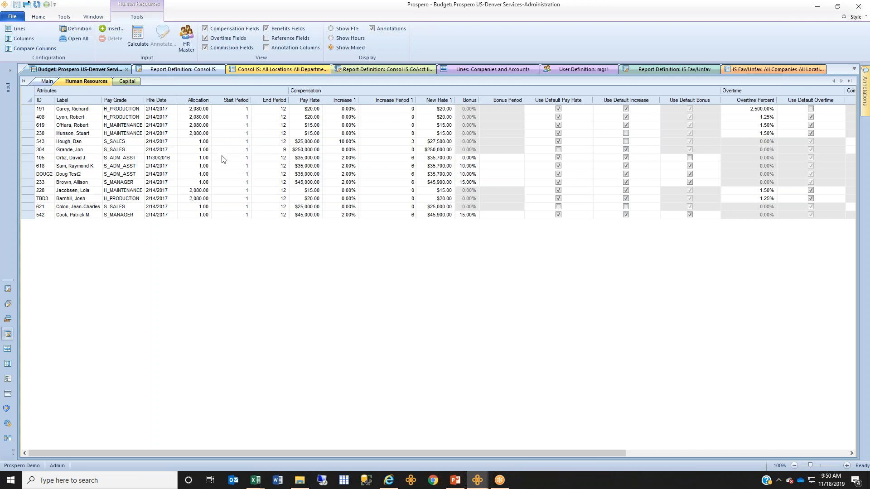
{"action": "left_click", "coordinate": [127, 83]}
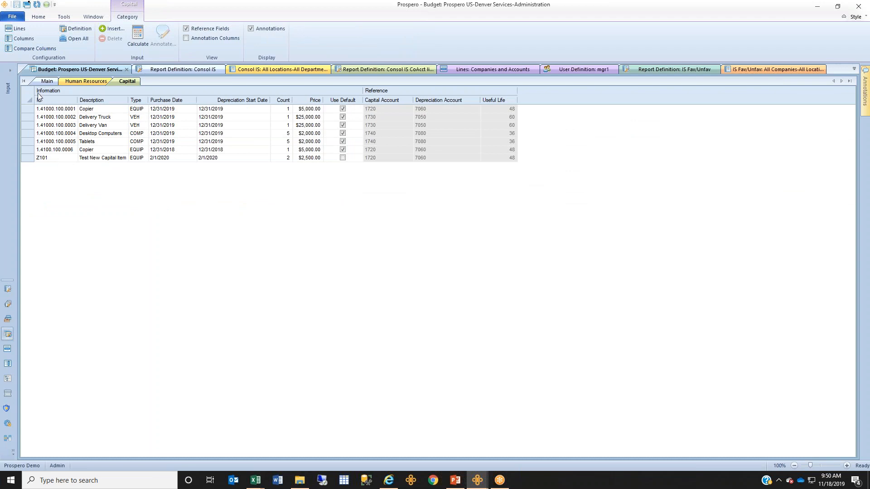
{"action": "left_click", "coordinate": [46, 82]}
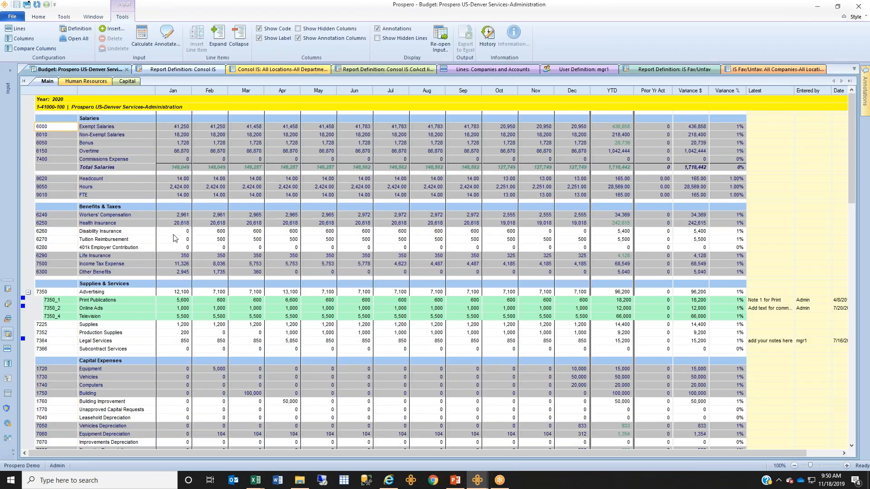
- Review the input history of the Production Supplies line, and close the IS Fav/Unfav output and the history
{"action": "left_click", "coordinate": [183, 333]}
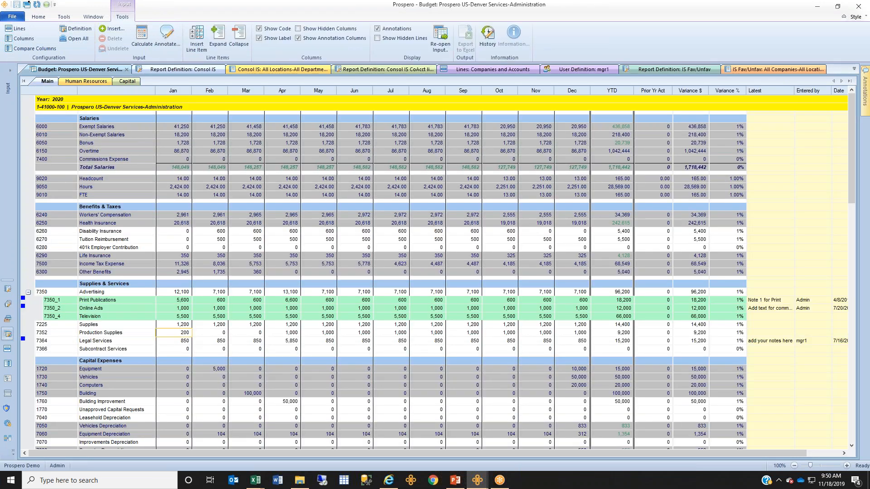
{"action": "left_click", "coordinate": [487, 40]}
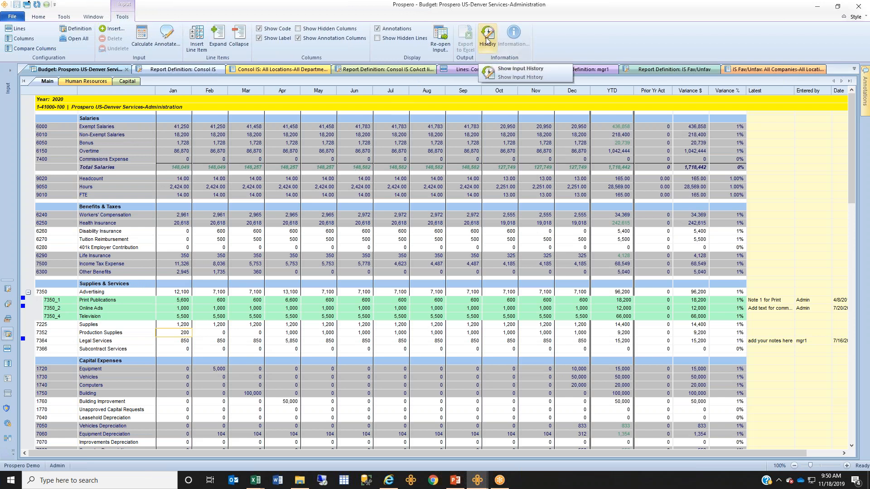
{"action": "left_click", "coordinate": [521, 72]}
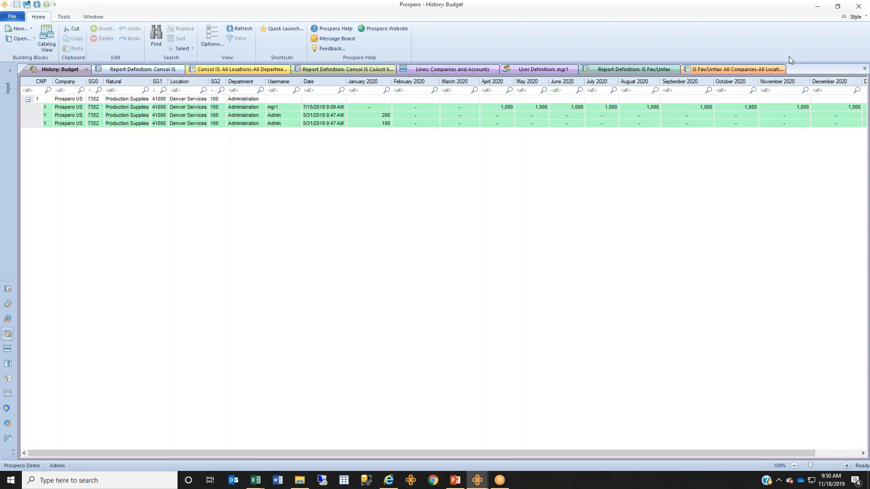
{"action": "left_click", "coordinate": [782, 69]}
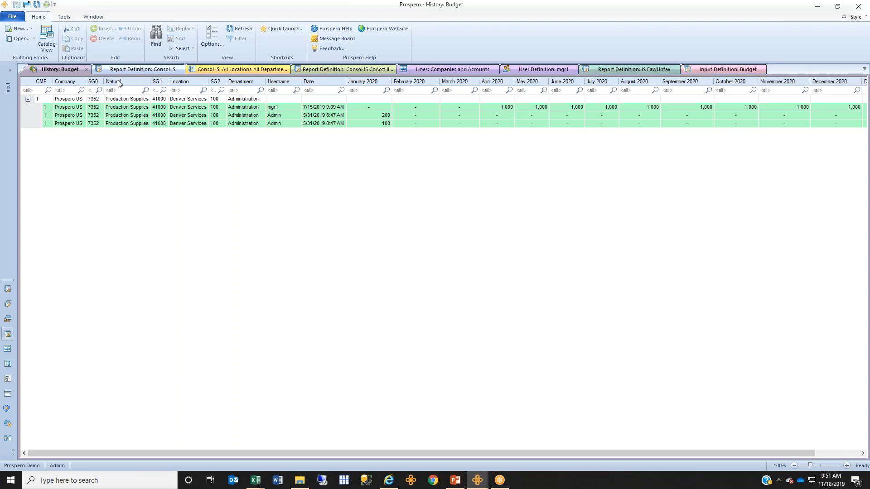
{"action": "left_click", "coordinate": [86, 70]}
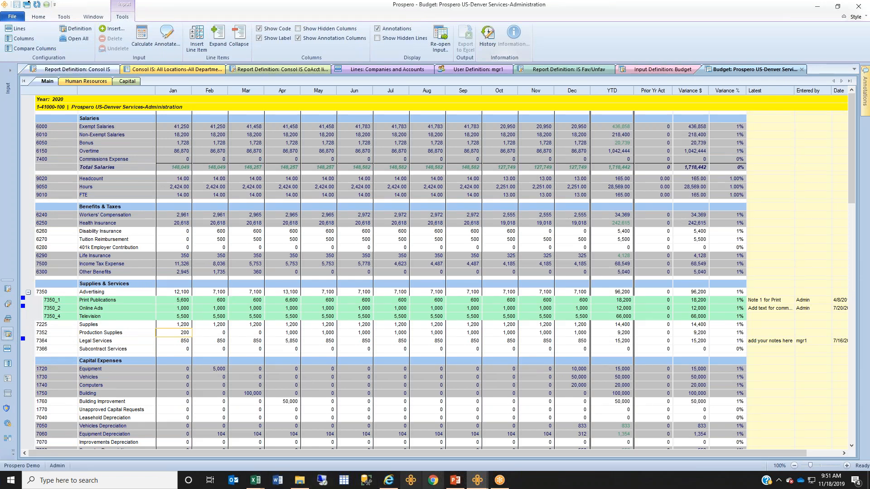
- Switch to PowerPoint and open slide 17, the closing Questions and Answers slide
{"action": "left_click", "coordinate": [455, 480]}
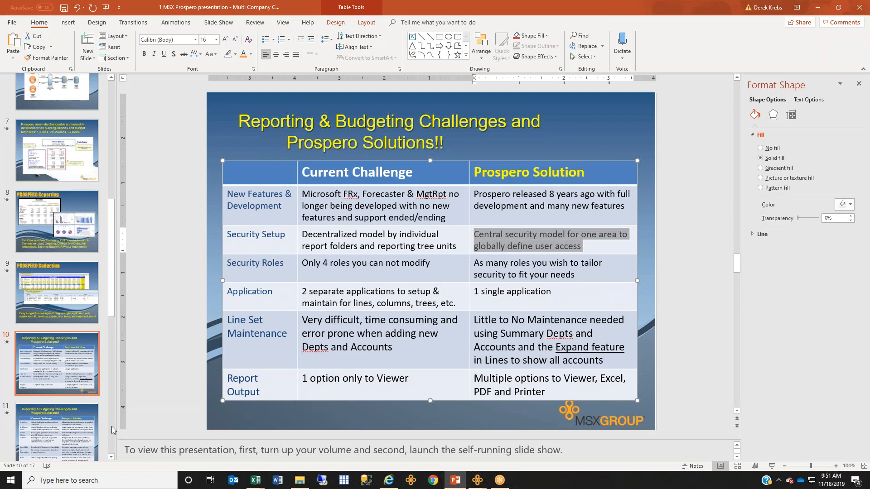
{"action": "left_click", "coordinate": [112, 427]}
{"action": "left_click", "coordinate": [111, 443]}
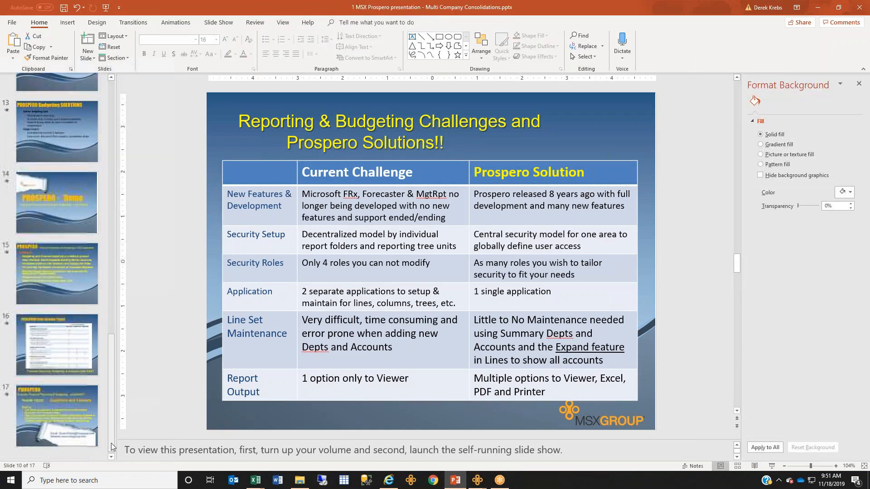
{"action": "left_click", "coordinate": [87, 421]}
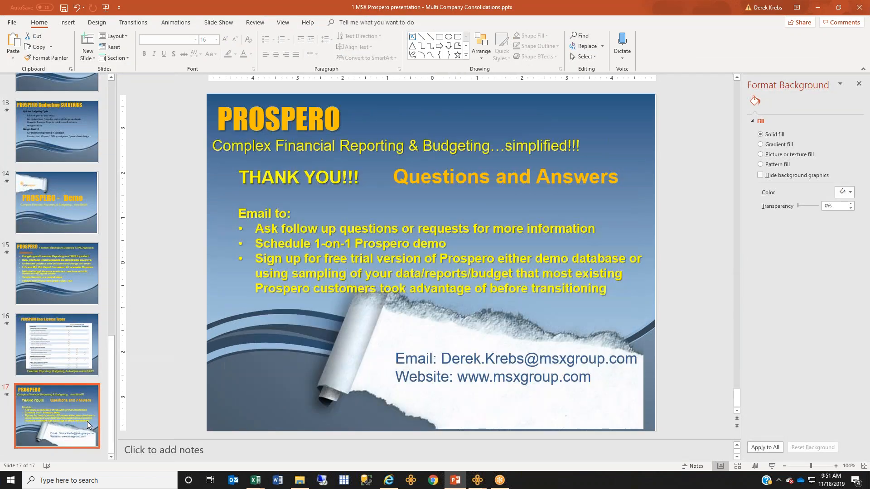